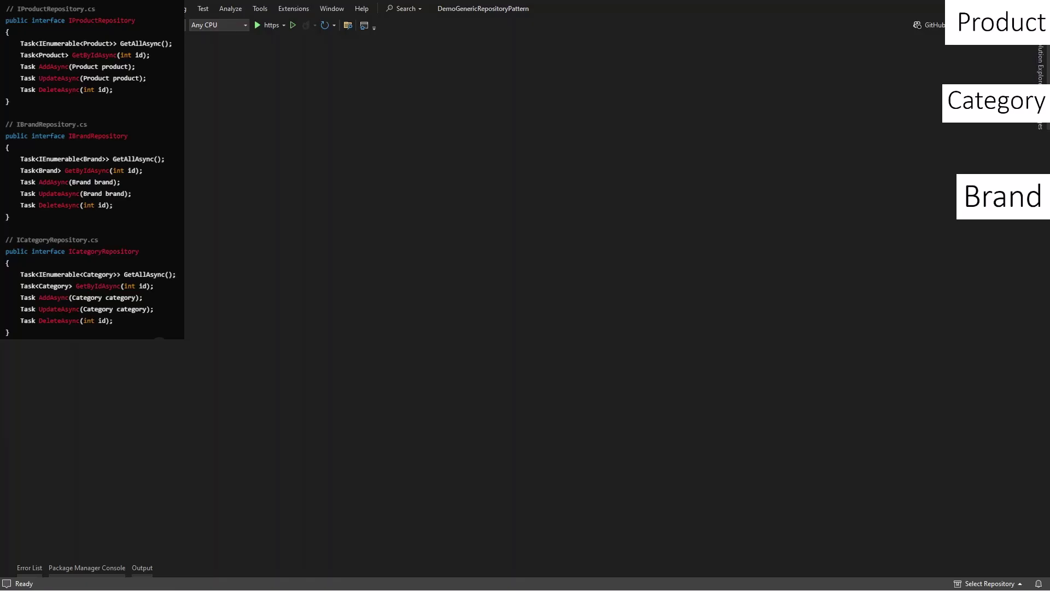
# Pin Solution Explorer, expand Data, and view the Brand, Category and Product model classes.
pyautogui.click(1041, 77)
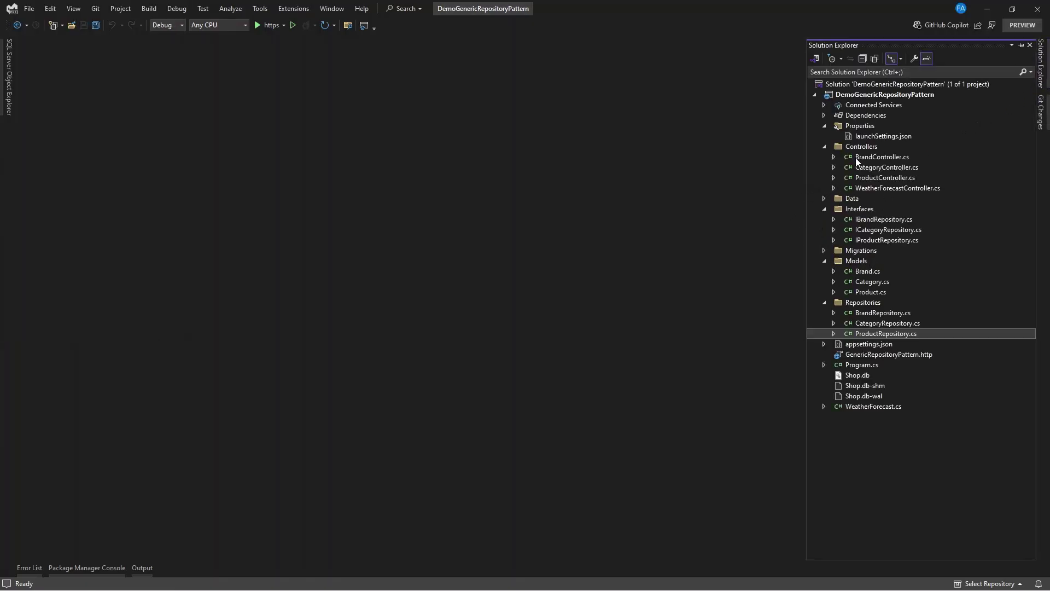
pyautogui.click(823, 198)
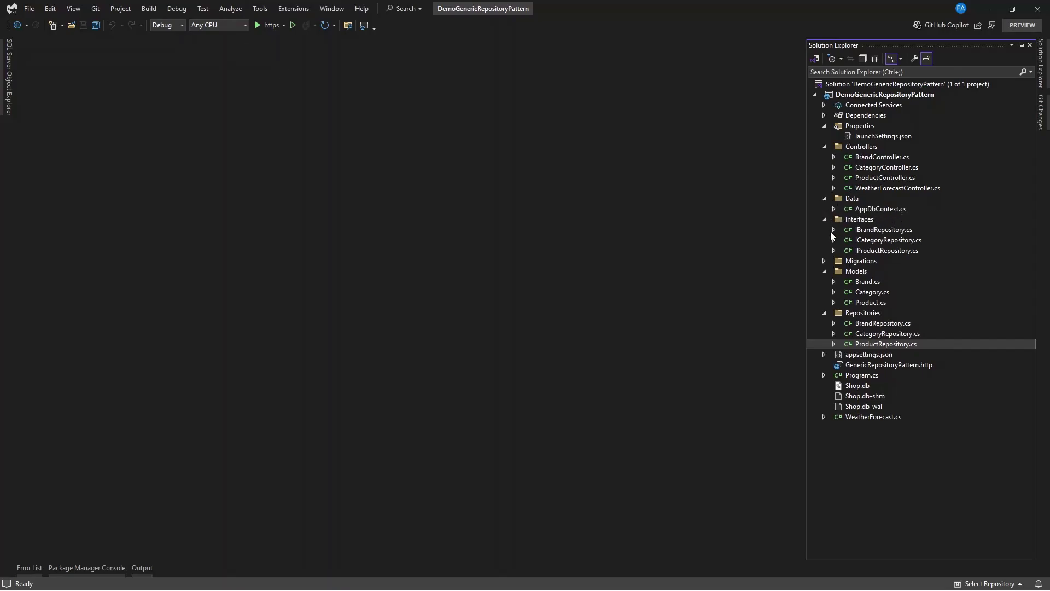
pyautogui.click(869, 284)
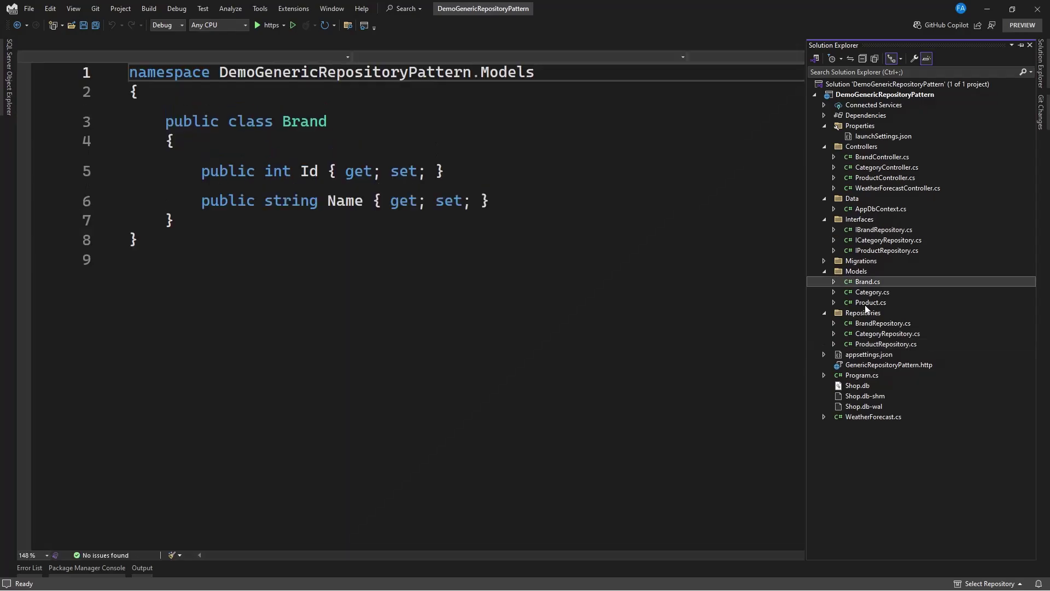
pyautogui.click(868, 295)
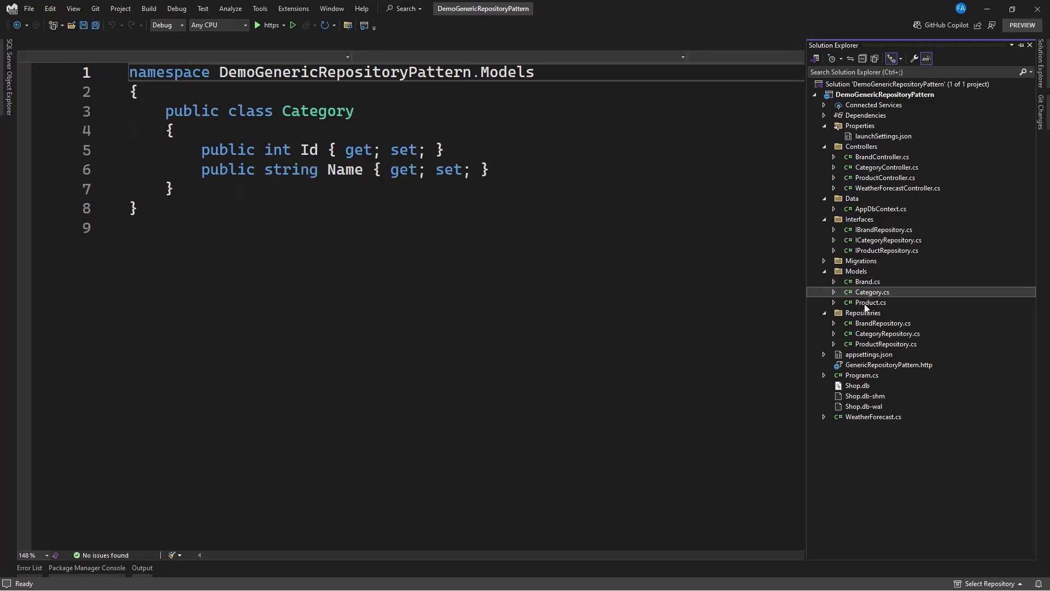
pyautogui.click(867, 303)
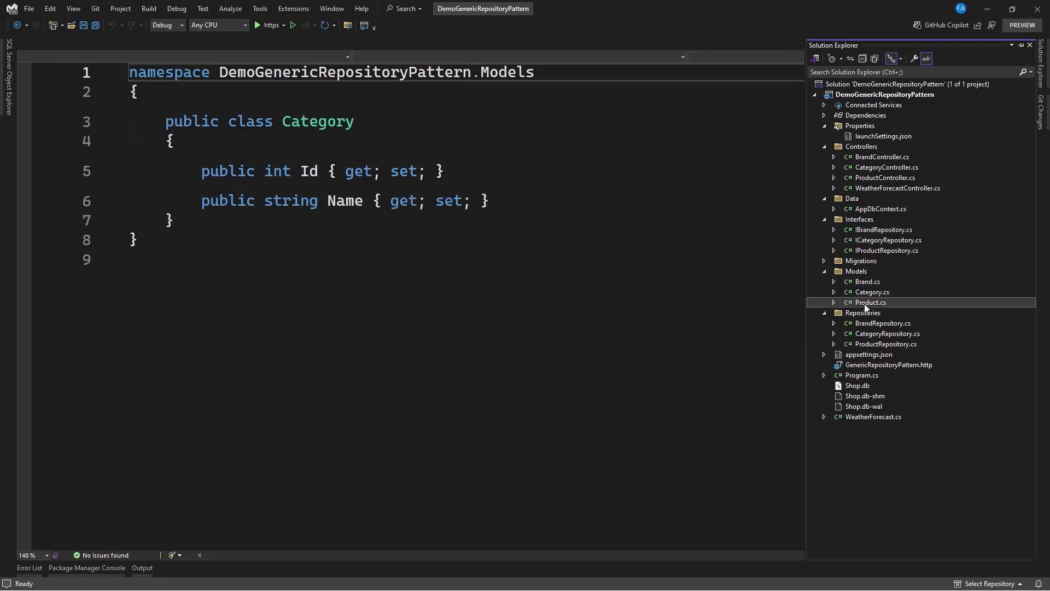
# View the IBrandRepository, ICategoryRepository and IProductRepository interfaces.
pyautogui.click(871, 232)
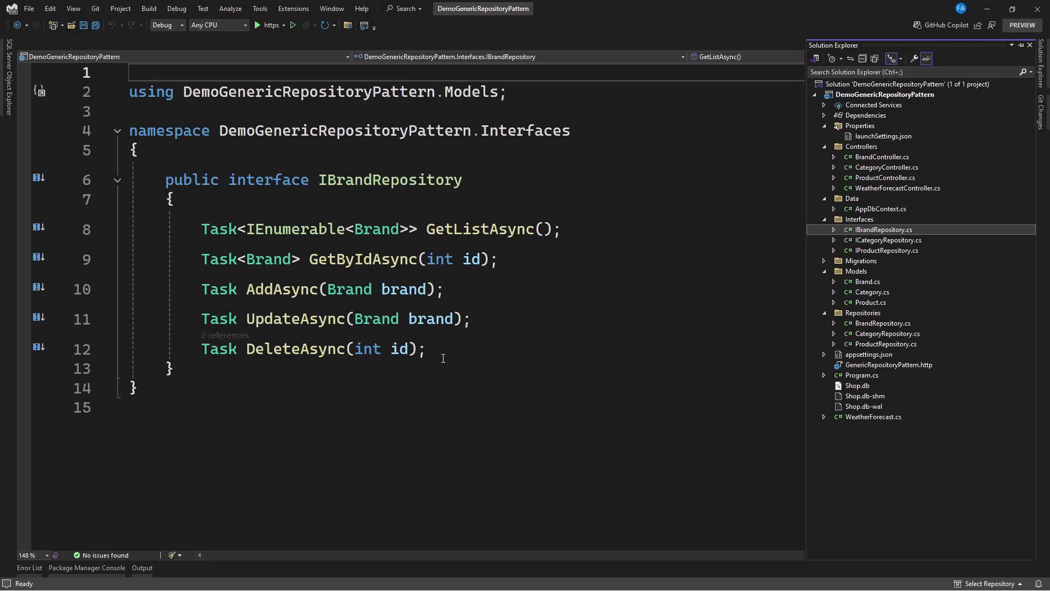
pyautogui.click(871, 242)
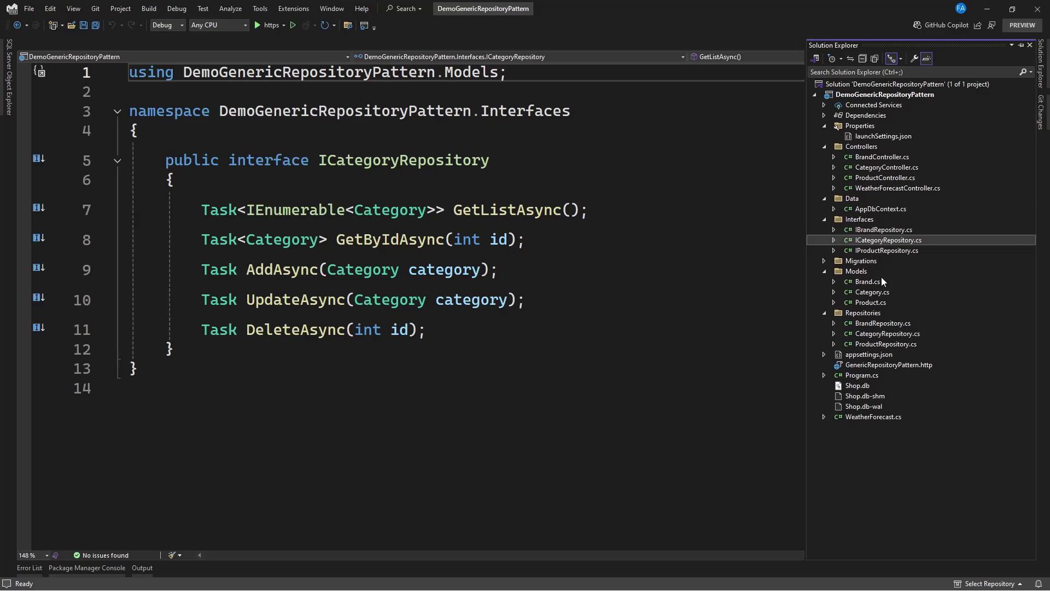
pyautogui.click(874, 250)
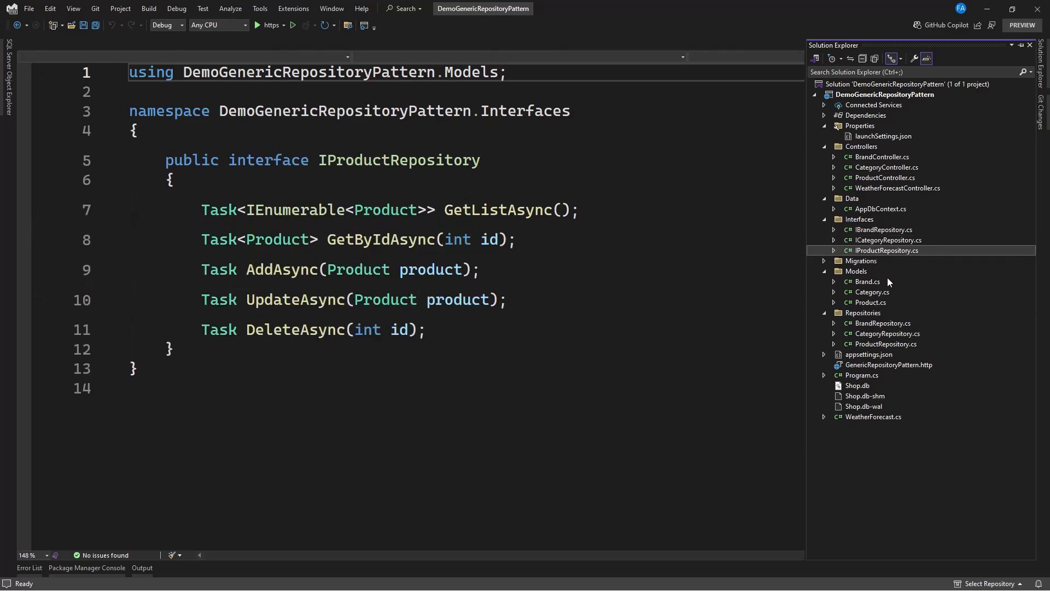
# Read BrandRepository and CategoryRepository, adding a breakpoint at the start of Category's AddAsync.
pyautogui.click(870, 323)
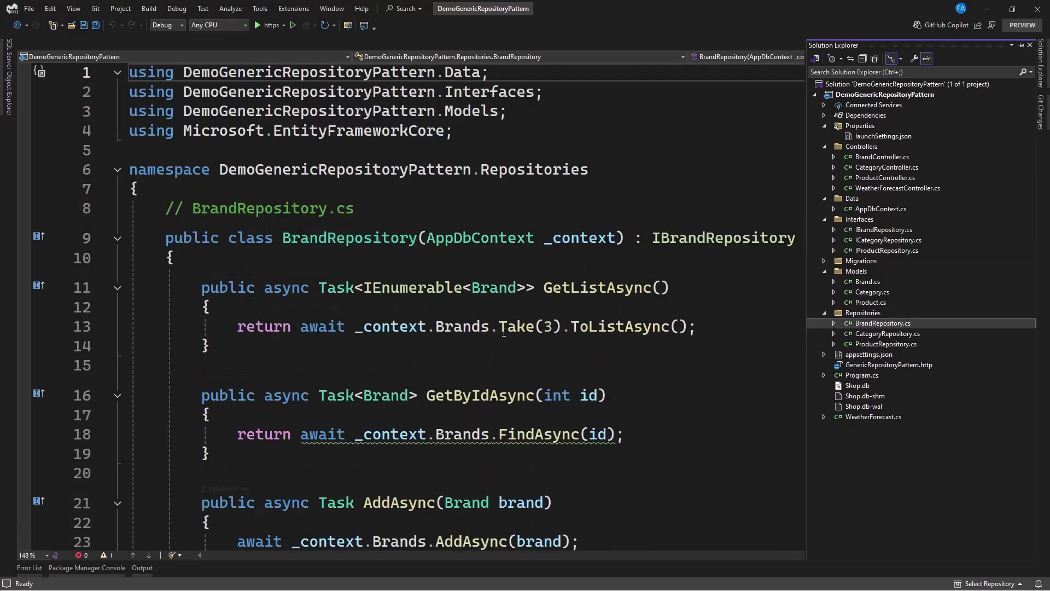
pyautogui.moveTo(500, 327); pyautogui.dragTo(564, 326)
pyautogui.scroll(-3, 378, 301)
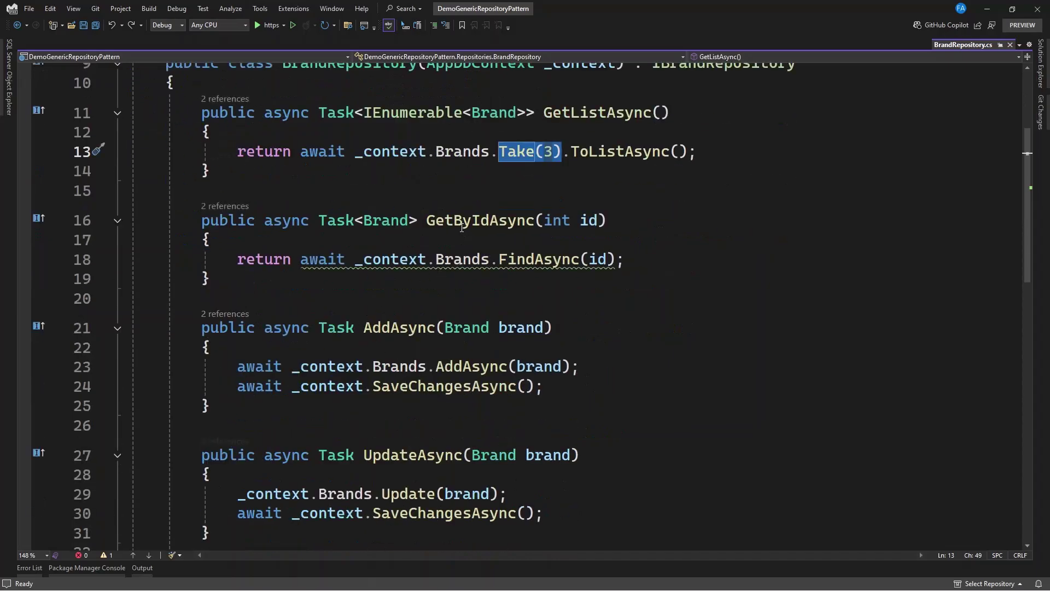
pyautogui.doubleClick(480, 220)
pyautogui.scroll(-2, 441, 344)
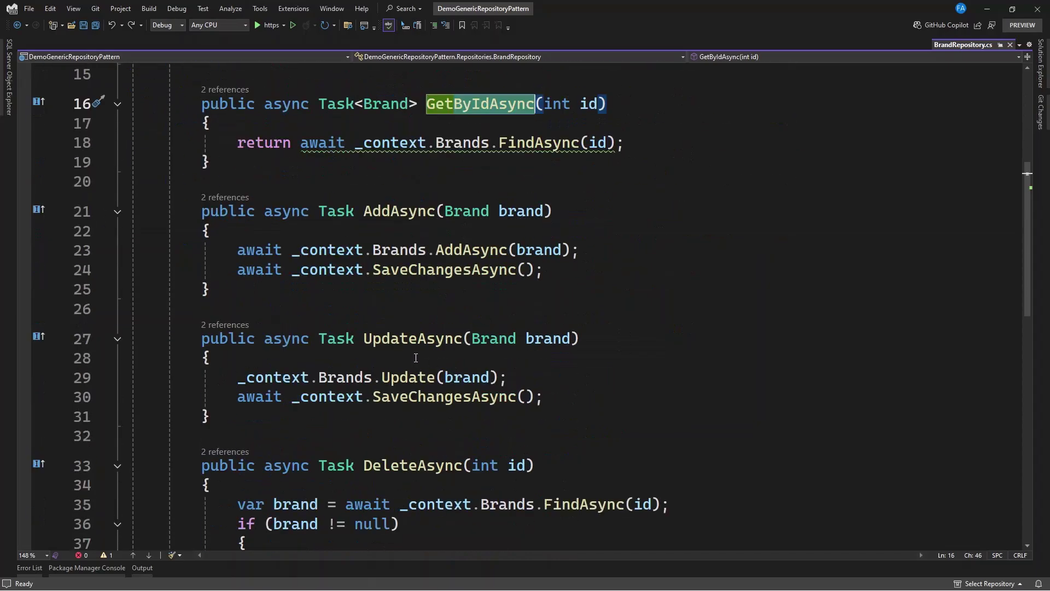
pyautogui.scroll(-3, 409, 427)
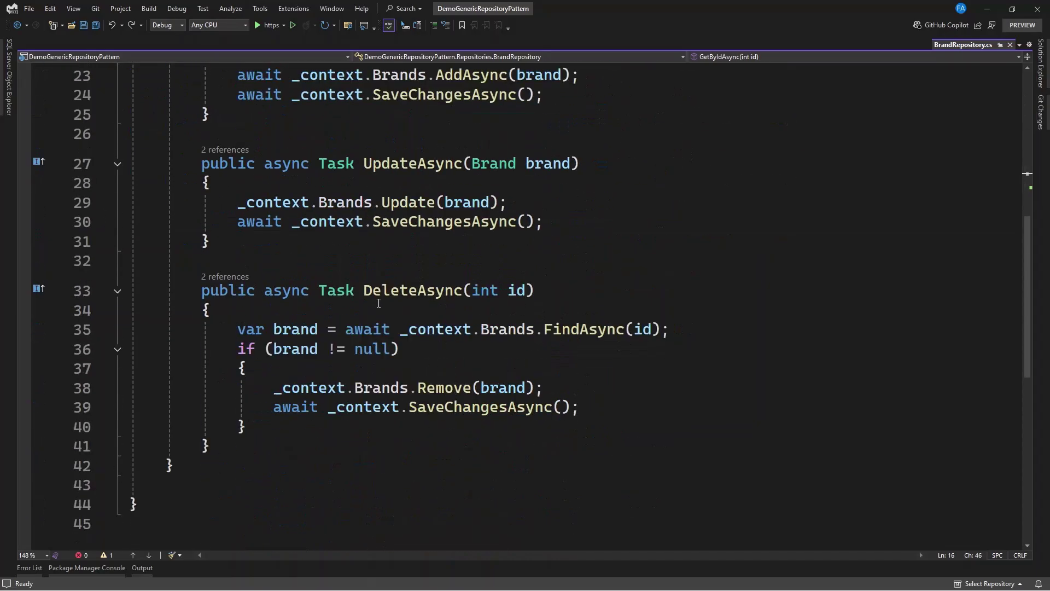
pyautogui.scroll(2, 401, 185)
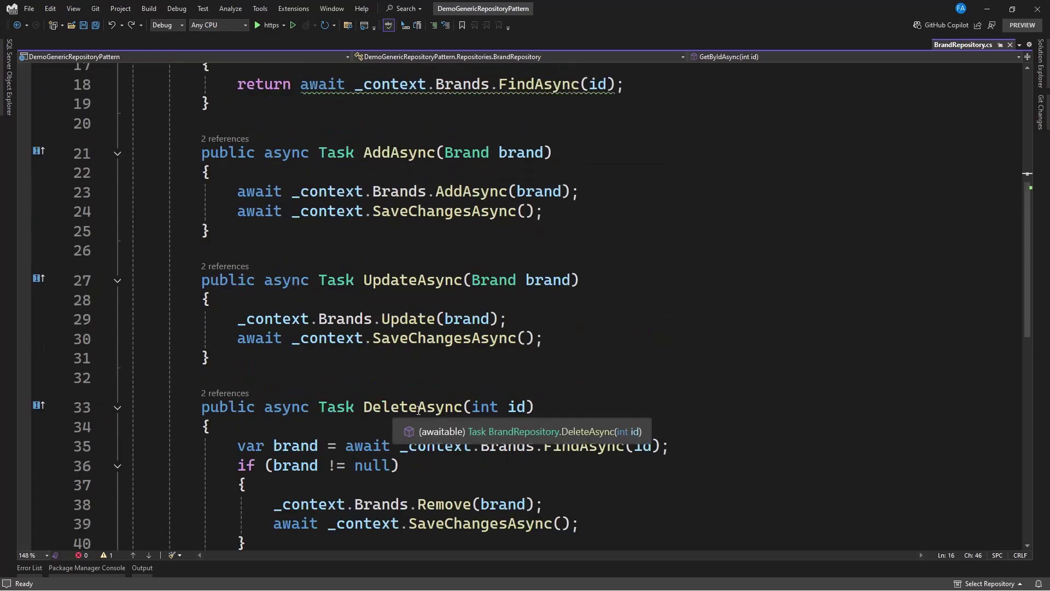
pyautogui.scroll(3, 425, 369)
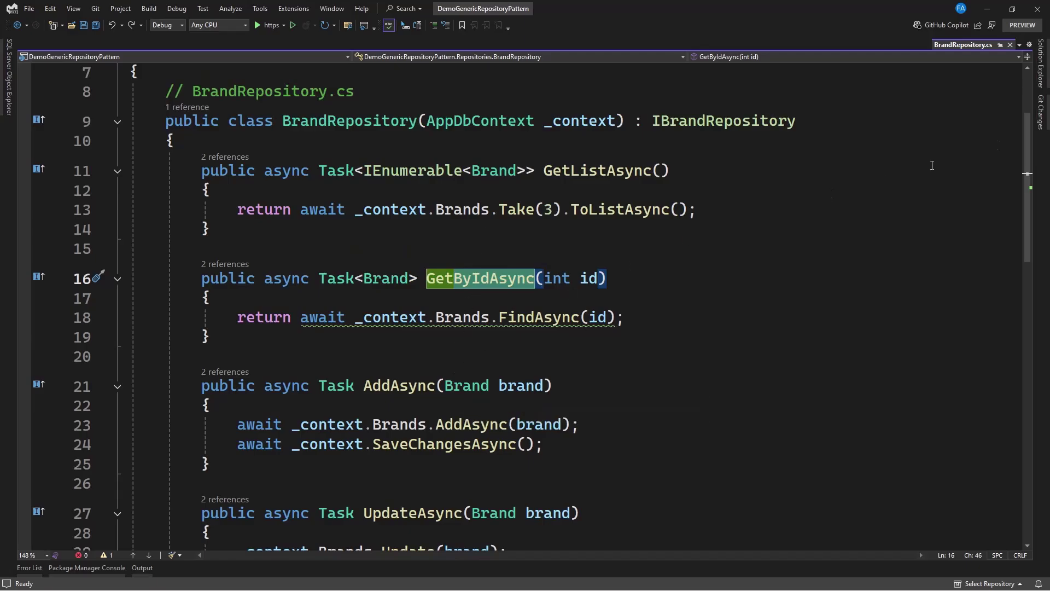
pyautogui.scroll(-3, 414, 382)
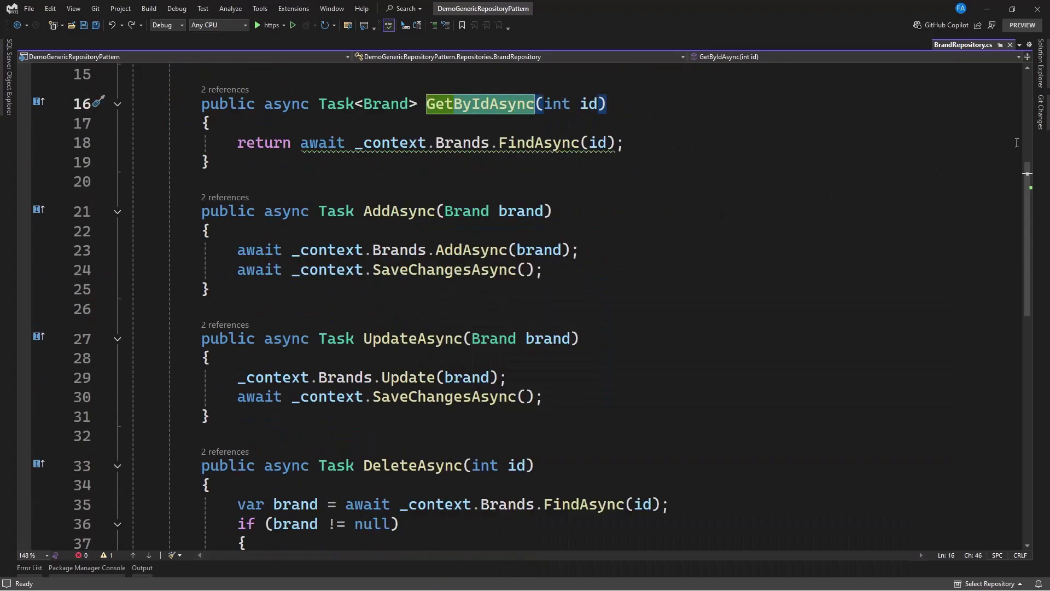
pyautogui.click(1040, 70)
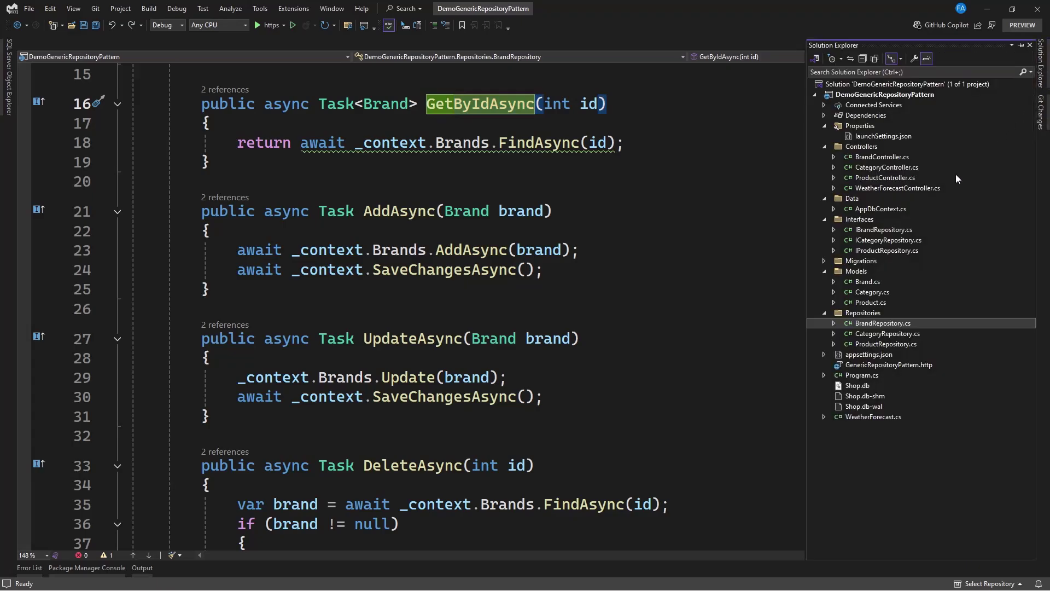
pyautogui.doubleClick(868, 334)
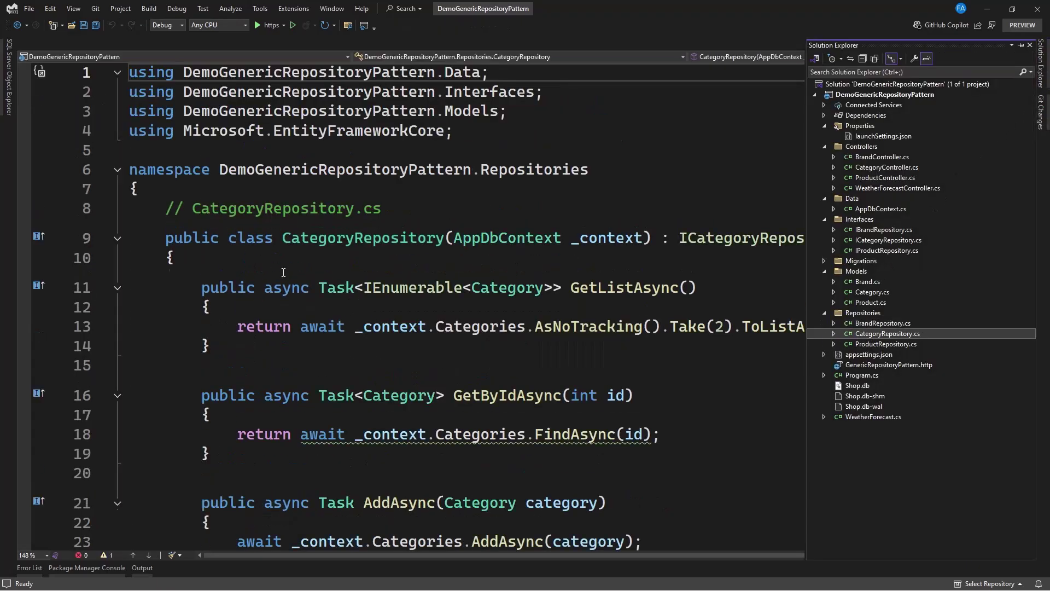
pyautogui.scroll(-4, 429, 388)
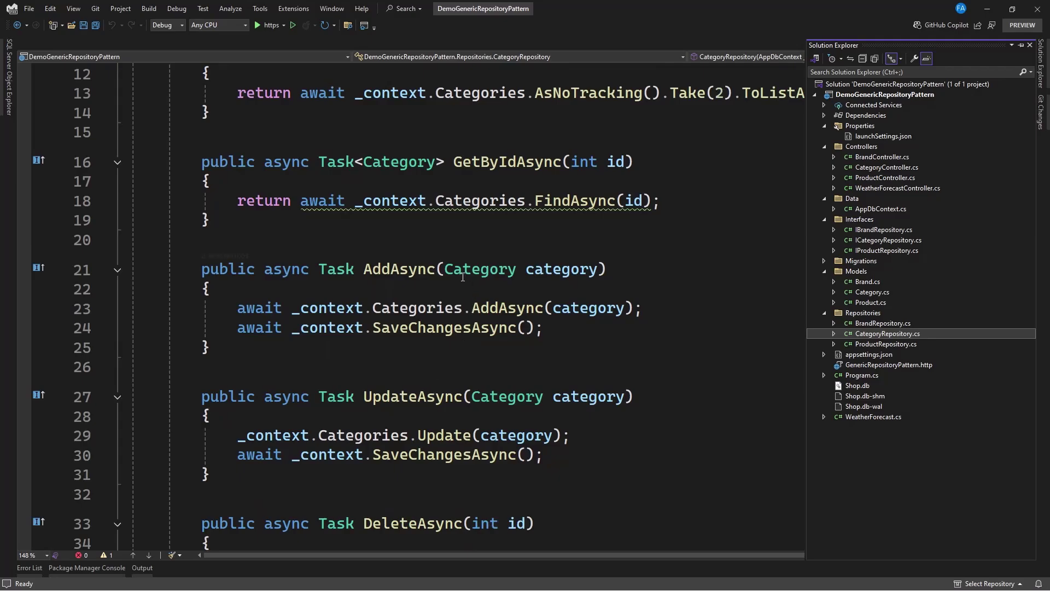
pyautogui.moveTo(399, 269)
pyautogui.click(441, 269)
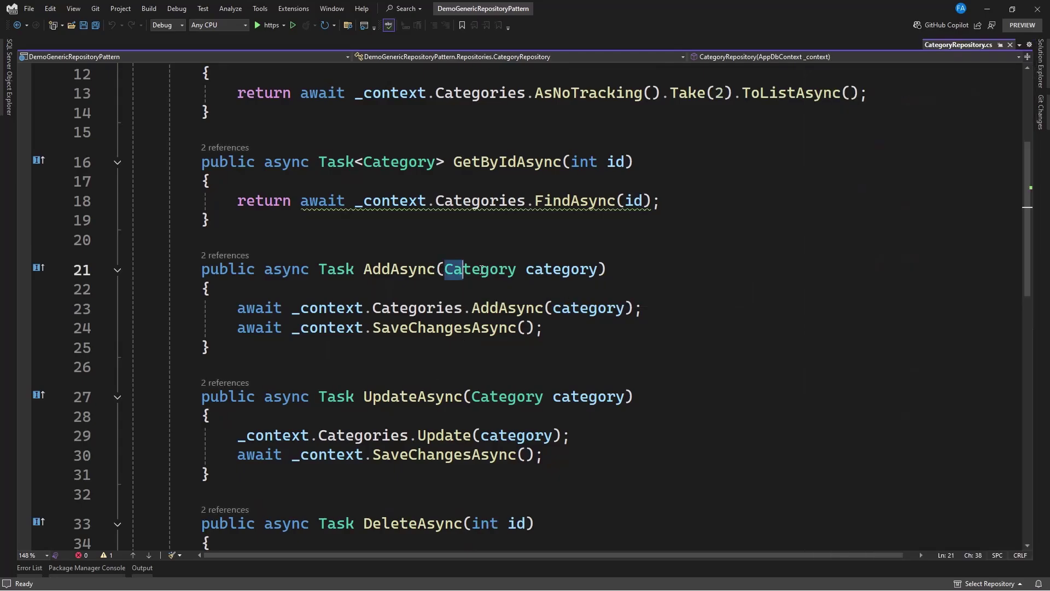
pyautogui.doubleClick(480, 269)
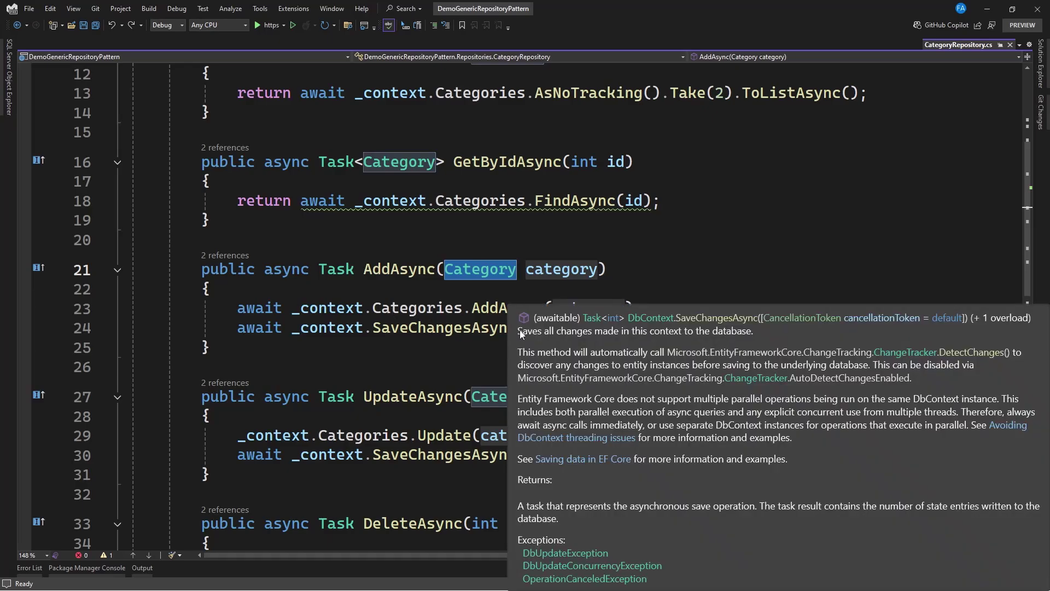
pyautogui.click(25, 287)
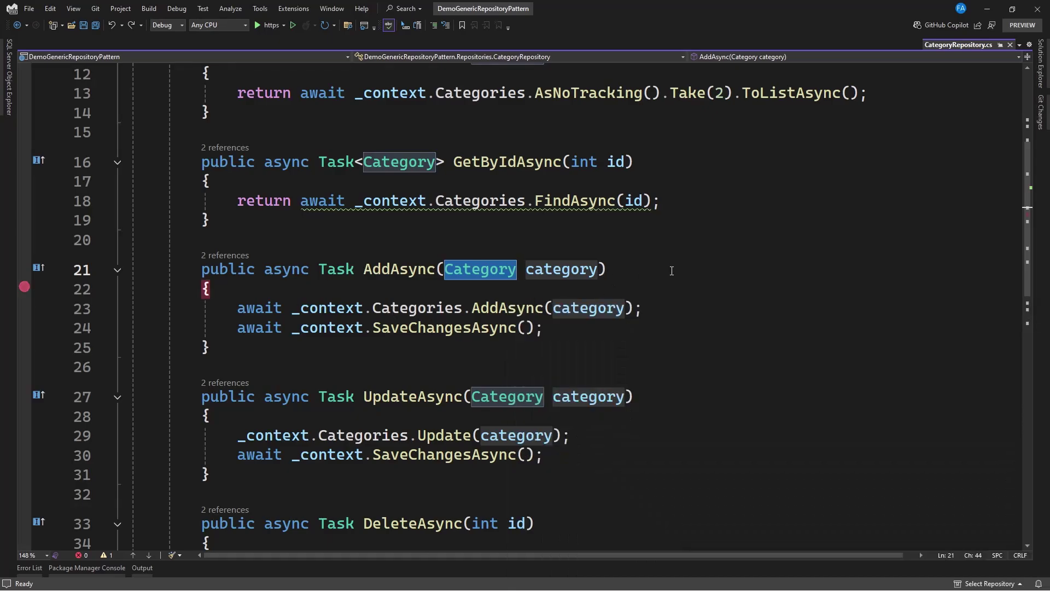
# Review ProductRepository, then select the Interfaces folder.
pyautogui.click(1040, 82)
pyautogui.doubleClick(873, 345)
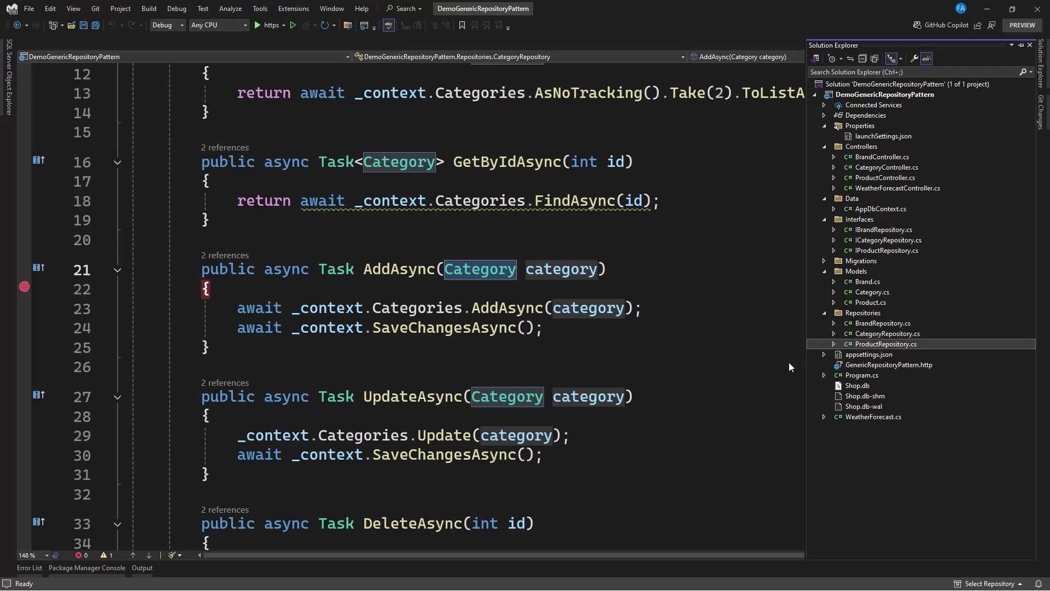
pyautogui.scroll(-4, 524, 332)
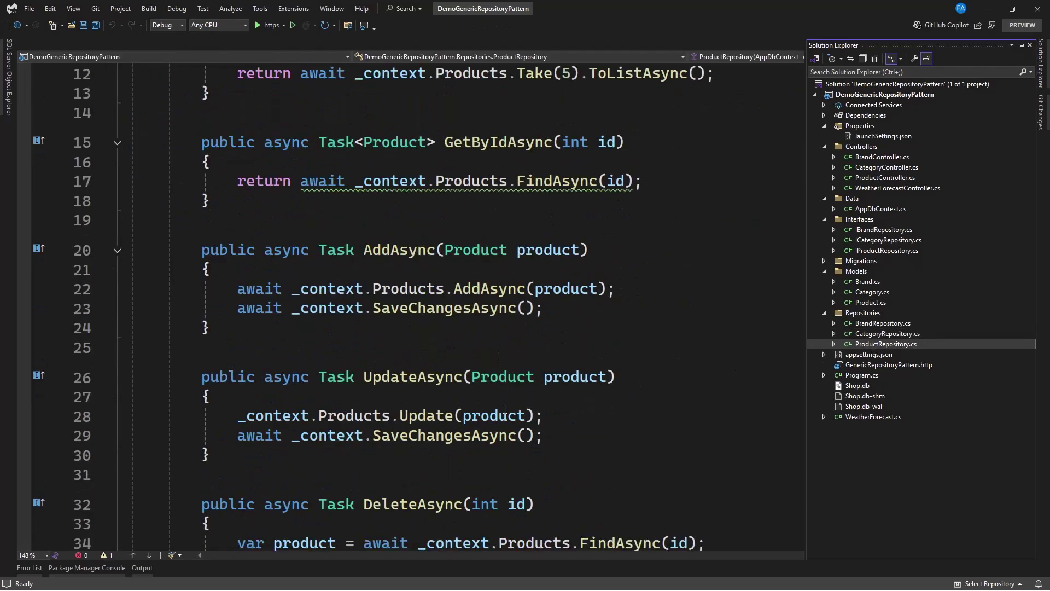
pyautogui.scroll(-4, 456, 430)
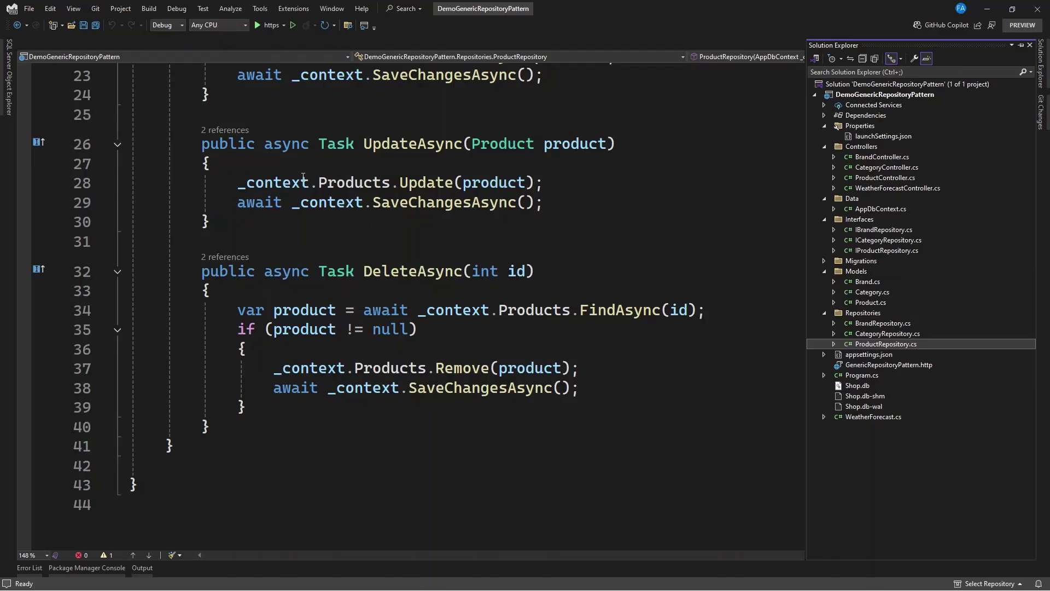
pyautogui.click(859, 219)
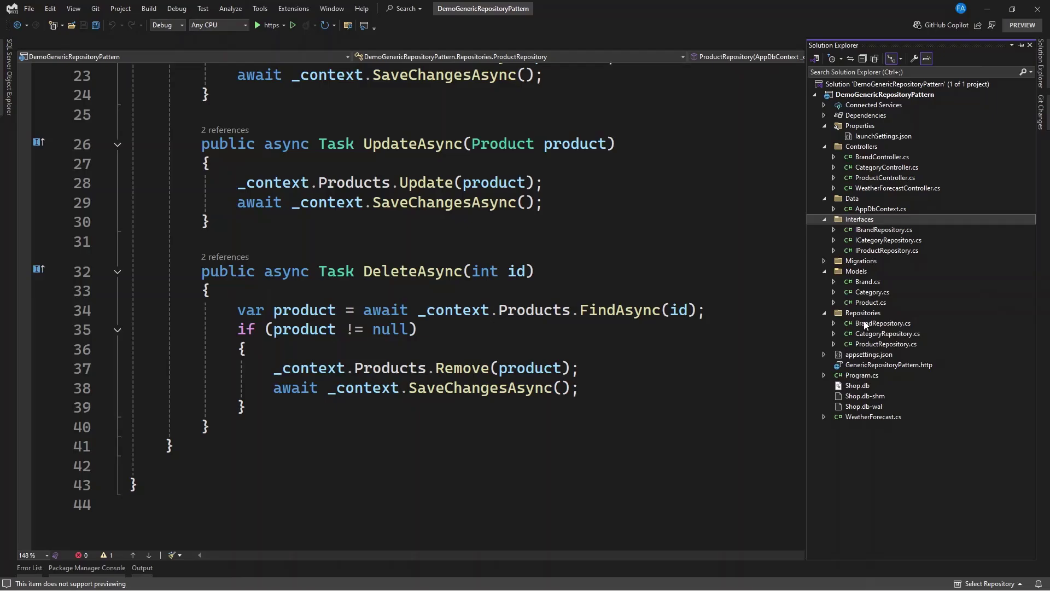
# Create Repository.cs as an abstract Repository<TEntity> class with 'where TEntity : class'.
pyautogui.rightClick(863, 313)
pyautogui.click(738, 497)
pyautogui.write('Reposito')
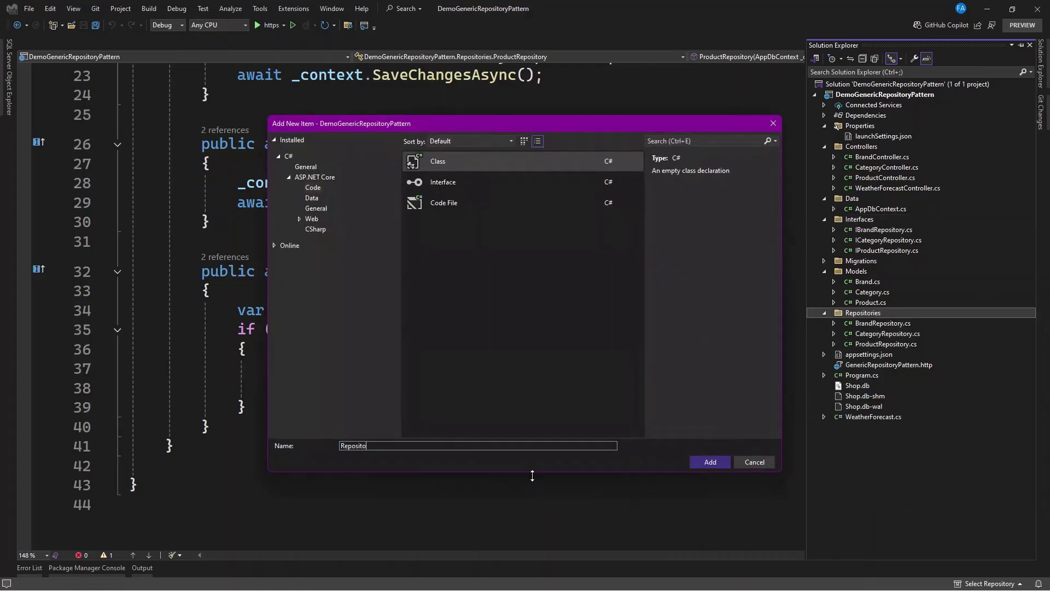
pyautogui.write('ry')
pyautogui.press('Return')
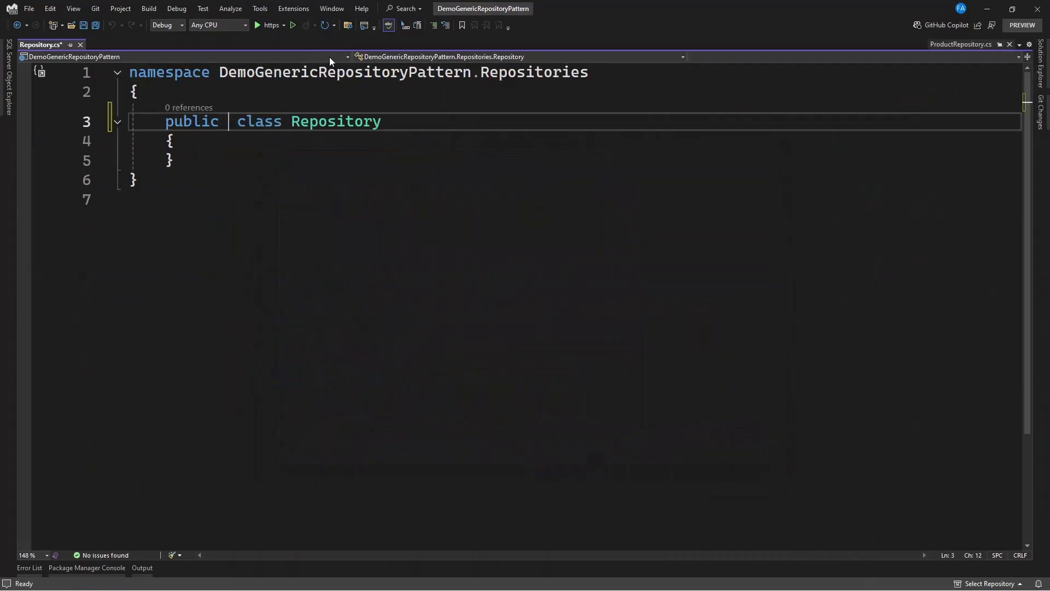
pyautogui.write('abstr')
pyautogui.press('Tab')
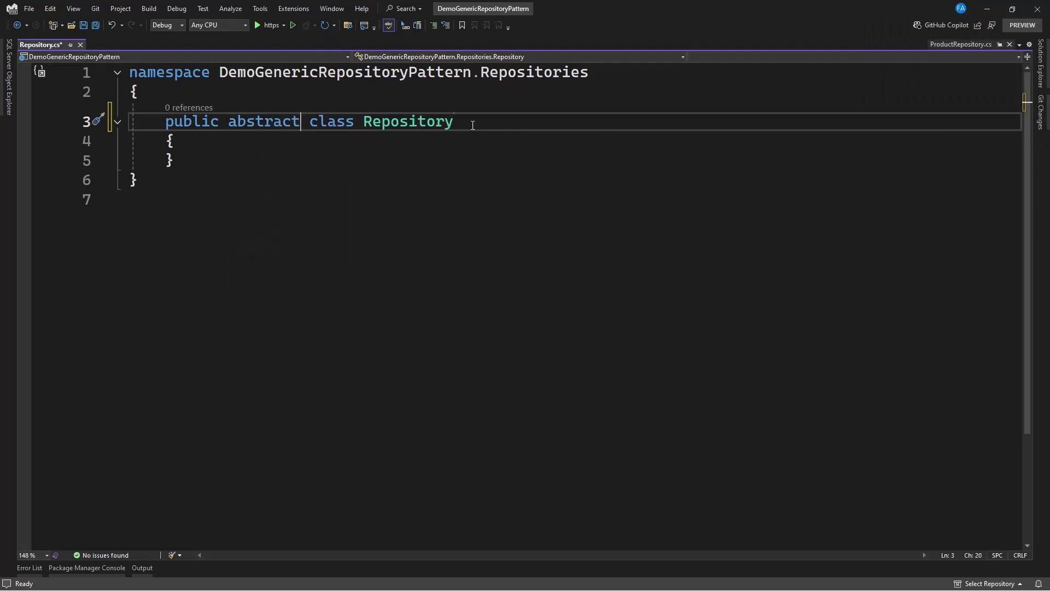
pyautogui.click(473, 123)
pyautogui.write('<TEntit')
pyautogui.press('BackSpace')
pyautogui.press('BackSpace')
pyautogui.press('BackSpace')
pyautogui.write('tity>')
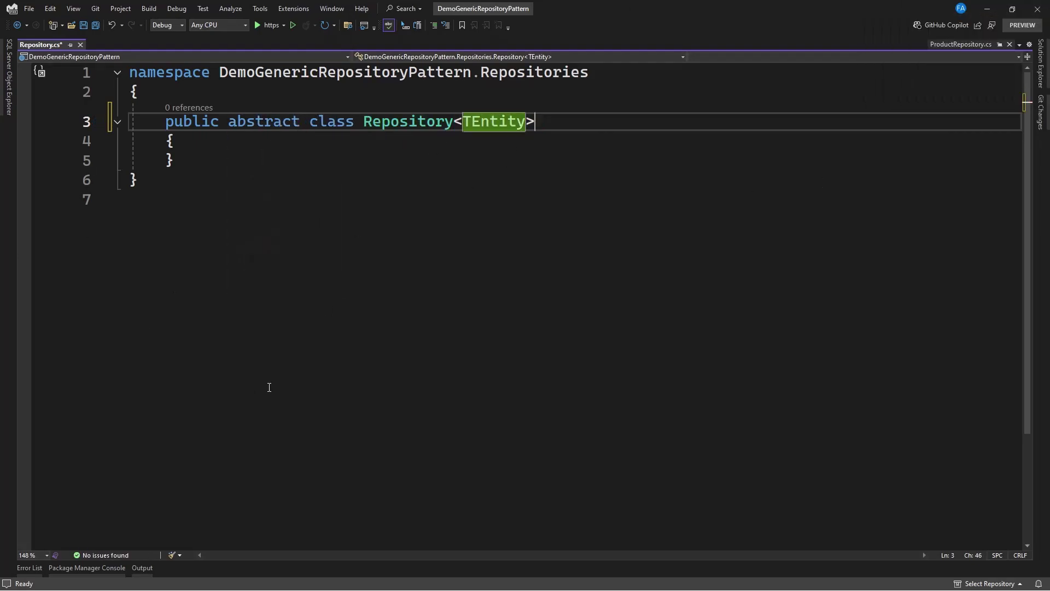
pyautogui.write(' where TEntity : class')
pyautogui.press('Down')
# Add a protected readonly AppDbContext field and a constructor taking dbContext.
pyautogui.press('Return')
pyautogui.write('pro')
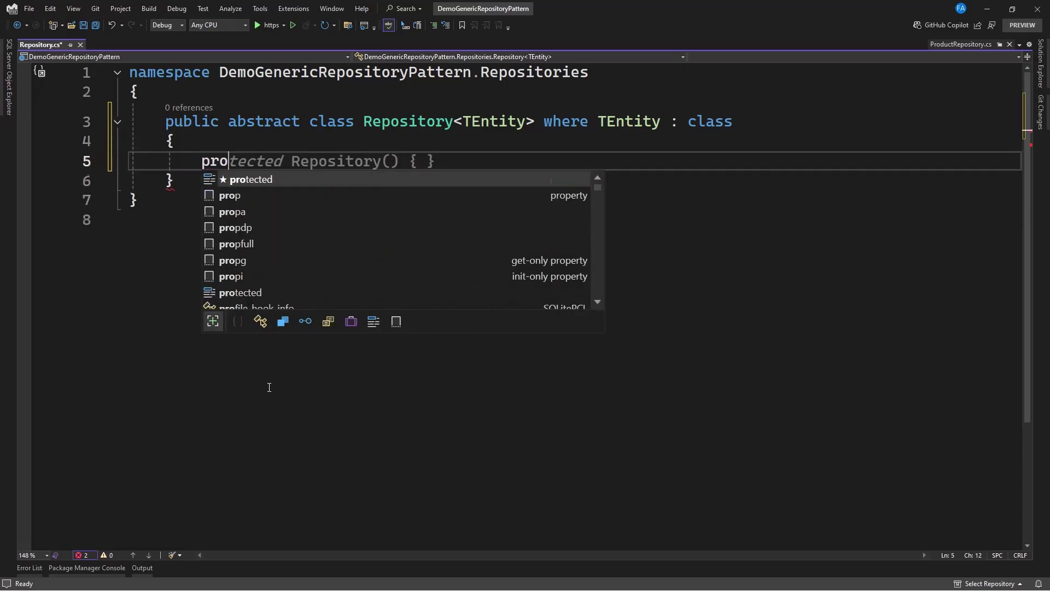
pyautogui.press('Tab')
pyautogui.write('rea')
pyautogui.press('Tab')
pyautogui.write('App')
pyautogui.press('Tab')
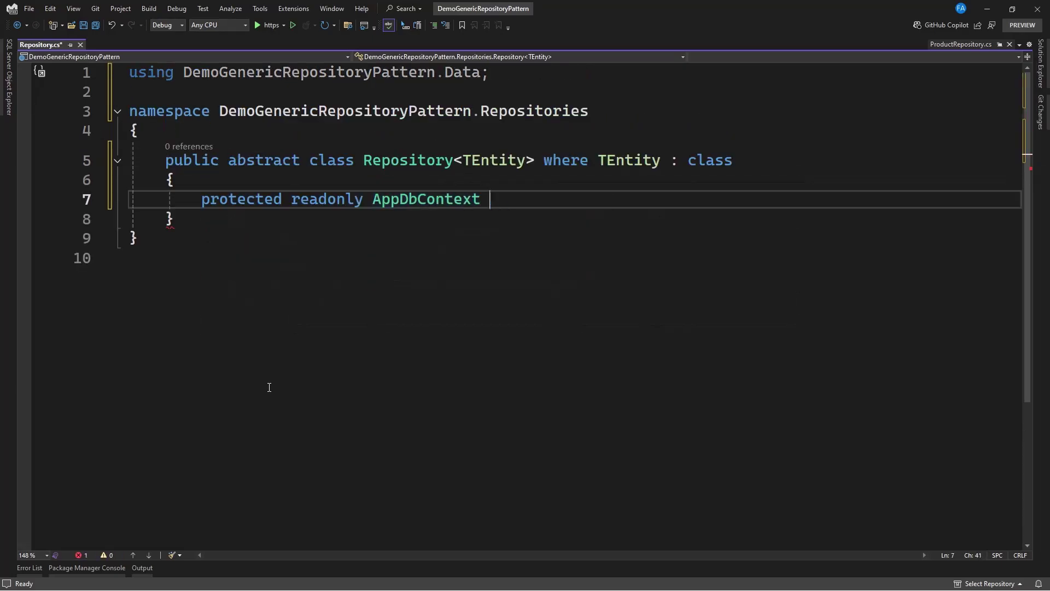
pyautogui.write('DbContext;')
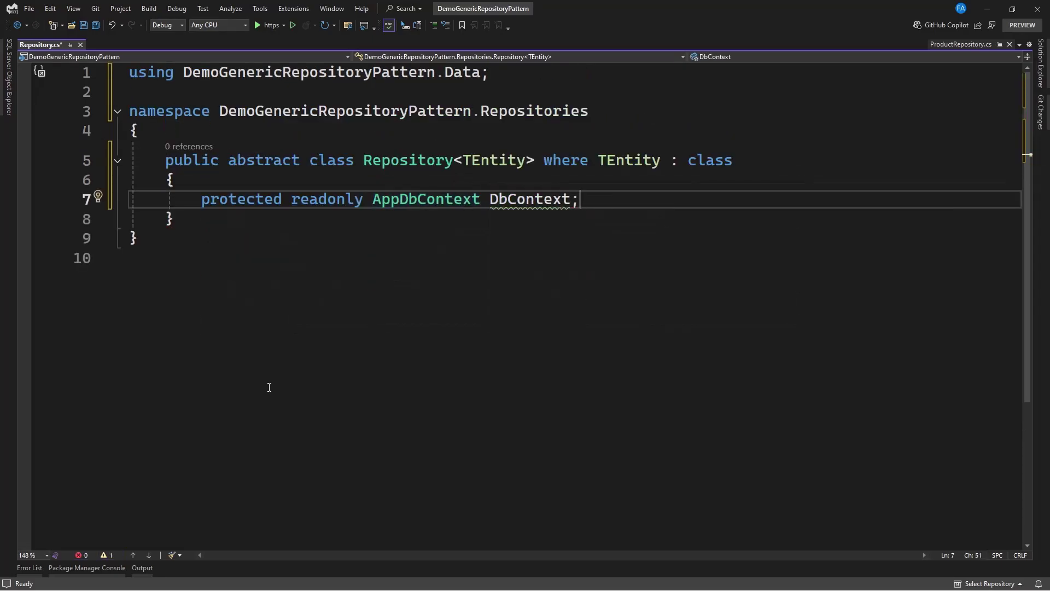
pyautogui.press('Return')
pyautogui.write('ctor')
pyautogui.press('Tab')
pyautogui.press('Tab')
pyautogui.click(382, 229)
pyautogui.write('AppDbContext DbContext')
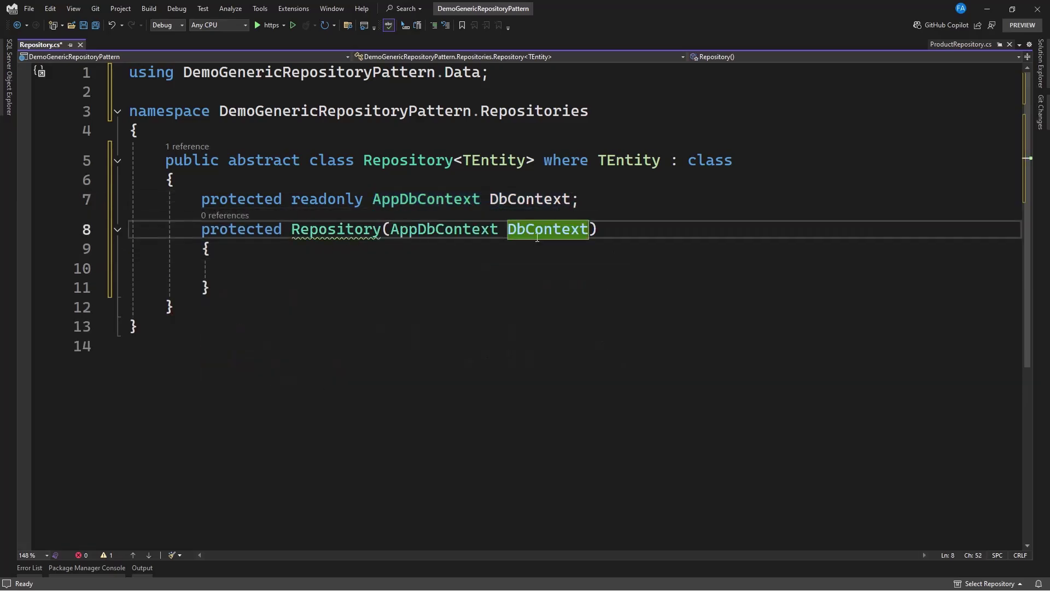
pyautogui.press('Left')
pyautogui.press('Delete')
pyautogui.write('d')
pyautogui.click(293, 265)
pyautogui.write('DbContext = dbContext;')
# Write AddAsync(TEntity entity), adding via DbContext.Set<TEntity>().Add(entity) and saving.
pyautogui.press('Down')
pyautogui.press('End')
pyautogui.press('Return')
pyautogui.press('Return')
pyautogui.write('pu')
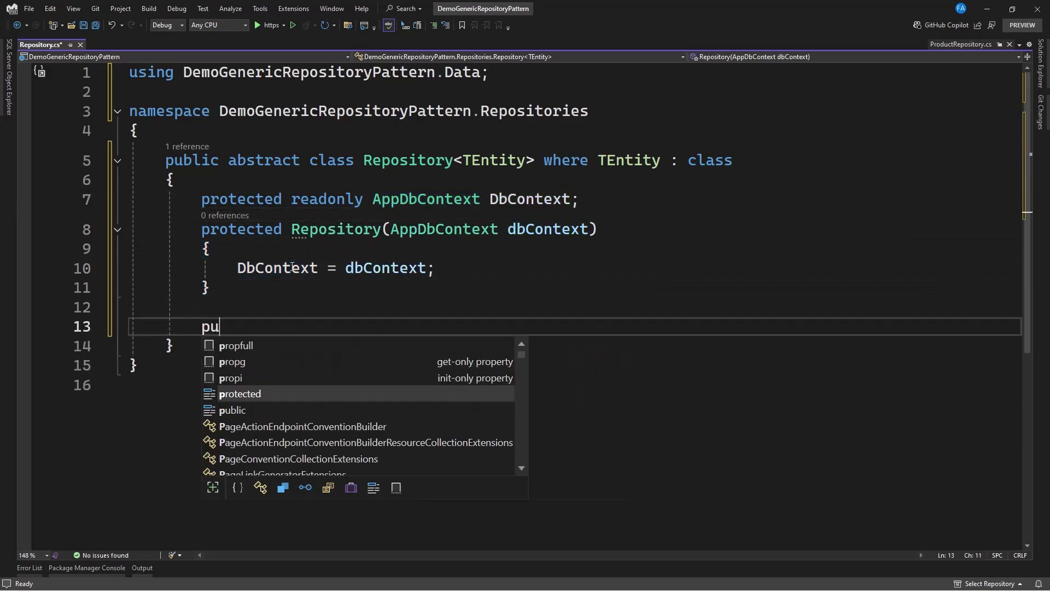
pyautogui.write('blic async Task AddAsync(TEntity')
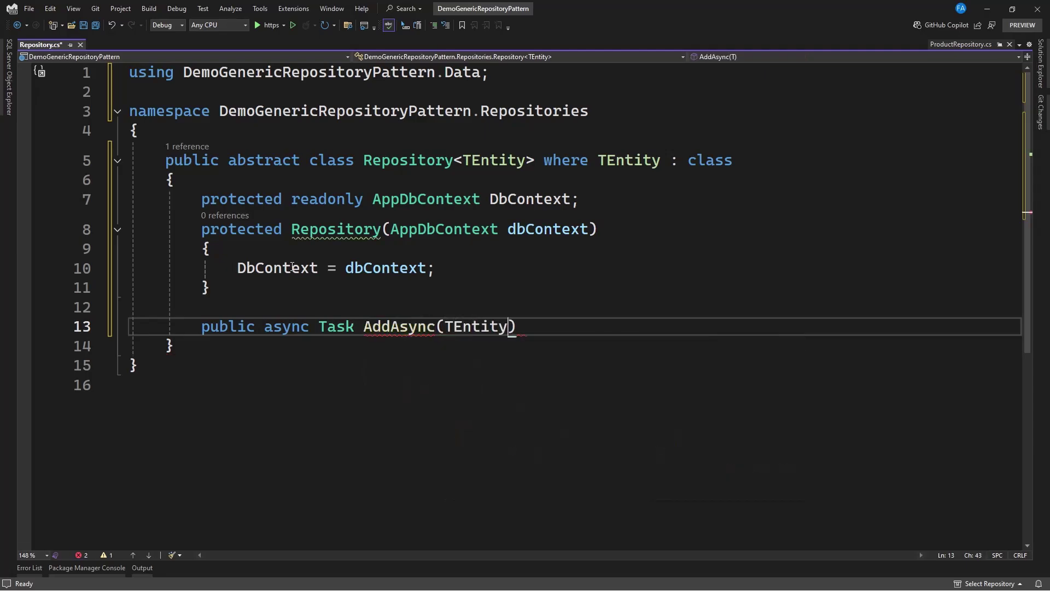
pyautogui.press('Tab')
pyautogui.press('End')
pyautogui.press('Return')
pyautogui.write('{')
pyautogui.press('Return')
pyautogui.write('await DbContext.SaveChangesAsync();')
pyautogui.hotkey('ctrl', 'Return')
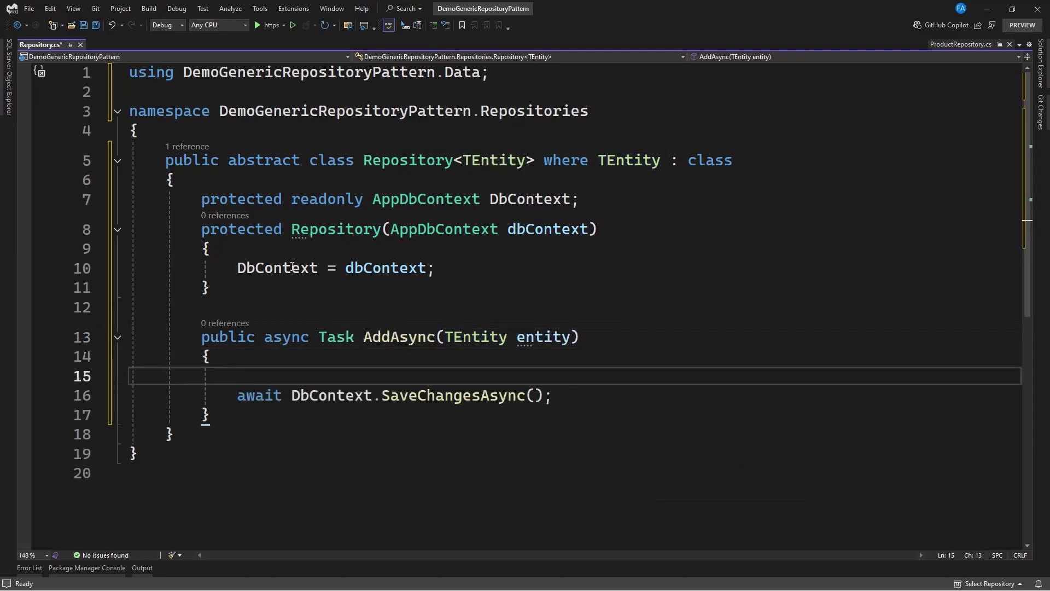
pyautogui.write('dbcon')
pyautogui.press('Tab')
pyautogui.write('.')
pyautogui.press('Tab')
# Write UpdateAsync(TEntity entity), updating the entity through DbContext and saving.
pyautogui.press('Down')
pyautogui.press('Down')
pyautogui.press('End')
pyautogui.press('Return')
pyautogui.press('Return')
pyautogui.write('public ')
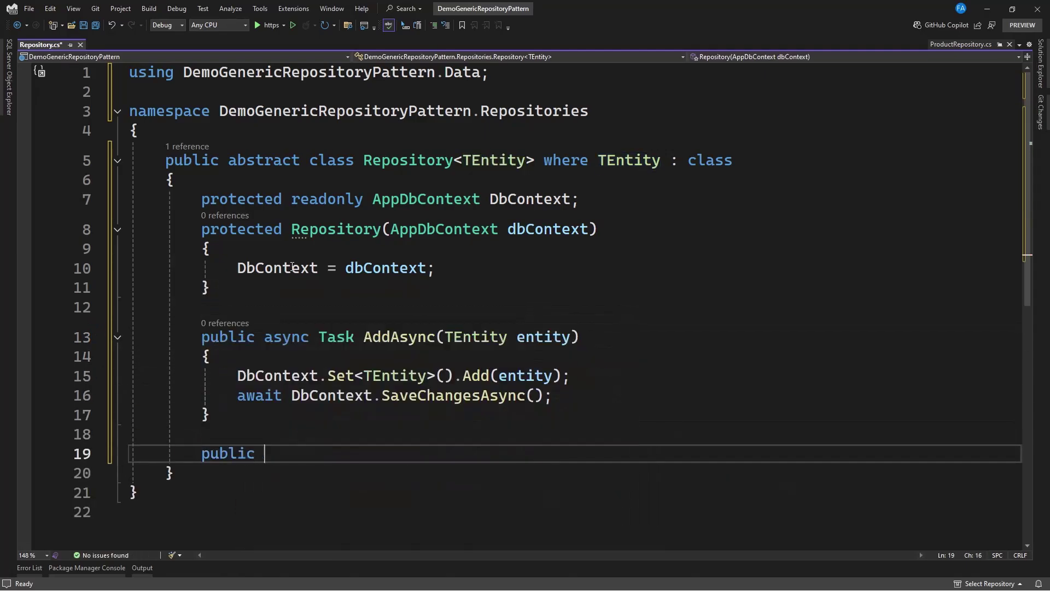
pyautogui.write('async Task UpdateAsync')
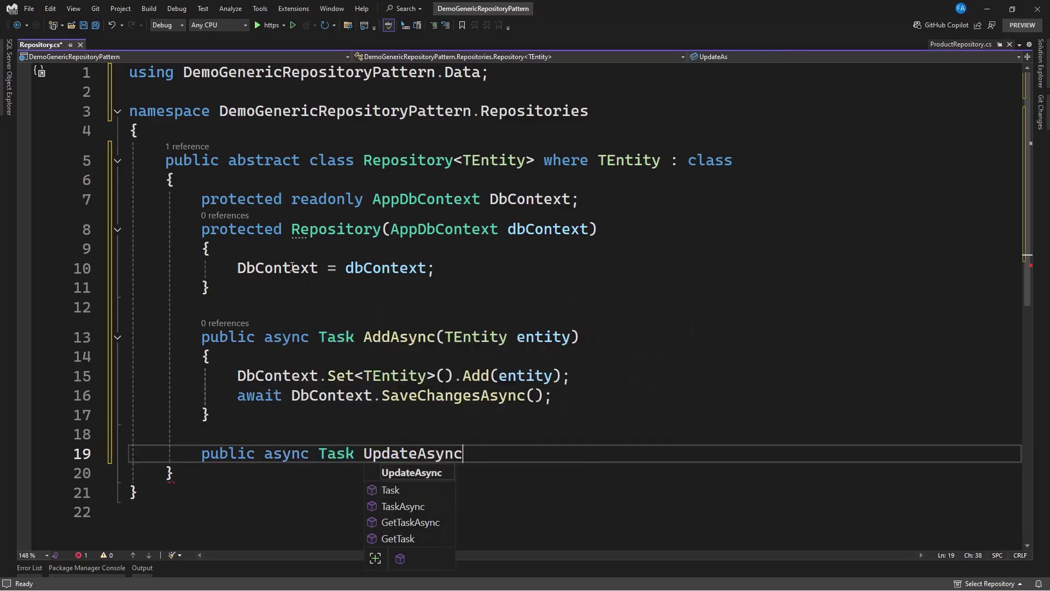
pyautogui.write('(TE')
pyautogui.press('Tab')
pyautogui.press('space')
pyautogui.press('Tab')
pyautogui.press('End')
pyautogui.press('Return')
pyautogui.write('{')
pyautogui.press('Return')
pyautogui.write('DbC')
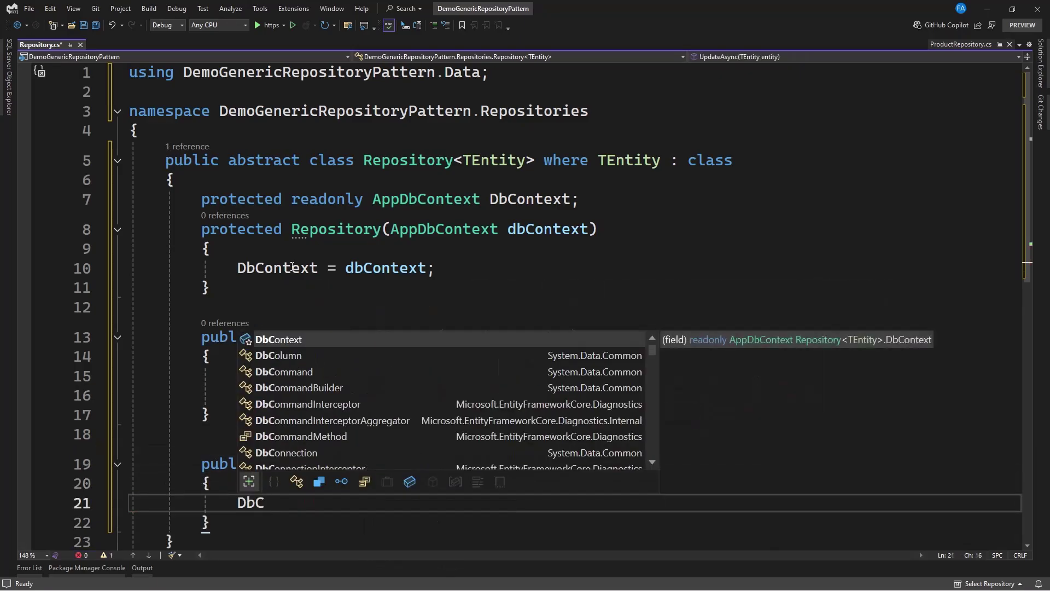
pyautogui.press('Tab')
pyautogui.write('.Set<TEntity>().Update')
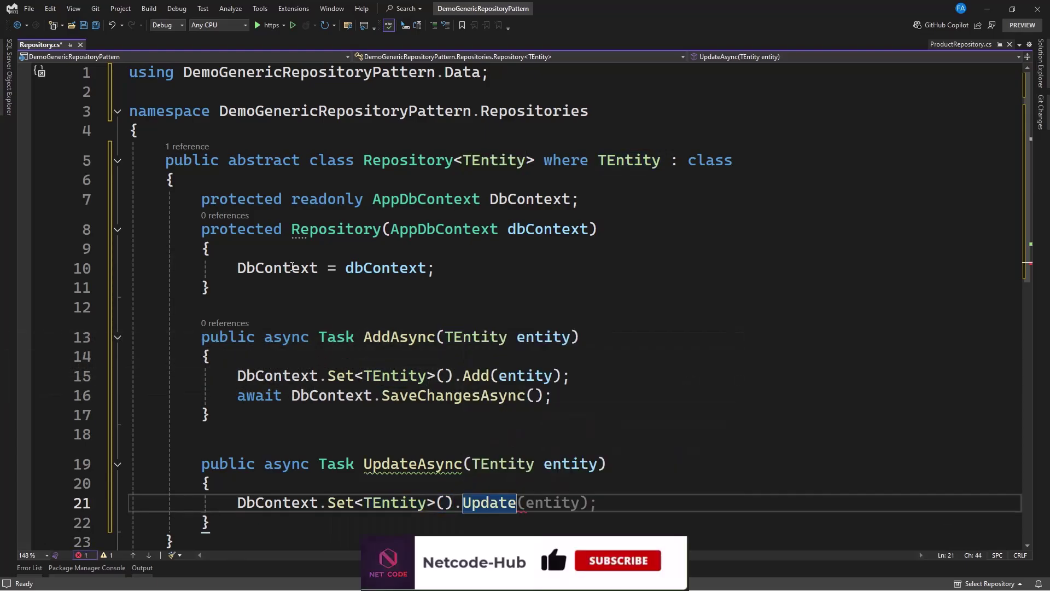
pyautogui.press('Tab')
pyautogui.press('Return')
pyautogui.press('Tab')
# Write GetByIdAsync, looking up the entity with FindAsync and returning it.
pyautogui.press('Down')
pyautogui.press('End')
pyautogui.press('Return')
pyautogui.press('Return')
pyautogui.write('public async Task')
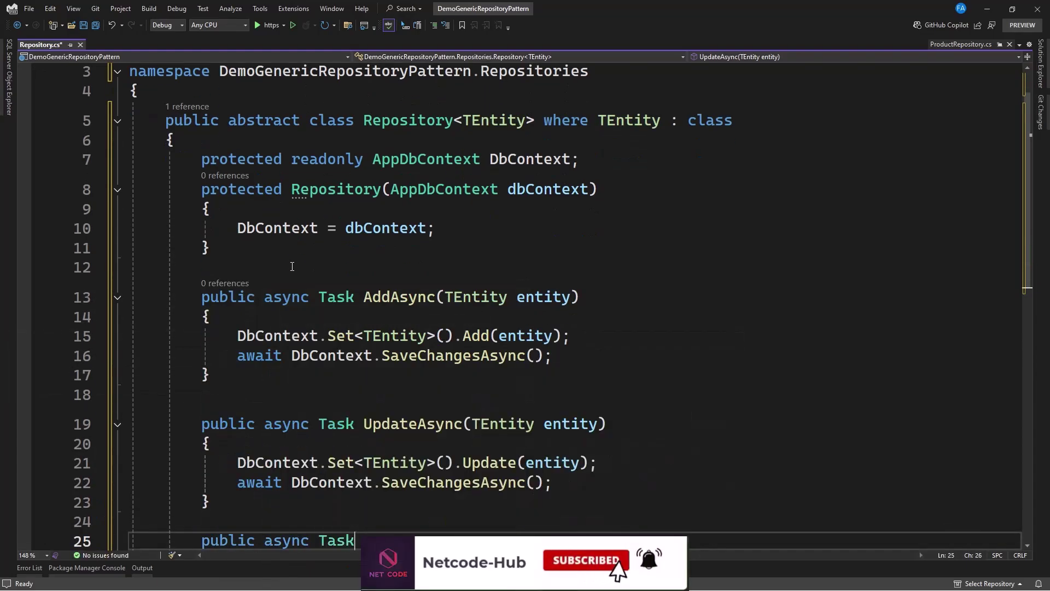
pyautogui.write('<TEntity> GetByIdAsync')
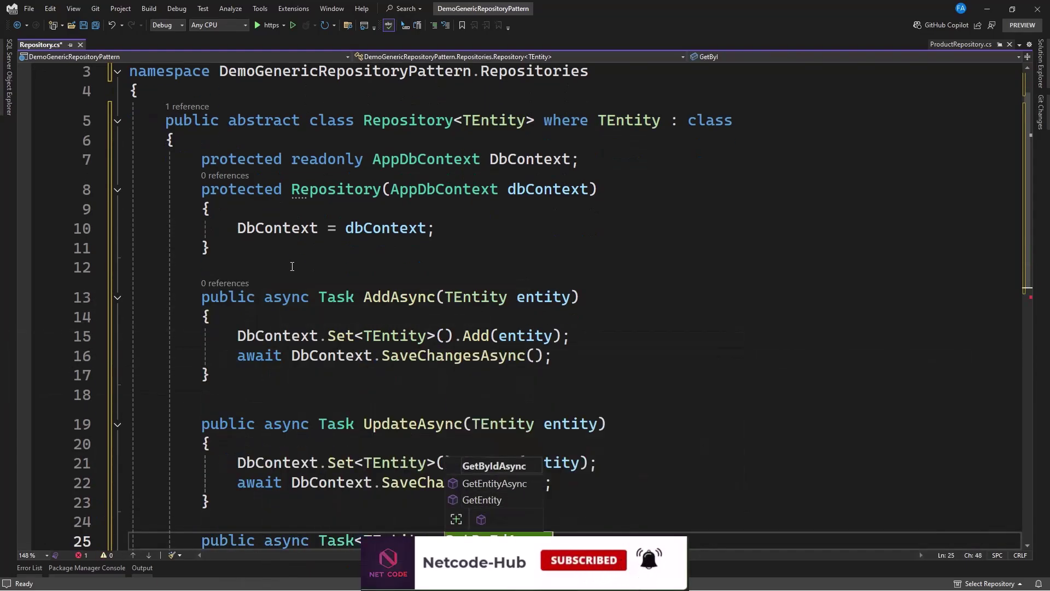
pyautogui.write('(int id)')
pyautogui.press('Return')
pyautogui.write('{')
pyautogui.press('Return')
pyautogui.write('var model')
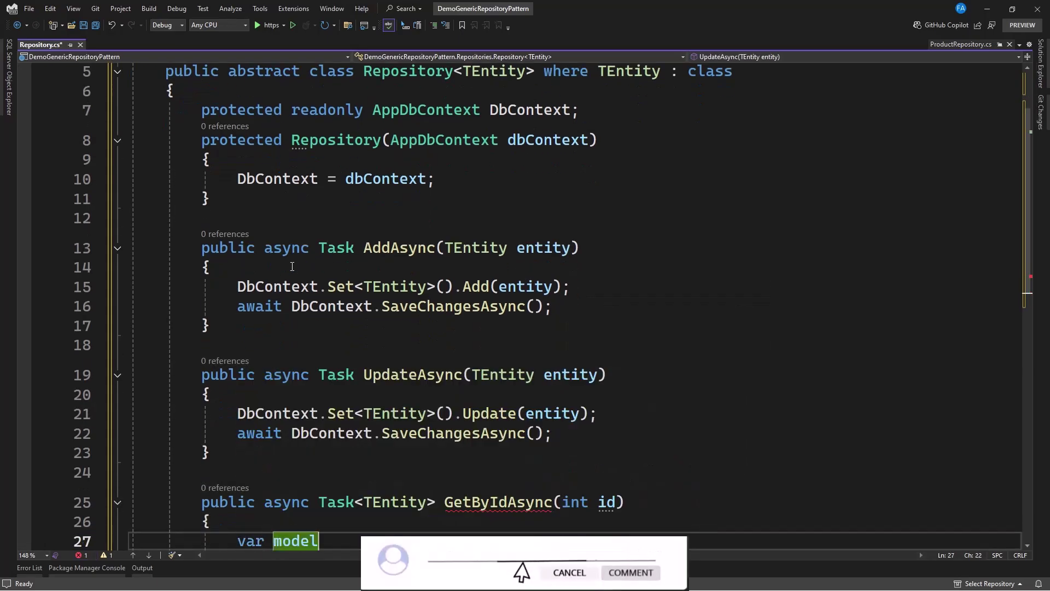
pyautogui.write(' = await D')
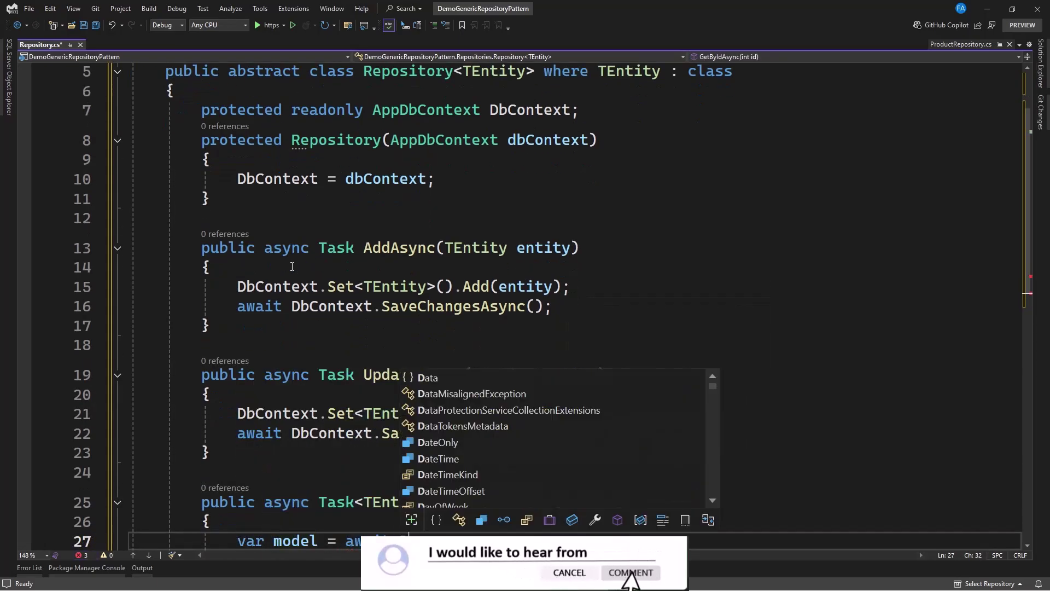
pyautogui.write('bContext.FindAsync')
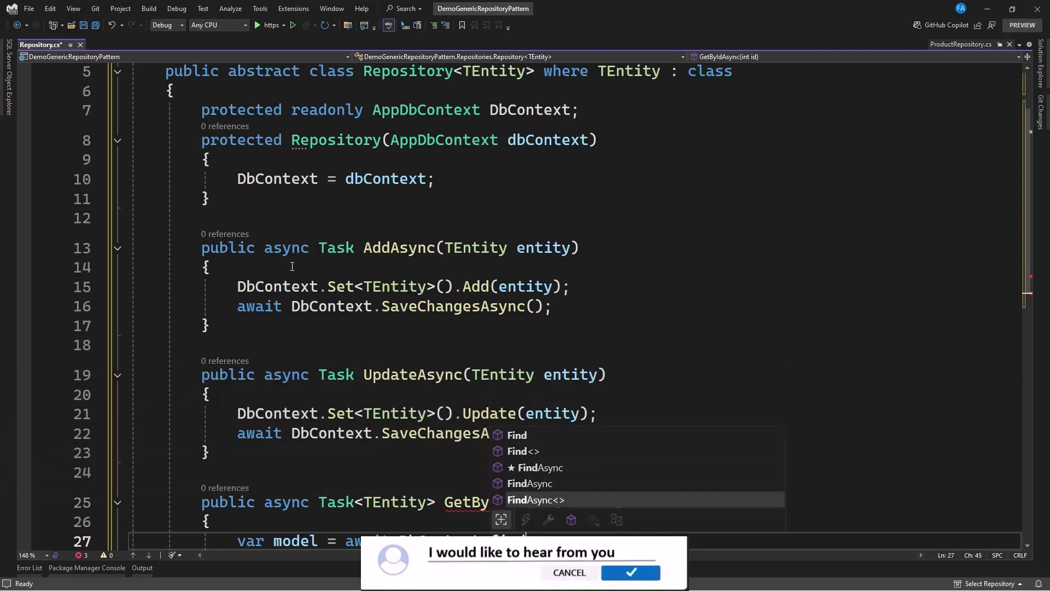
pyautogui.write('<TEntity>(id);')
pyautogui.press('Return')
pyautogui.write('return')
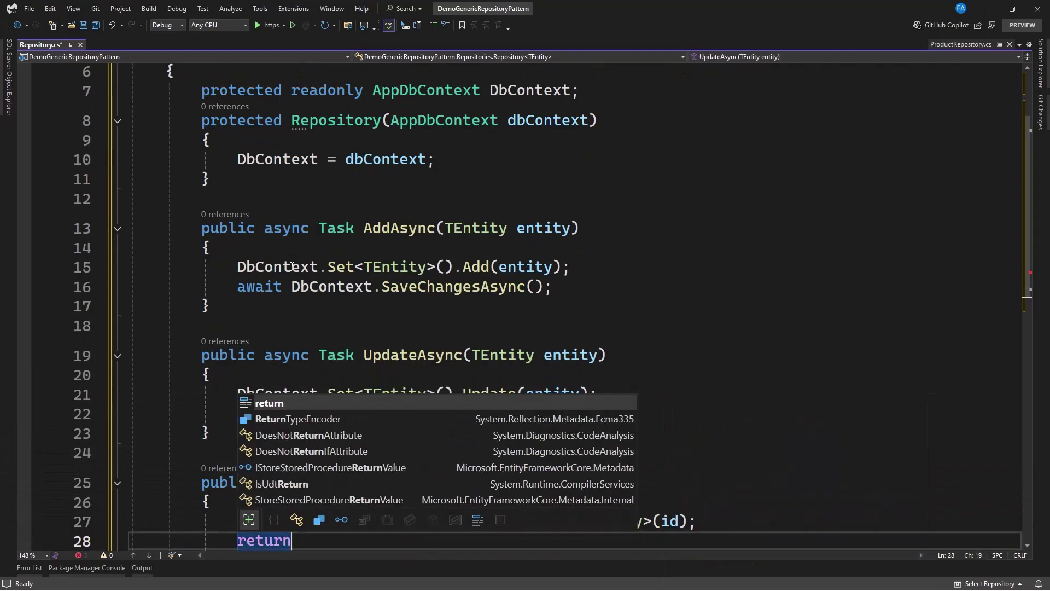
pyautogui.write(' model!;')
pyautogui.press('Down')
# Write DeleteAsync, reusing the FindAsync lookup, then removing the entity and saving.
pyautogui.press('Return')
pyautogui.write('public asy')
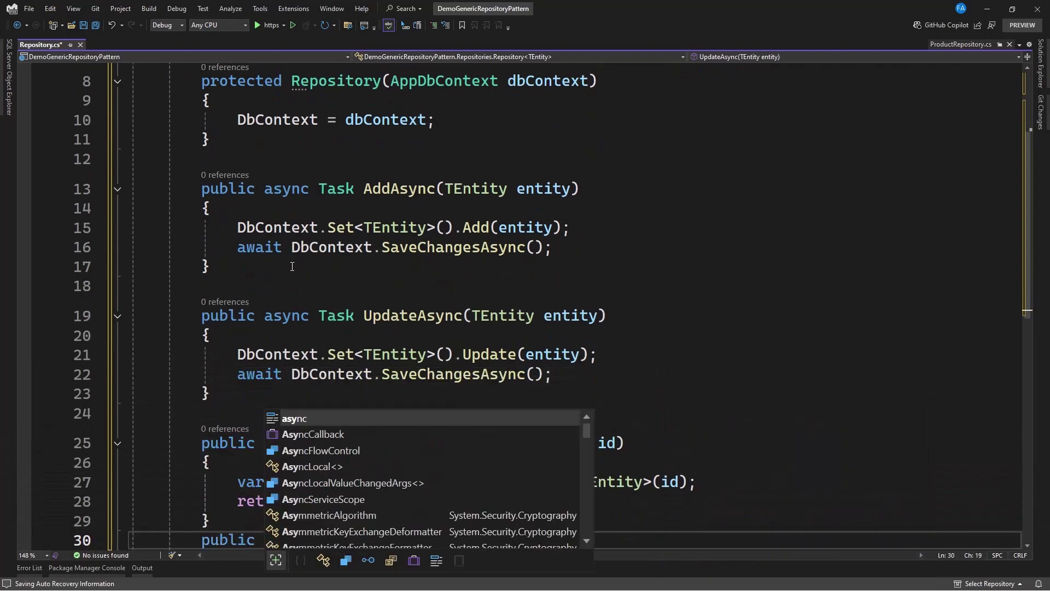
pyautogui.write('nc Task DeleteAsync(int id')
pyautogui.press('Return')
pyautogui.write('{')
pyautogui.press('Return')
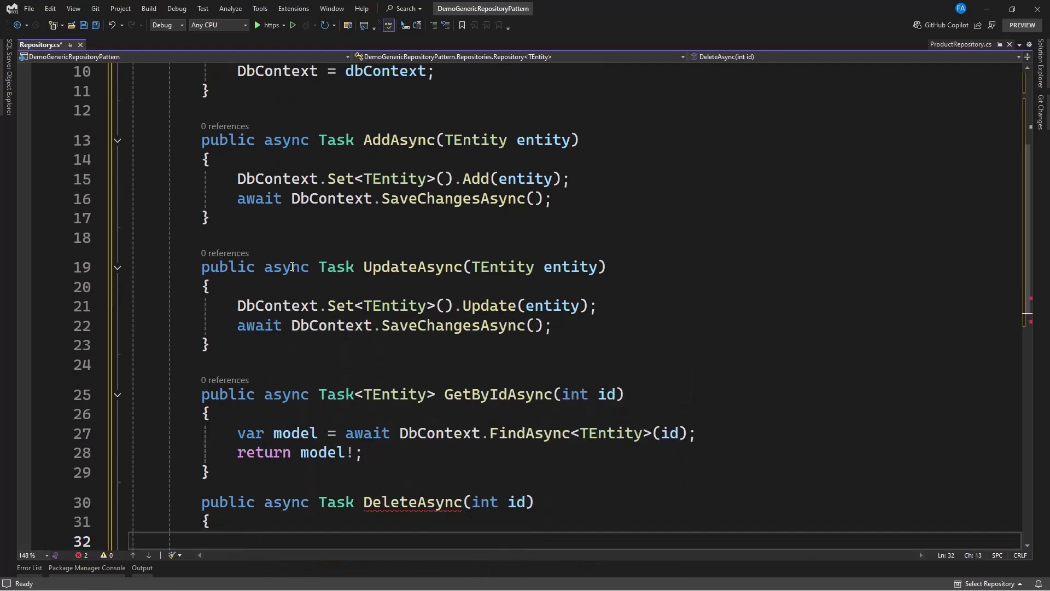
pyautogui.moveTo(238, 433); pyautogui.dragTo(696, 433)
pyautogui.hotkey('ctrl', 'c')
pyautogui.click(369, 541)
pyautogui.hotkey('ctrl', 'v')
pyautogui.press('Return')
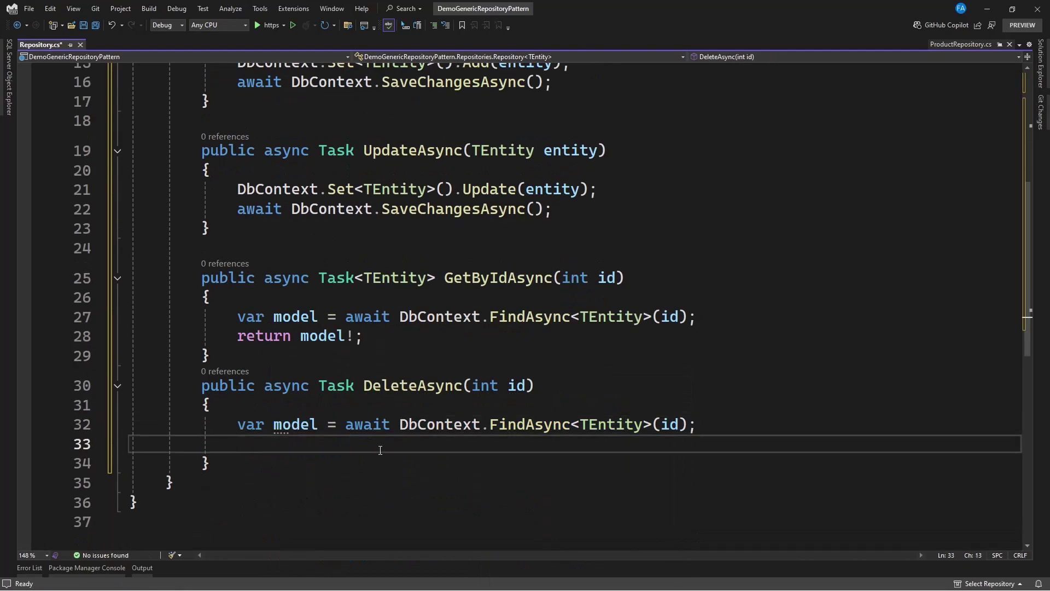
pyautogui.write('dbco')
pyautogui.press('Tab')
pyautogui.write('.set<TE')
pyautogui.press('Tab')
pyautogui.write('>')
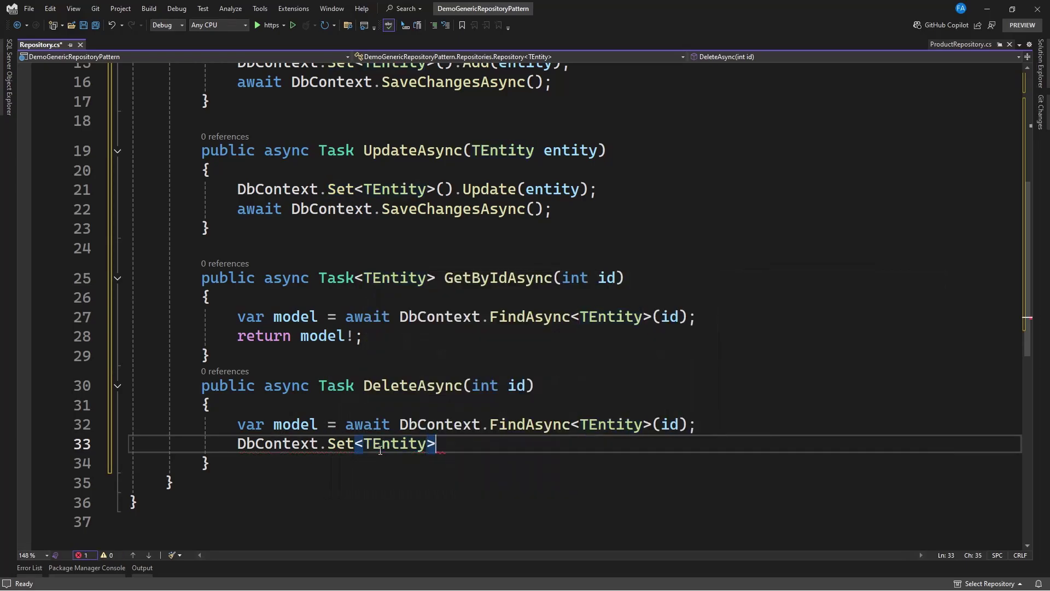
pyautogui.write('().remo')
pyautogui.press('Tab')
pyautogui.write('(mod')
pyautogui.press('Tab')
pyautogui.write('!);')
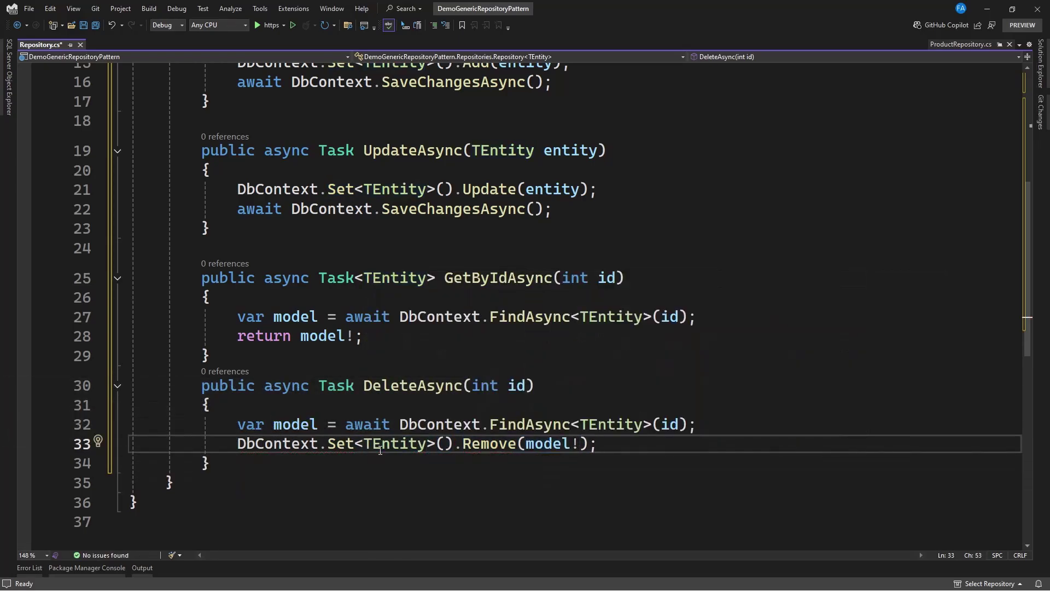
pyautogui.press('Return')
pyautogui.press('Tab')
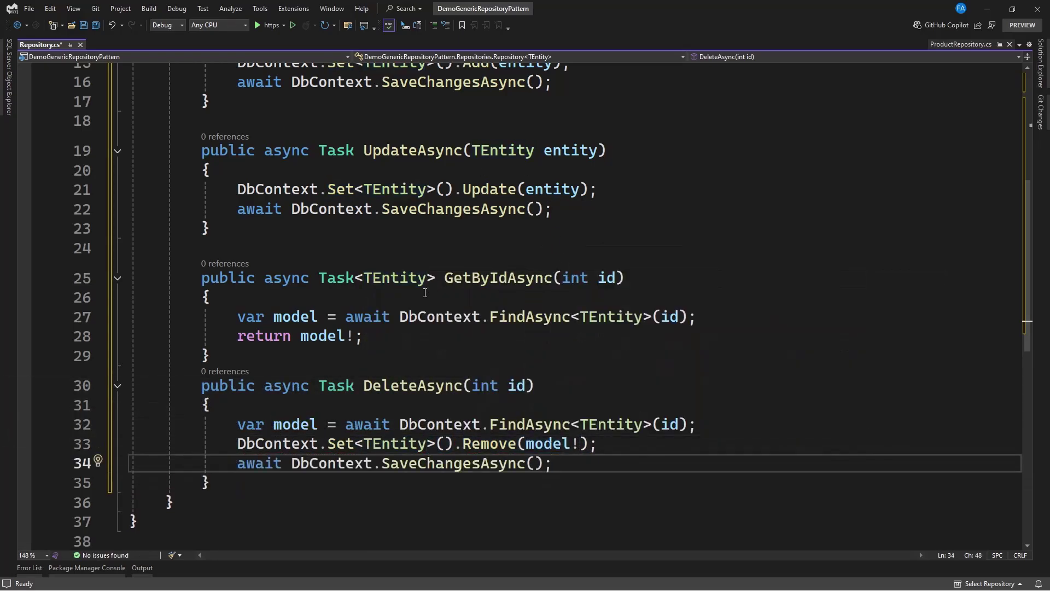
pyautogui.scroll(5, 425, 292)
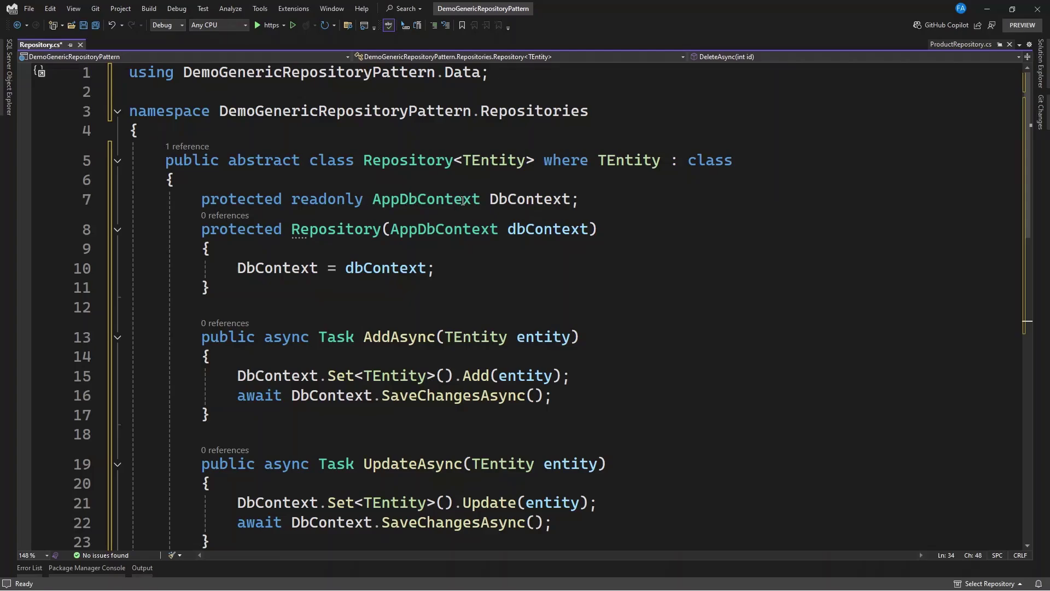
# Toggle a breakpoint on line 28, GetByIdAsync's return model line, on and then off.
pyautogui.moveTo(582, 201); pyautogui.dragTo(373, 202)
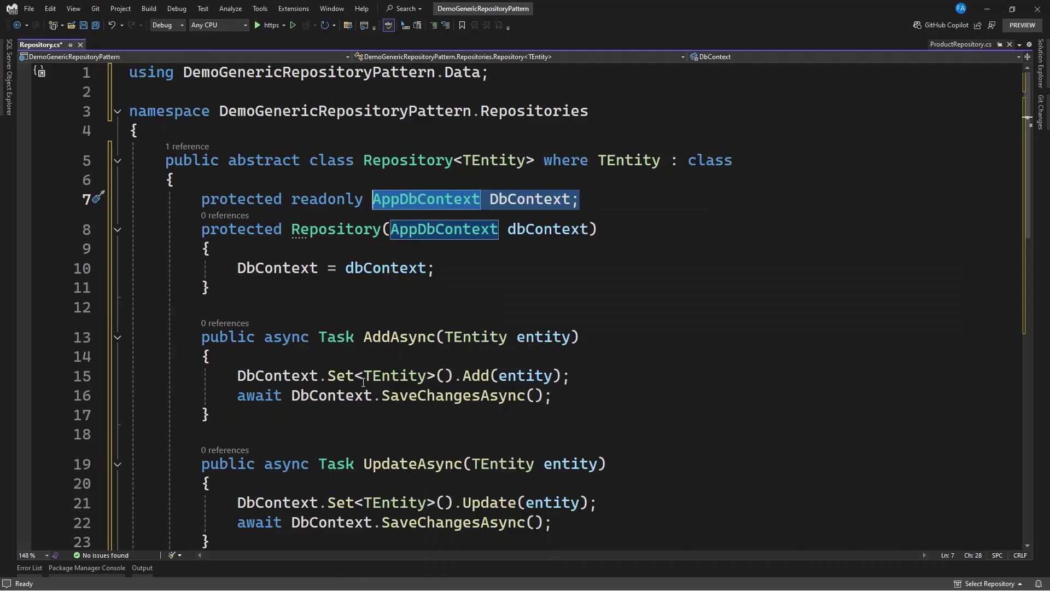
pyautogui.scroll(-1, 363, 381)
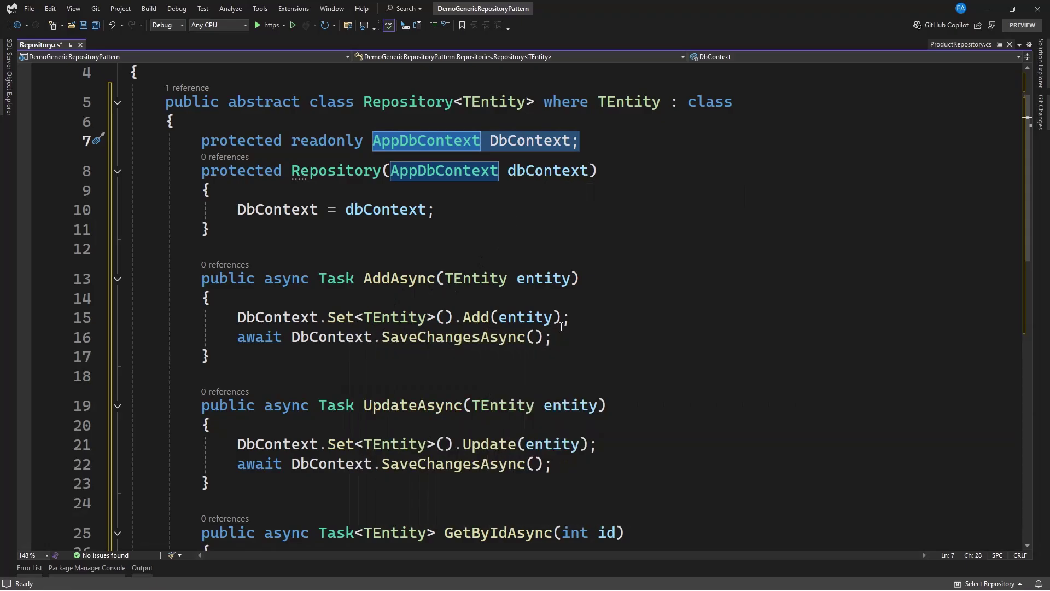
pyautogui.scroll(-2, 403, 353)
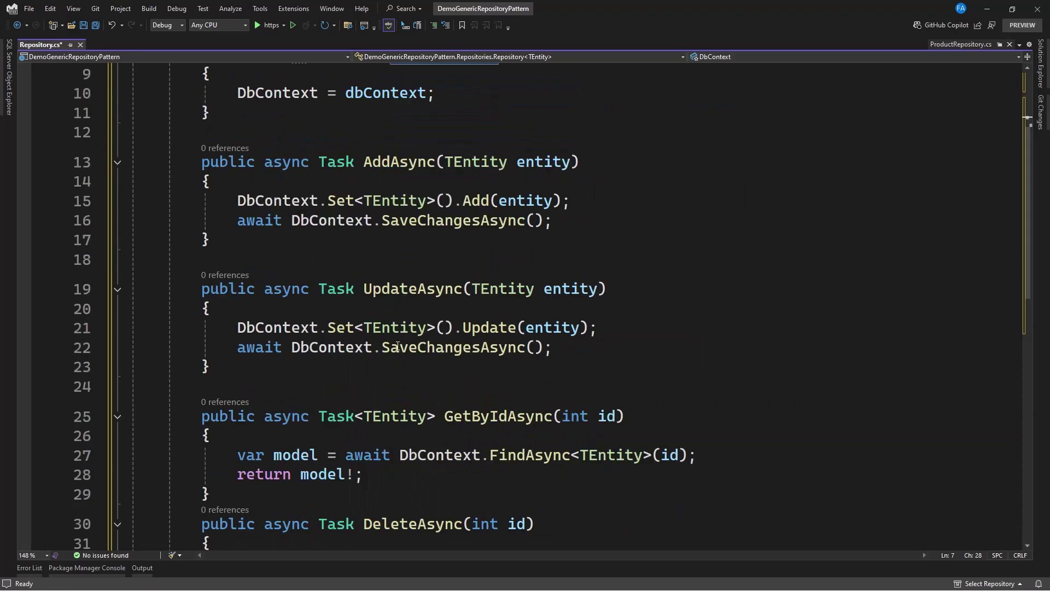
pyautogui.moveTo(237, 330); pyautogui.dragTo(571, 328)
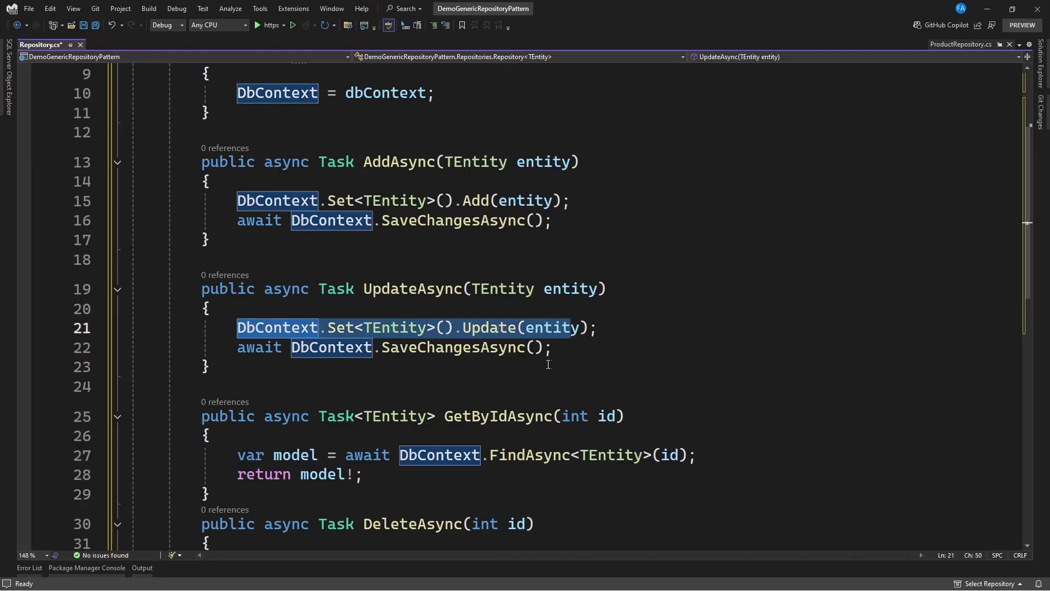
pyautogui.scroll(-3, 549, 366)
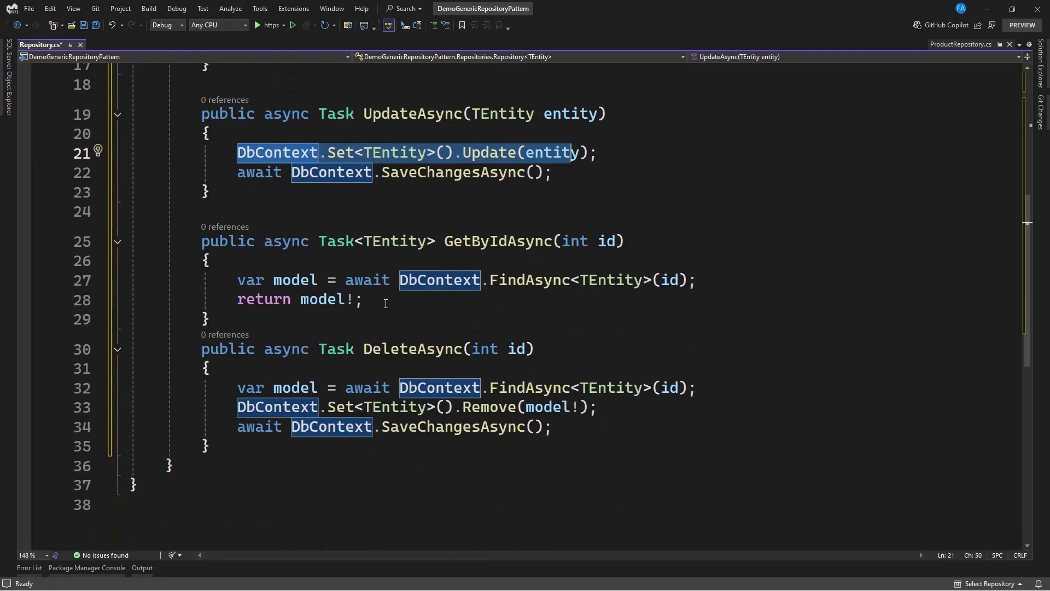
pyautogui.moveTo(229, 300); pyautogui.dragTo(364, 299)
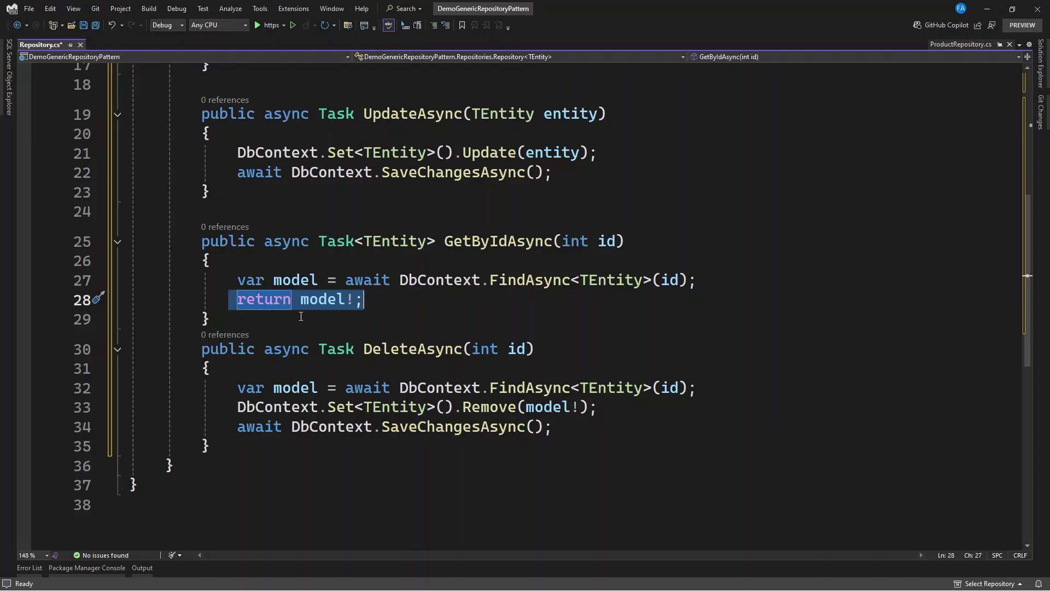
pyautogui.press('F9')
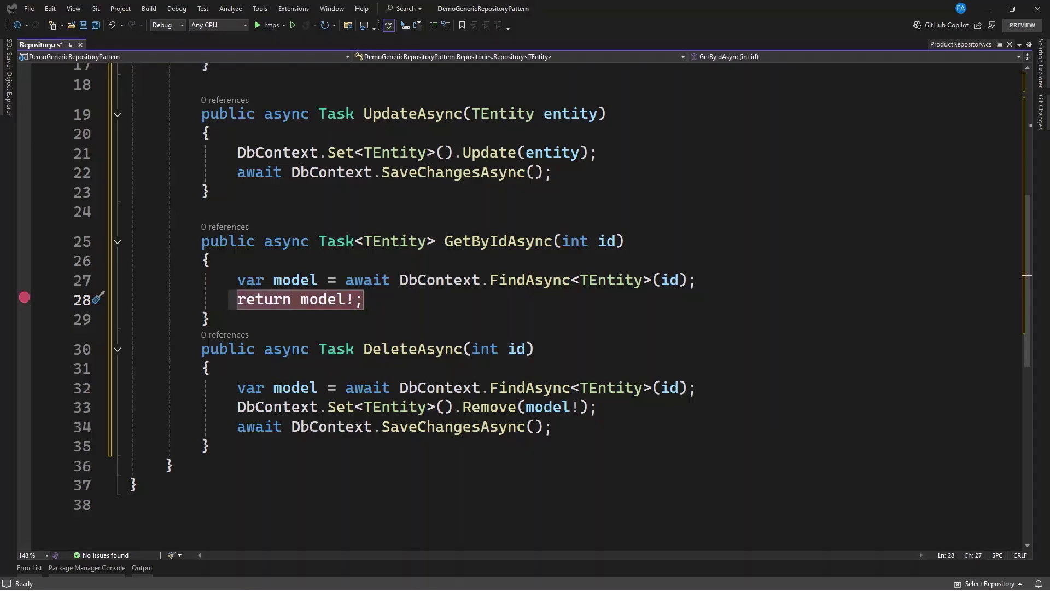
pyautogui.click(23, 300)
pyautogui.scroll(3, 445, 260)
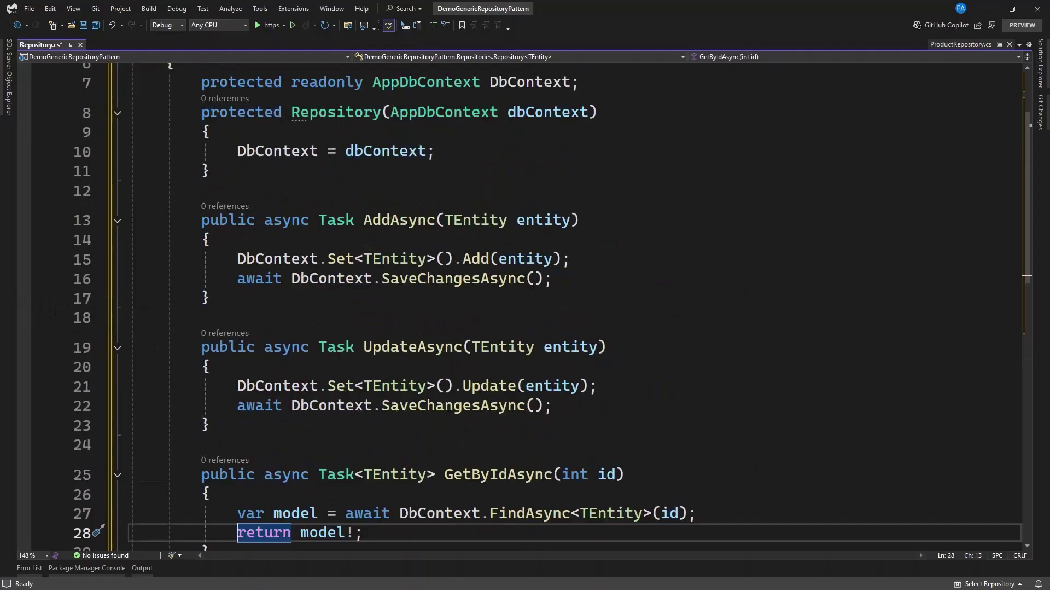
pyautogui.scroll(2, 280, 215)
# Declare BrandRepository as ': Repository<Brand>(_context), IBrandRepository'.
pyautogui.click(1040, 64)
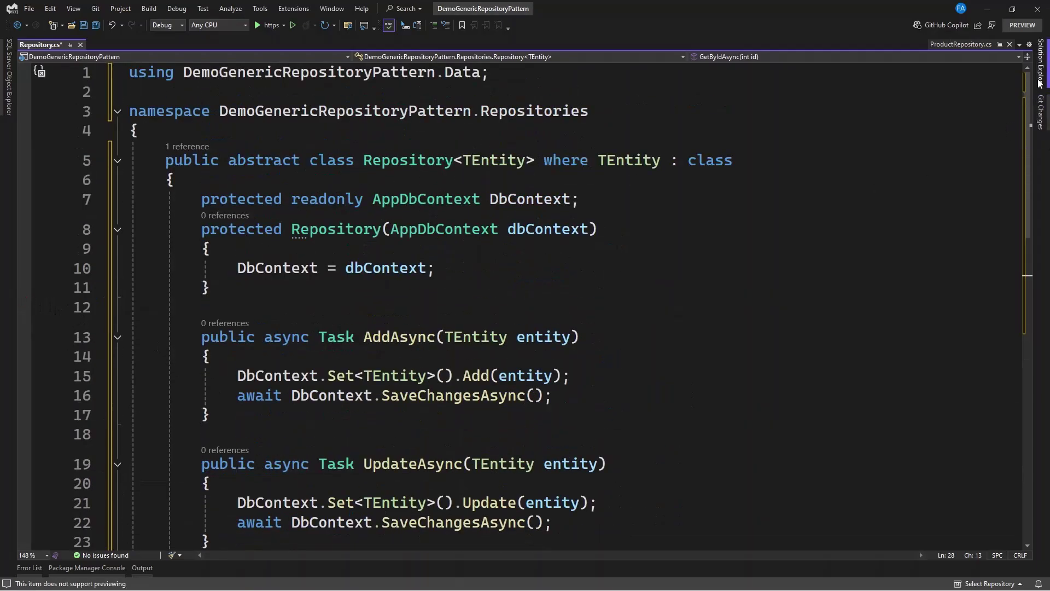
pyautogui.click(870, 324)
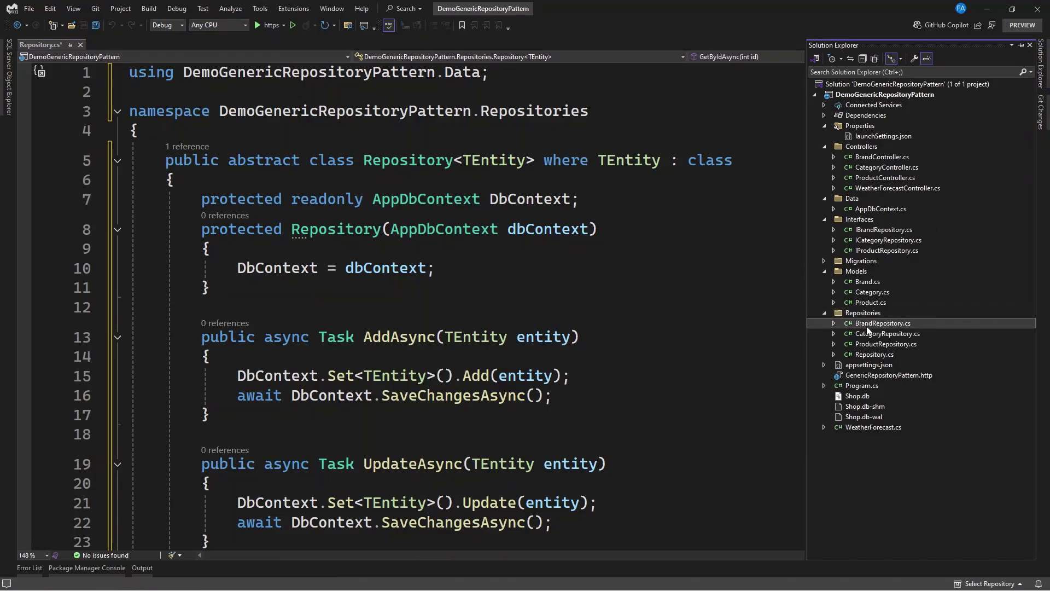
pyautogui.click(643, 238)
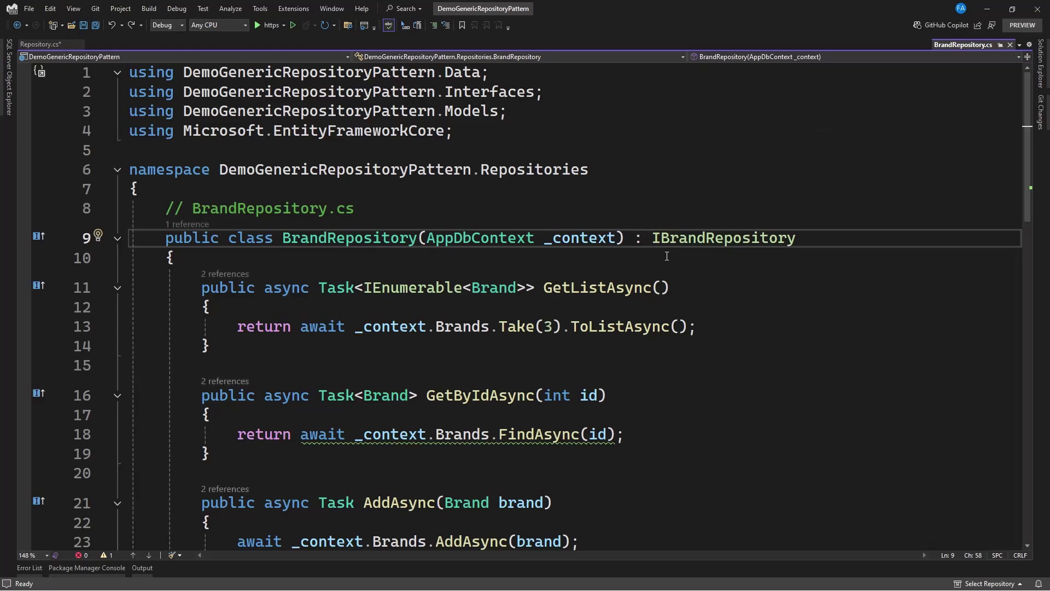
pyautogui.hotkey('ctrl', 'space')
pyautogui.write('R')
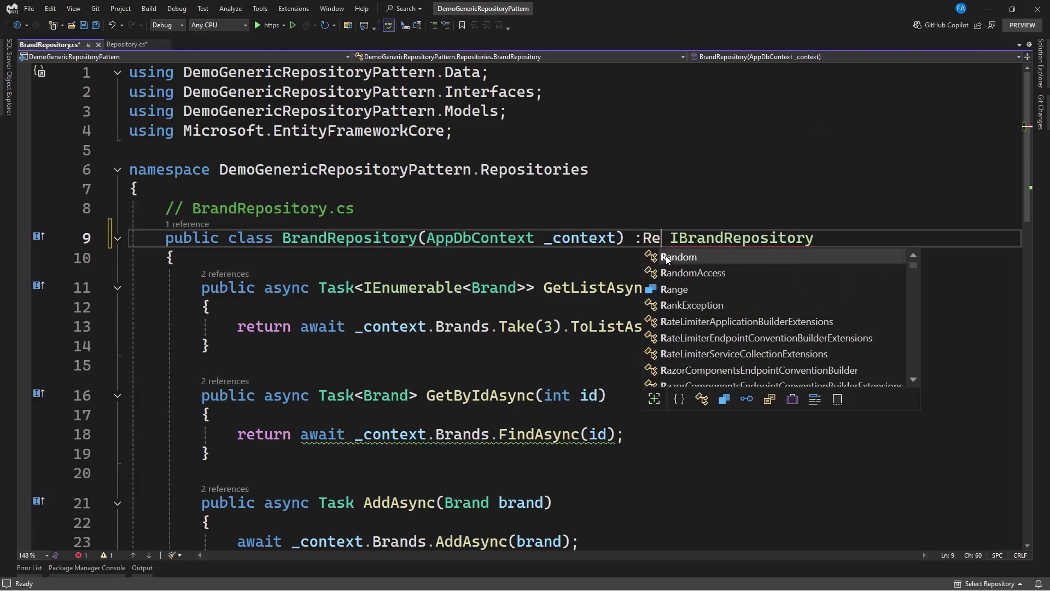
pyautogui.write('epos')
pyautogui.press('Tab')
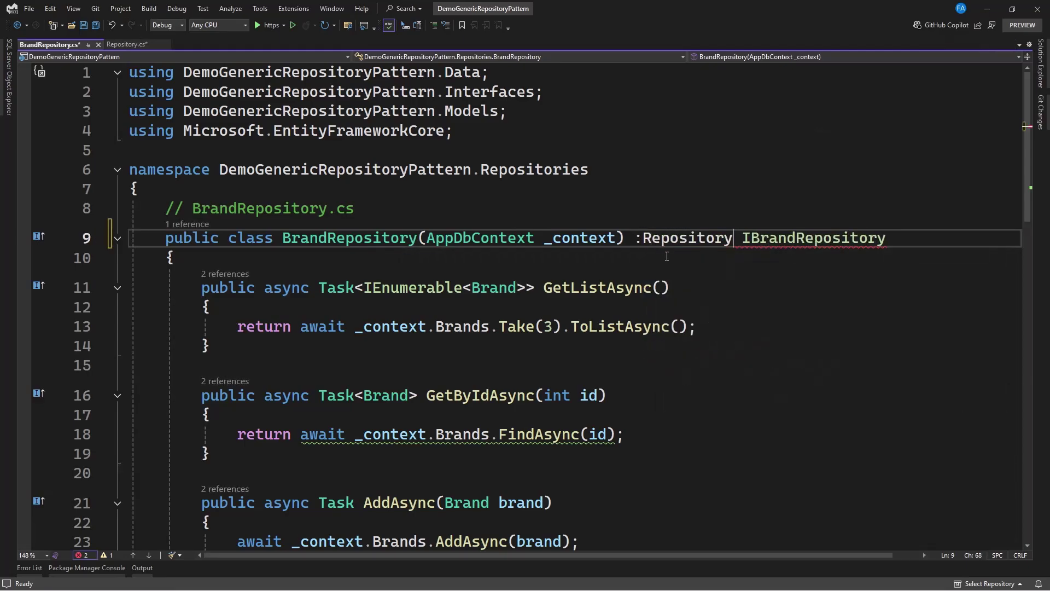
pyautogui.write('<B')
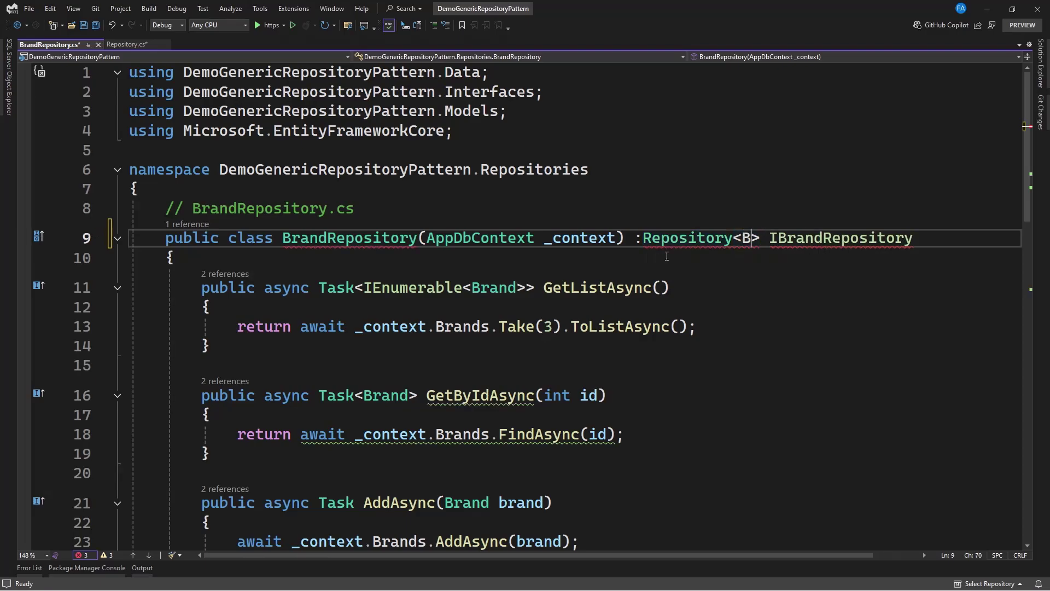
pyautogui.write('rand>')
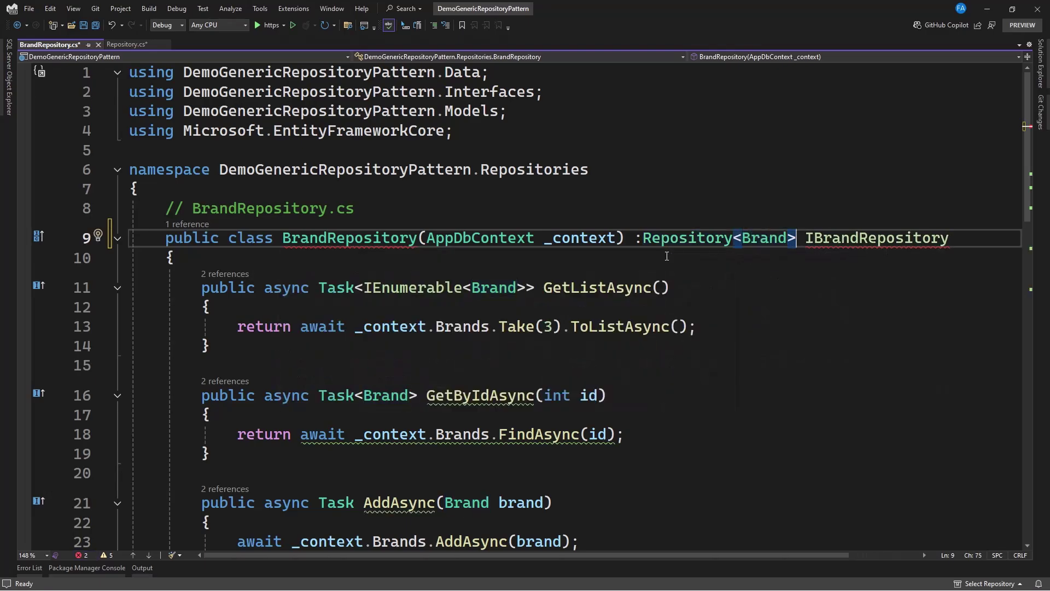
pyautogui.write('()')
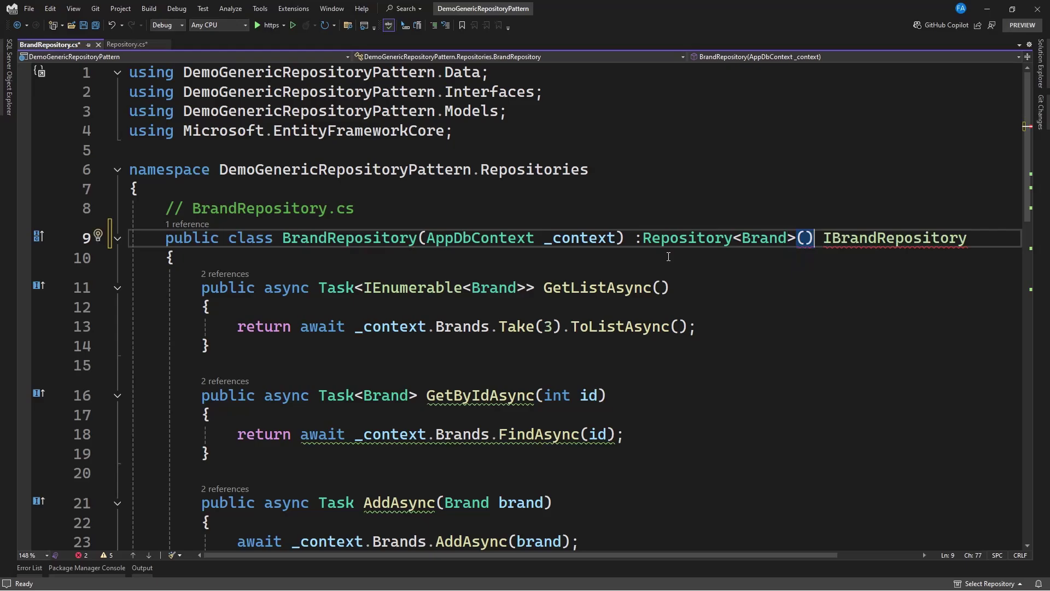
pyautogui.write(',')
pyautogui.click(614, 239)
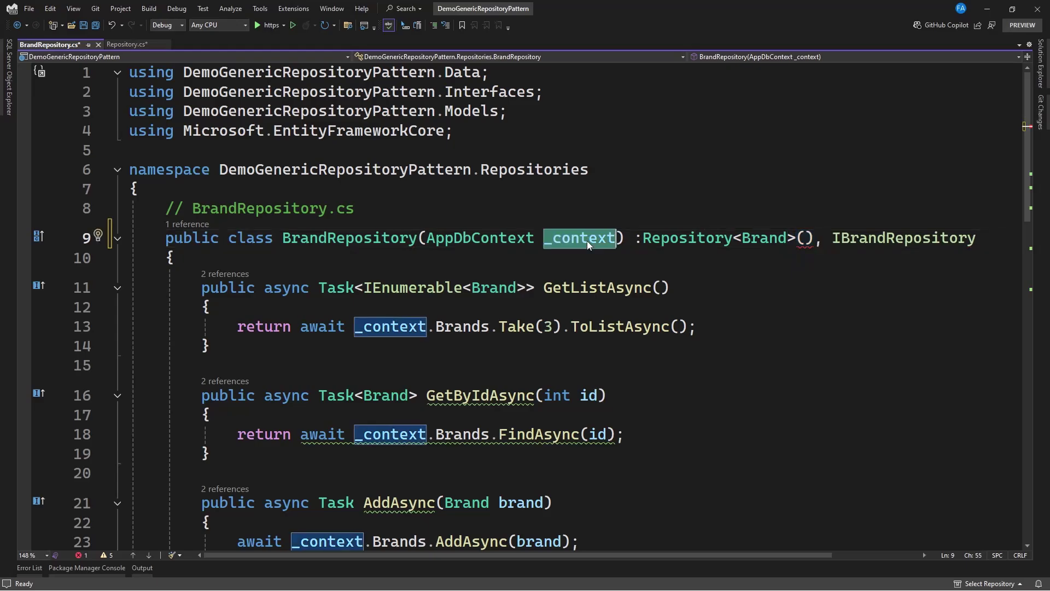
pyautogui.click(807, 238)
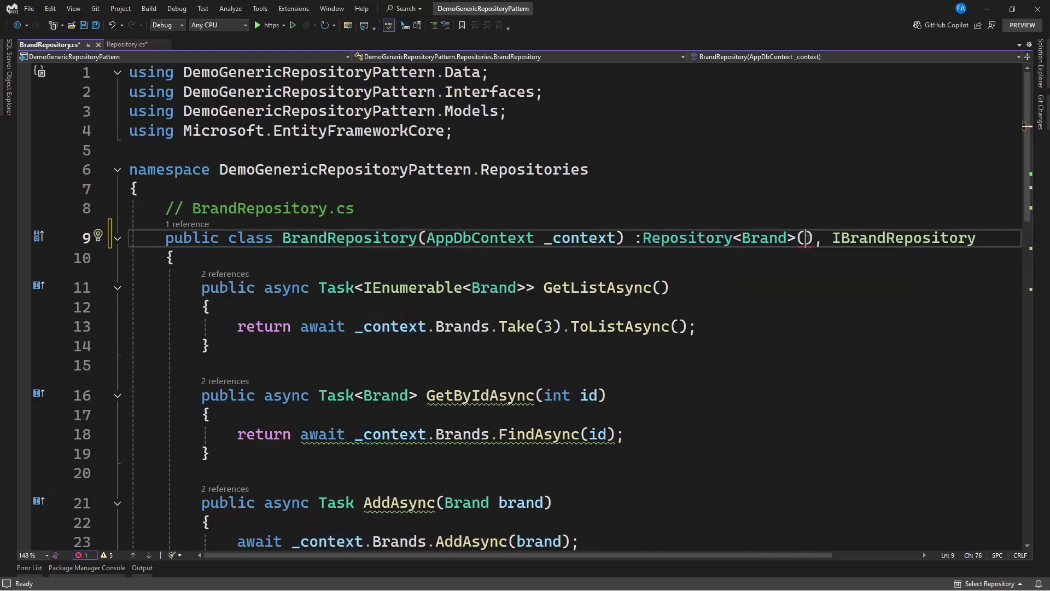
pyautogui.write('_context')
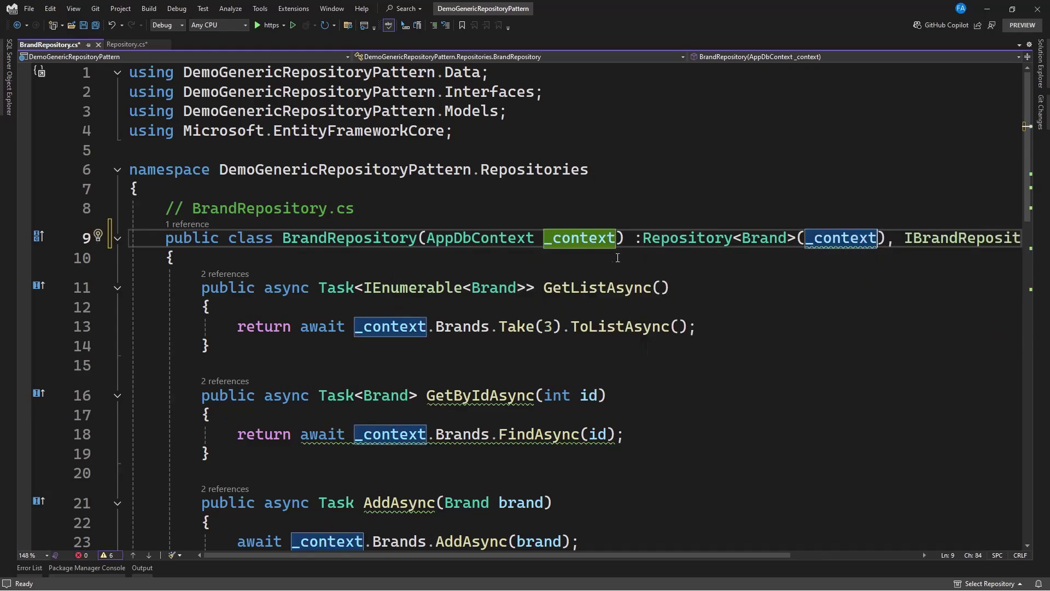
pyautogui.scroll(-2, 653, 305)
pyautogui.scroll(-1, 395, 279)
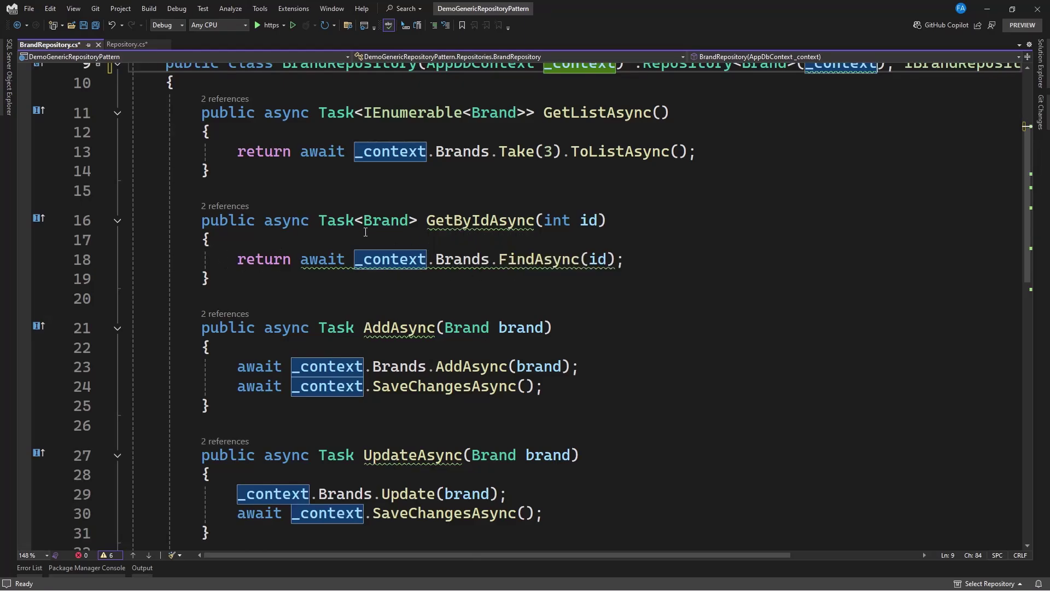
pyautogui.moveTo(169, 220)
pyautogui.mouseDown()
pyautogui.moveTo(314, 585)
pyautogui.moveTo(209, 528)
pyautogui.mouseUp()
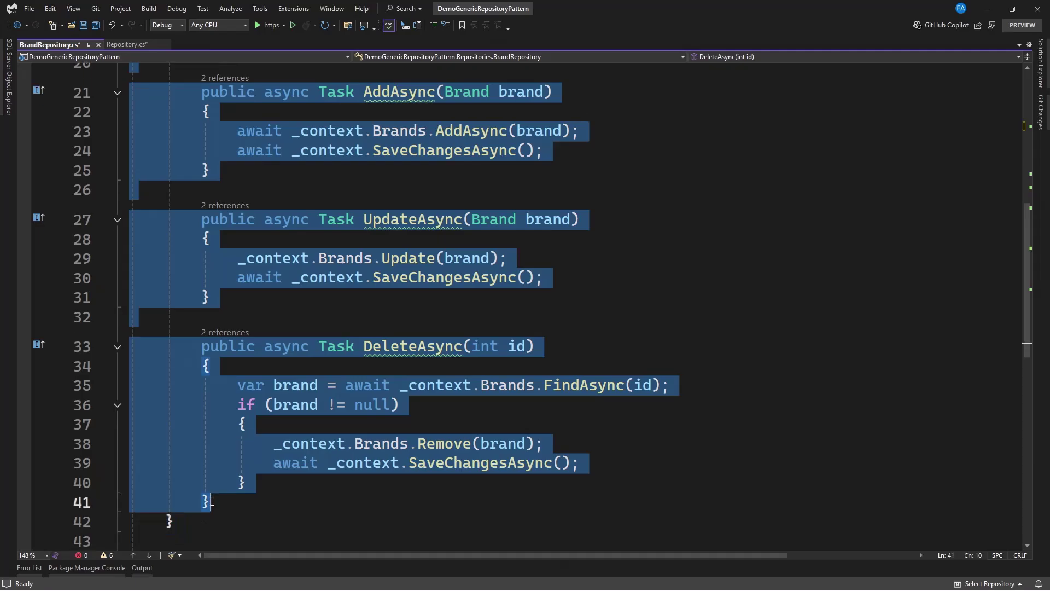
# Delete BrandRepository's GetById, Add, Update and Delete methods; GetListAsync now uses DbContext.
pyautogui.press('Delete')
pyautogui.scroll(3, 188, 276)
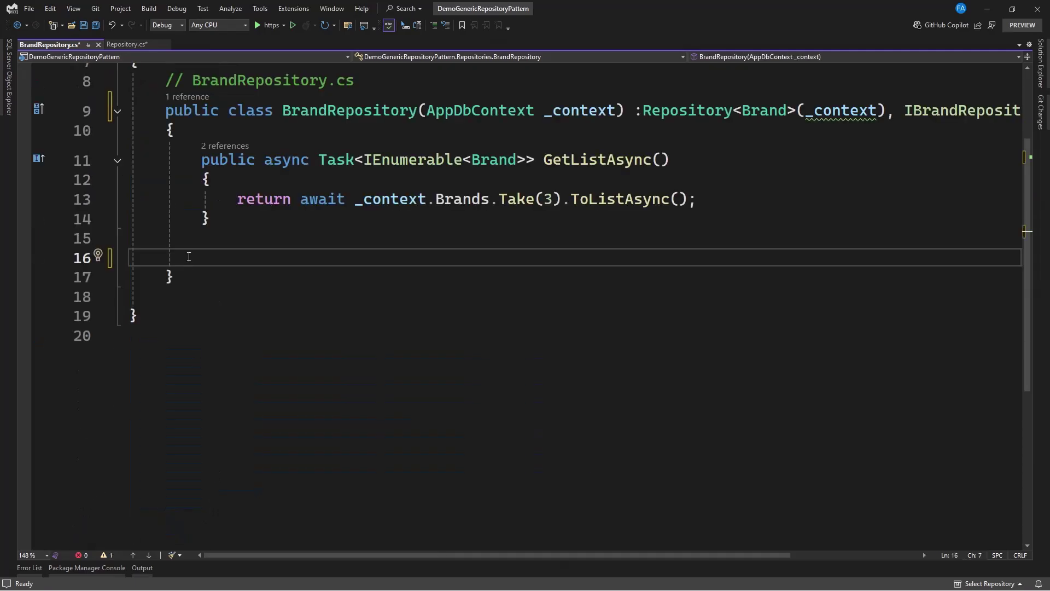
pyautogui.hotkey('shift', 'Up')
pyautogui.press('BackSpace')
pyautogui.press('BackSpace')
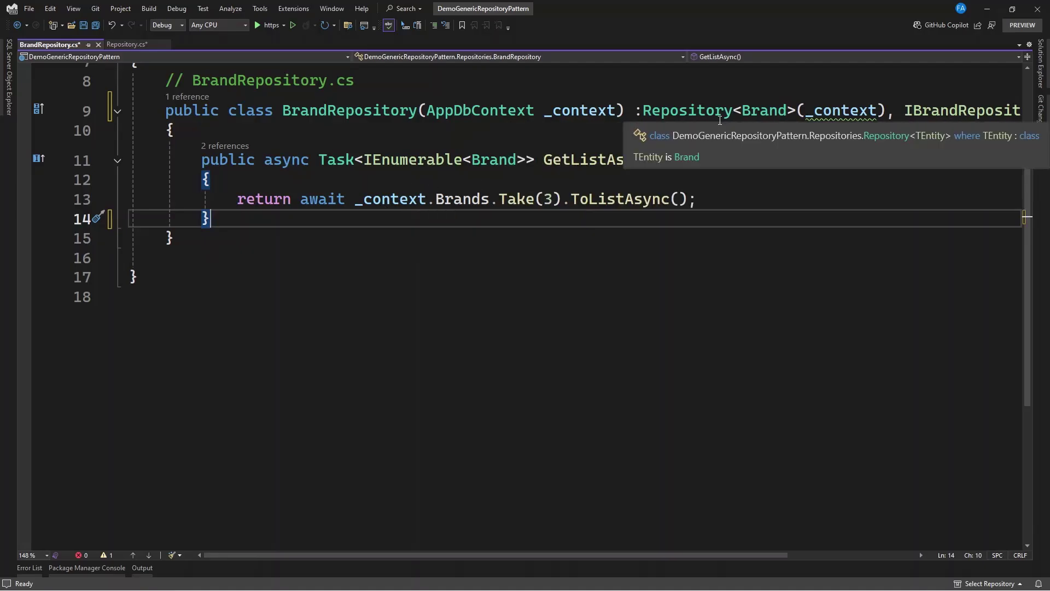
pyautogui.doubleClick(395, 201)
pyautogui.write('D')
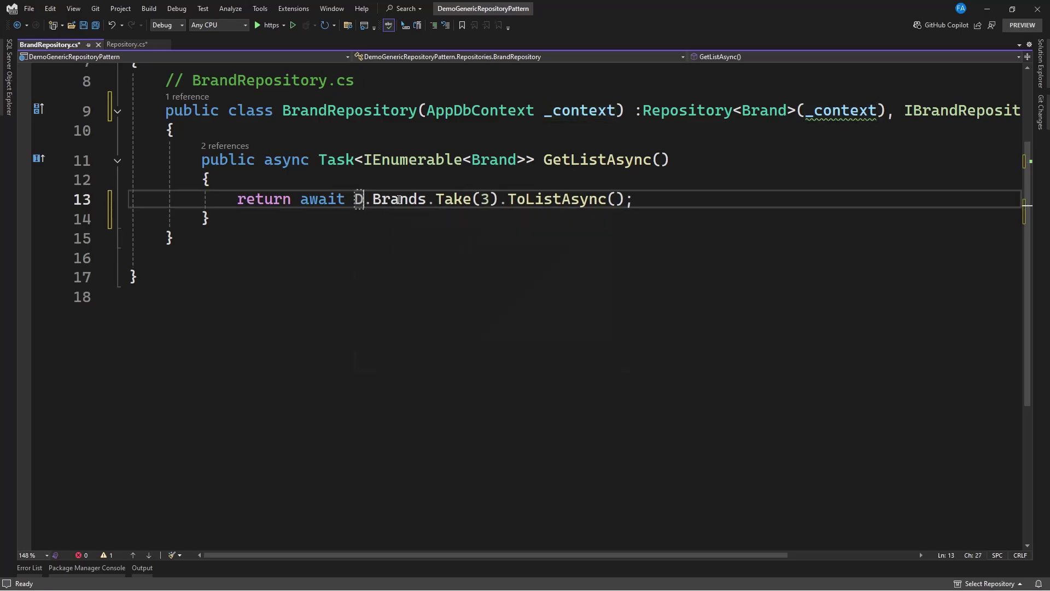
pyautogui.write('bcon')
pyautogui.press('Tab')
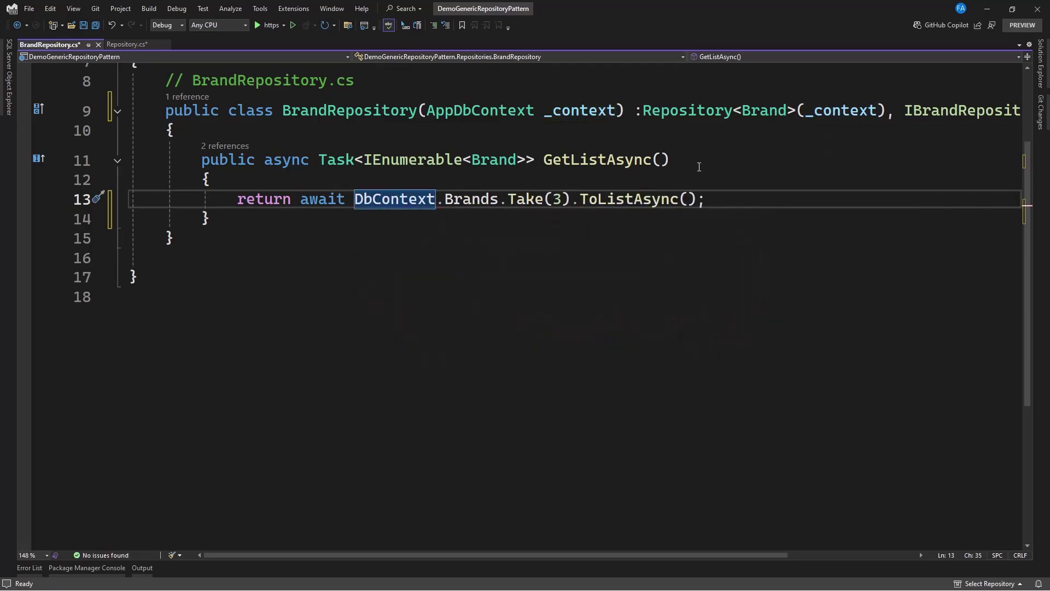
pyautogui.moveTo(394, 199)
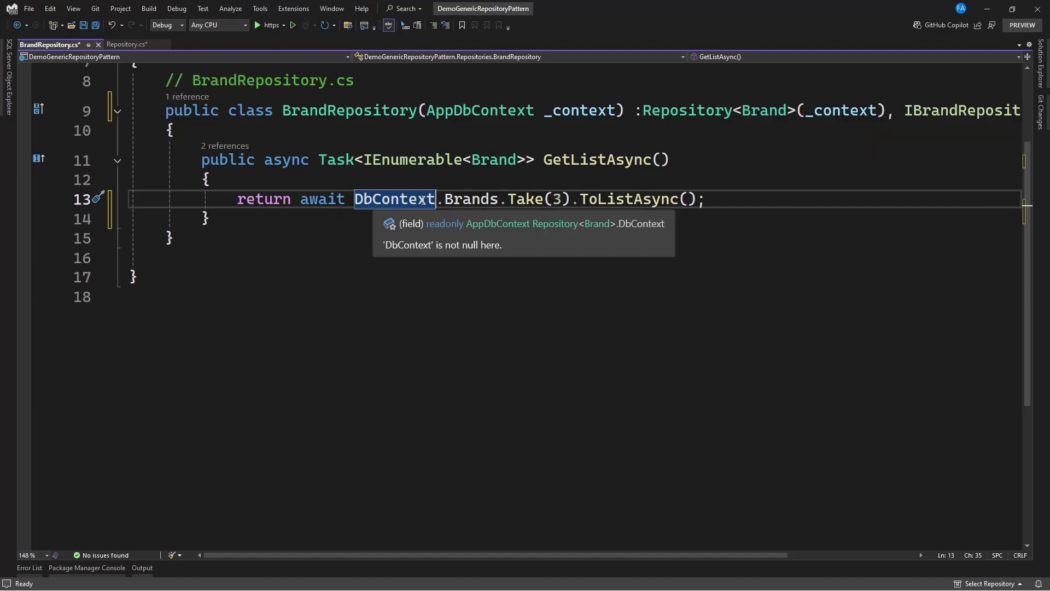
pyautogui.scroll(1, 281, 271)
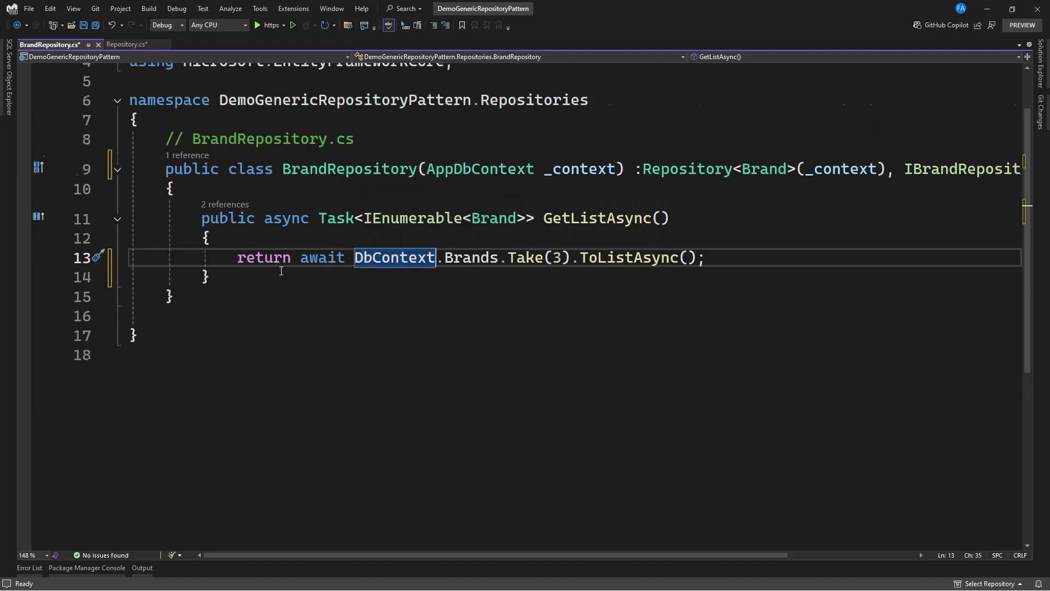
pyautogui.scroll(1, 281, 271)
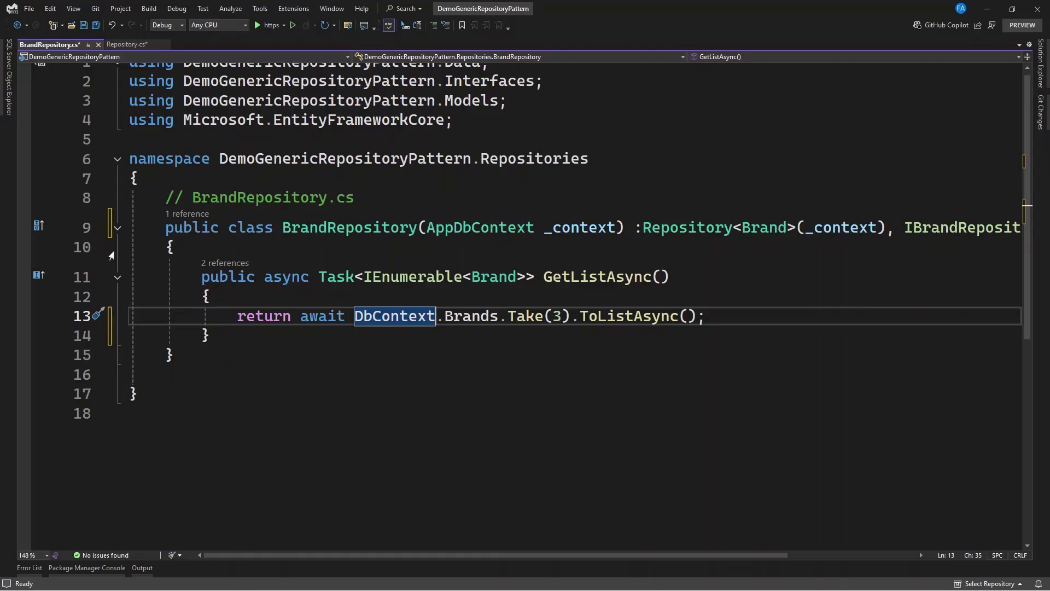
# Make CategoryRepository inherit the generic Repository<Category> base class.
pyautogui.click(1040, 64)
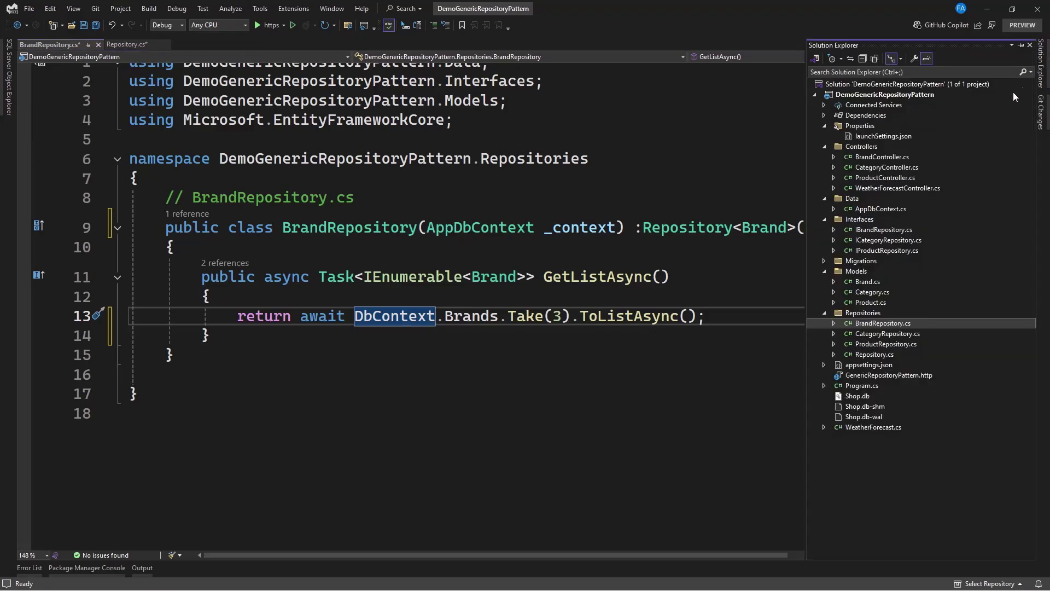
pyautogui.click(872, 334)
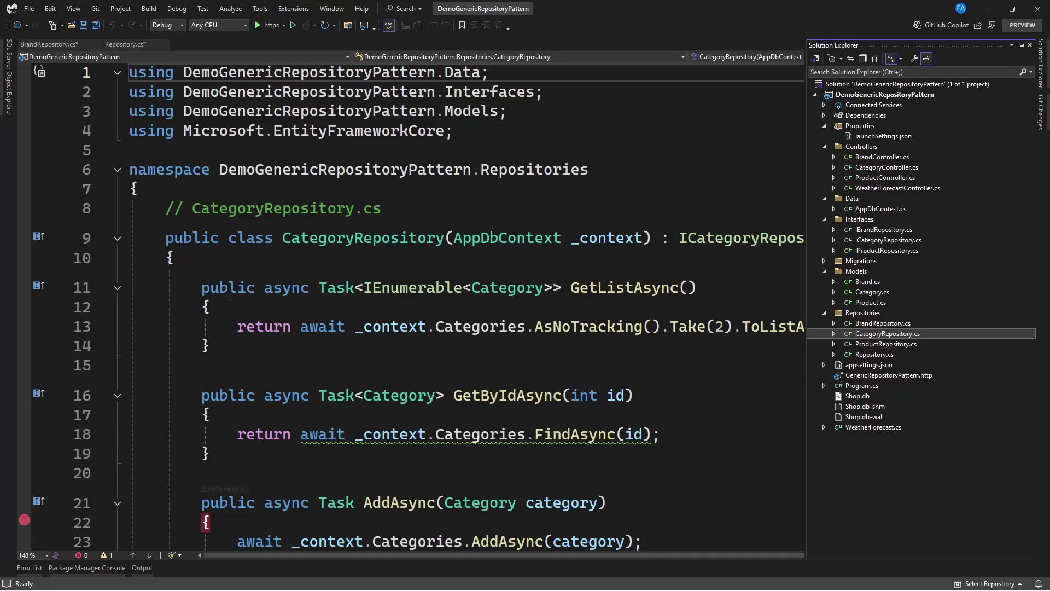
pyautogui.scroll(-2, 281, 308)
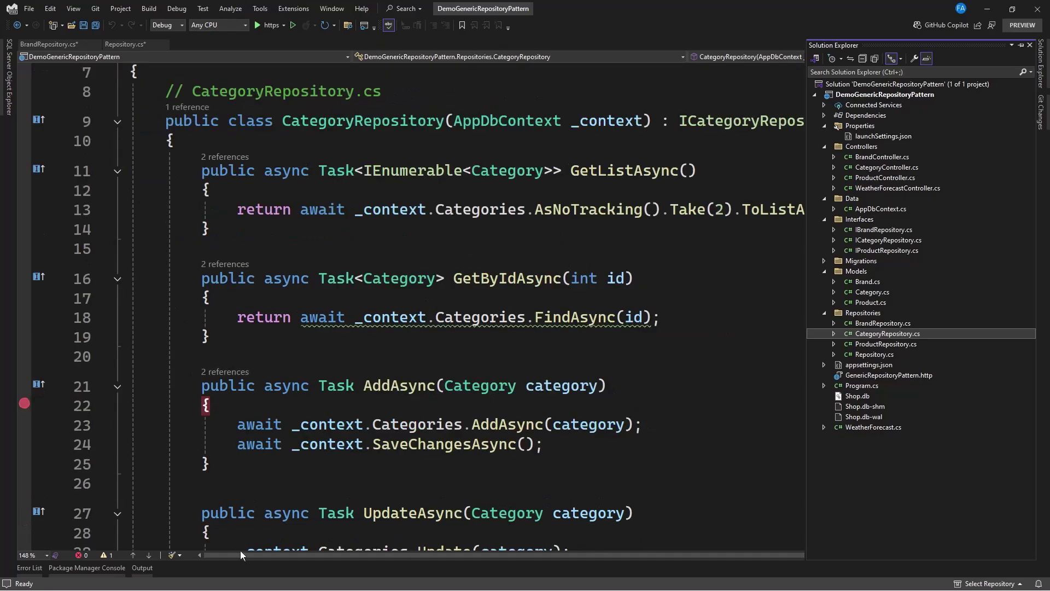
pyautogui.click(671, 121)
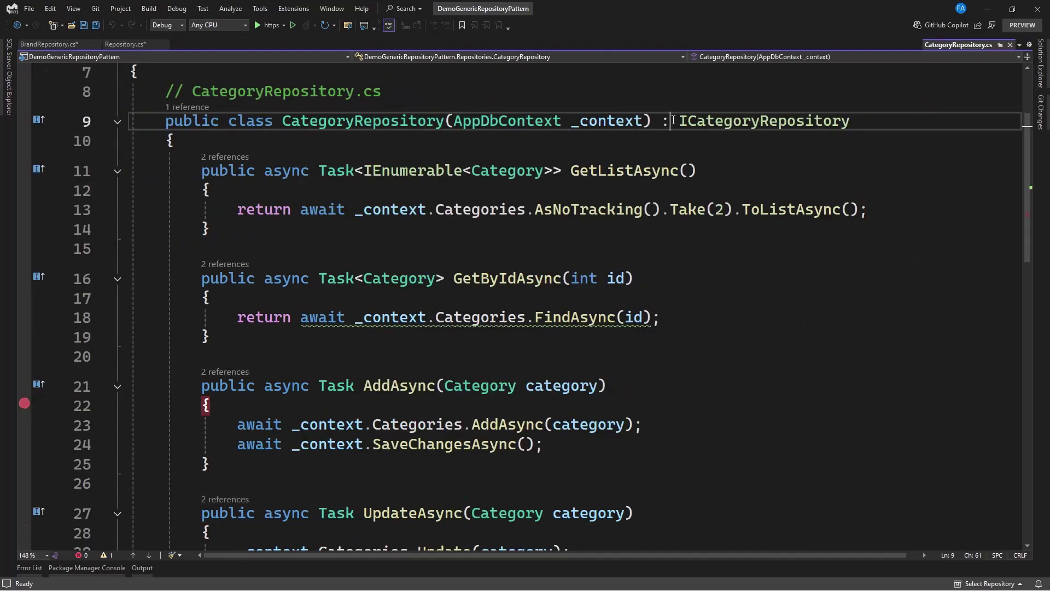
pyautogui.write('Repository')
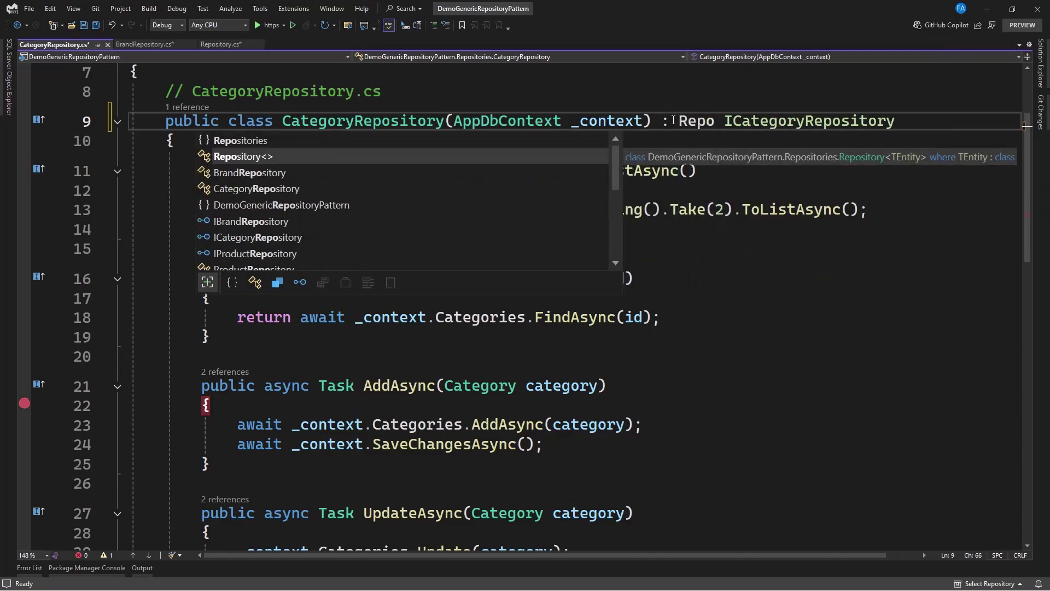
pyautogui.write('<>,')
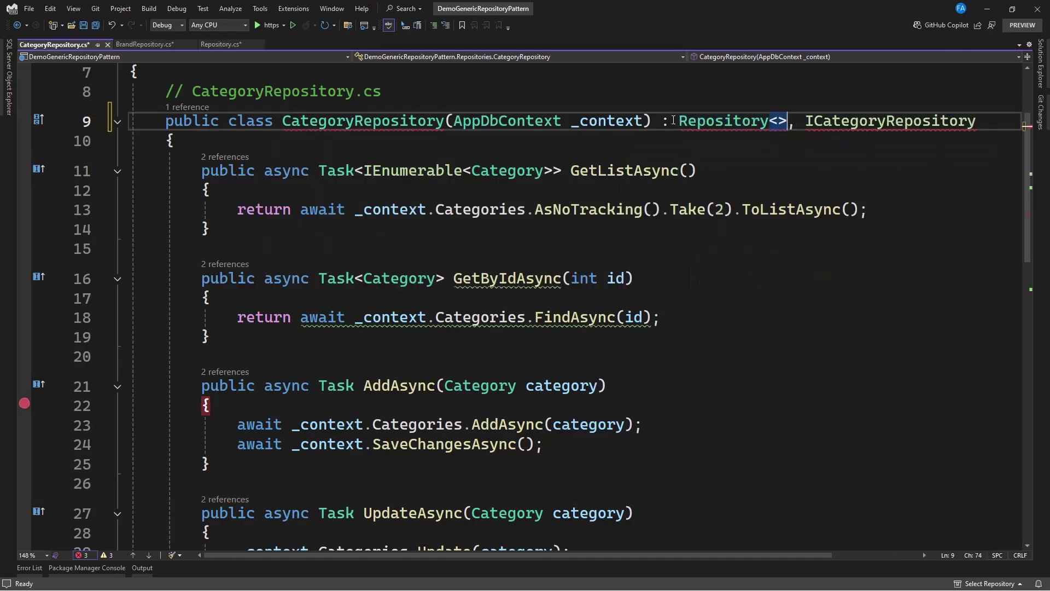
pyautogui.press('Left')
pyautogui.press('Left')
pyautogui.write('Cate')
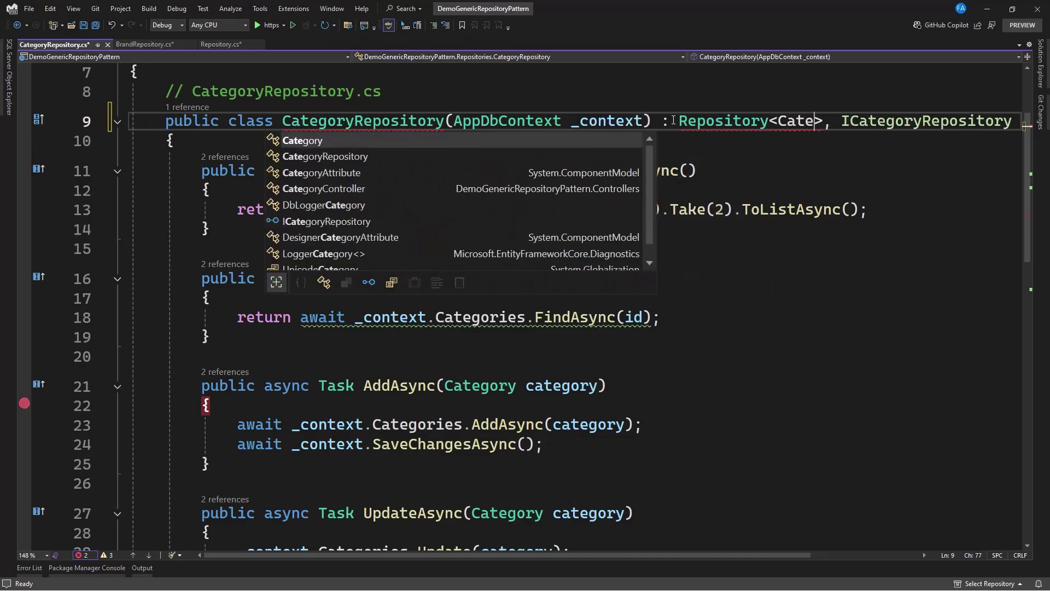
pyautogui.press('Tab')
pyautogui.press('Right')
pyautogui.write('(')
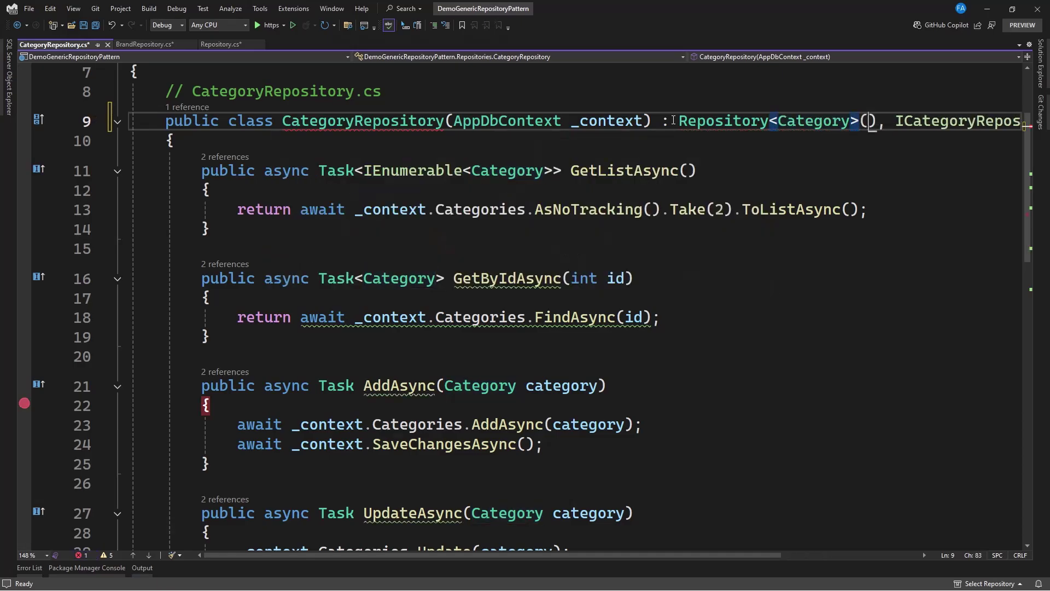
pyautogui.write('_con')
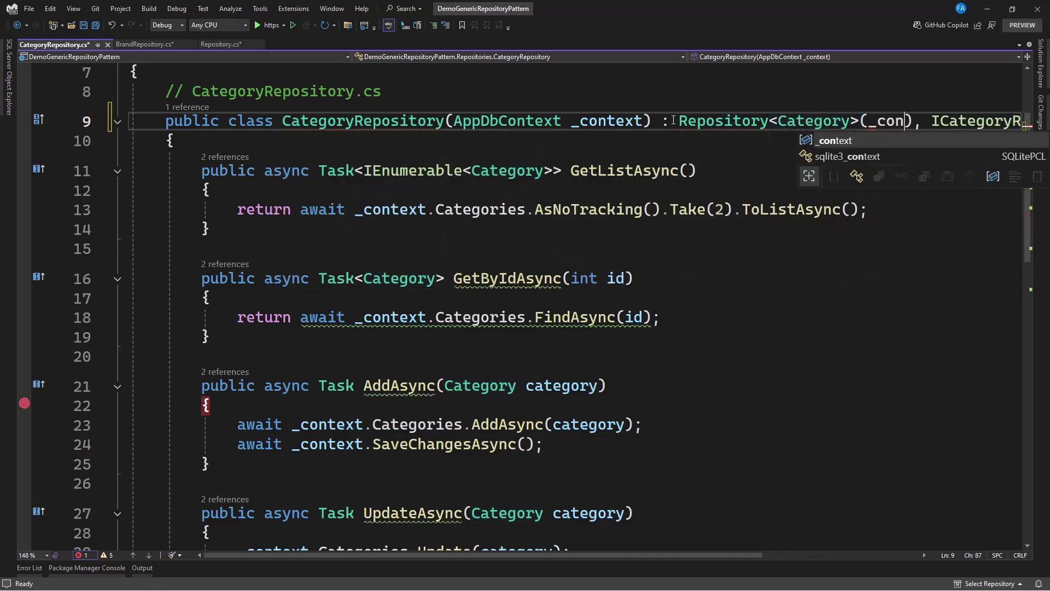
pyautogui.write('text')
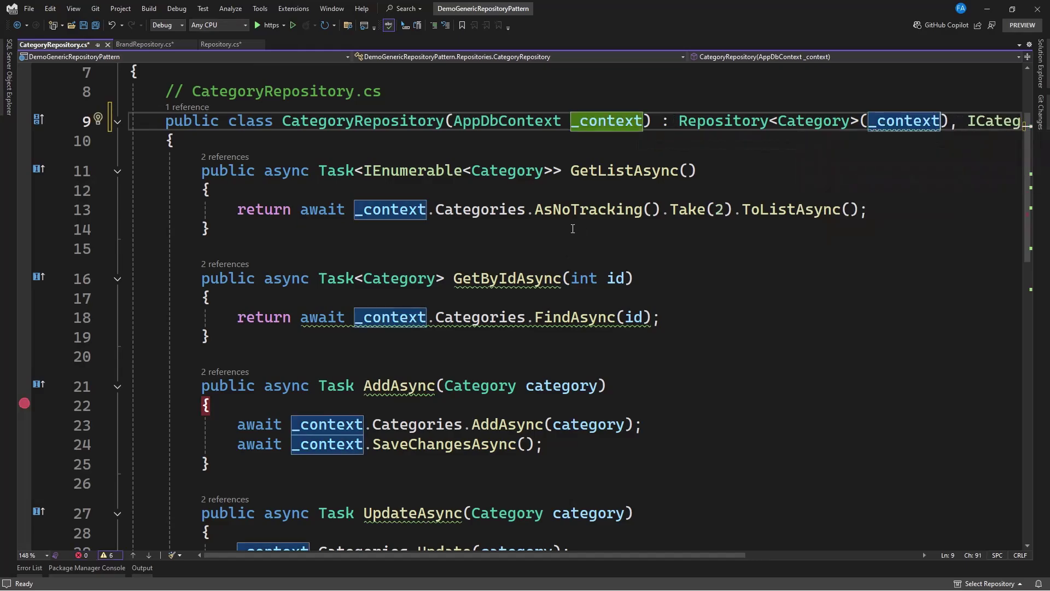
# Switch GetListAsync to DbContext and delete the other CRUD methods and blank lines.
pyautogui.doubleClick(395, 210)
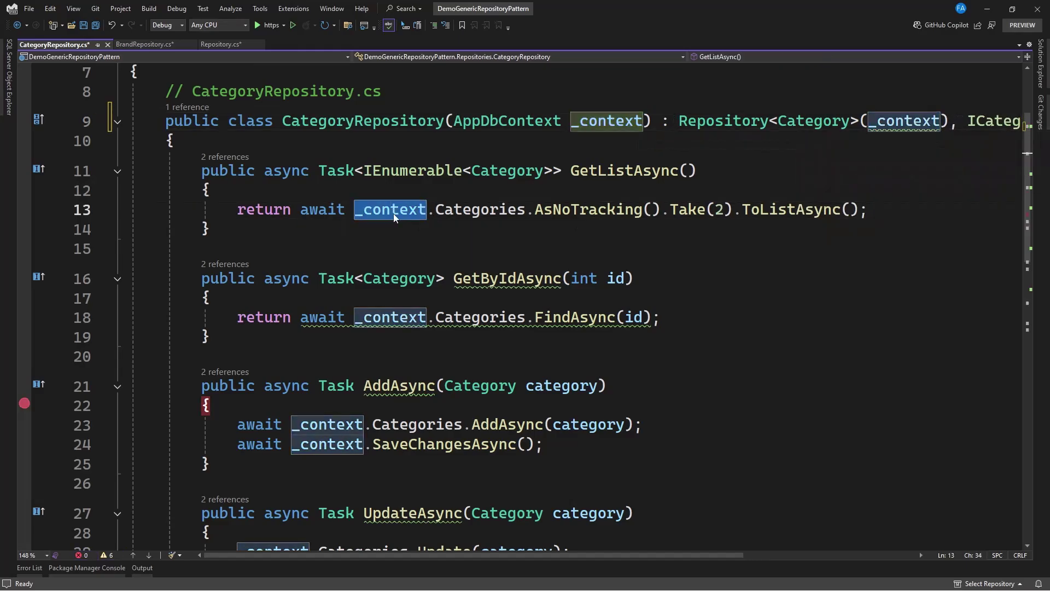
pyautogui.write('DbC')
pyautogui.press('Tab')
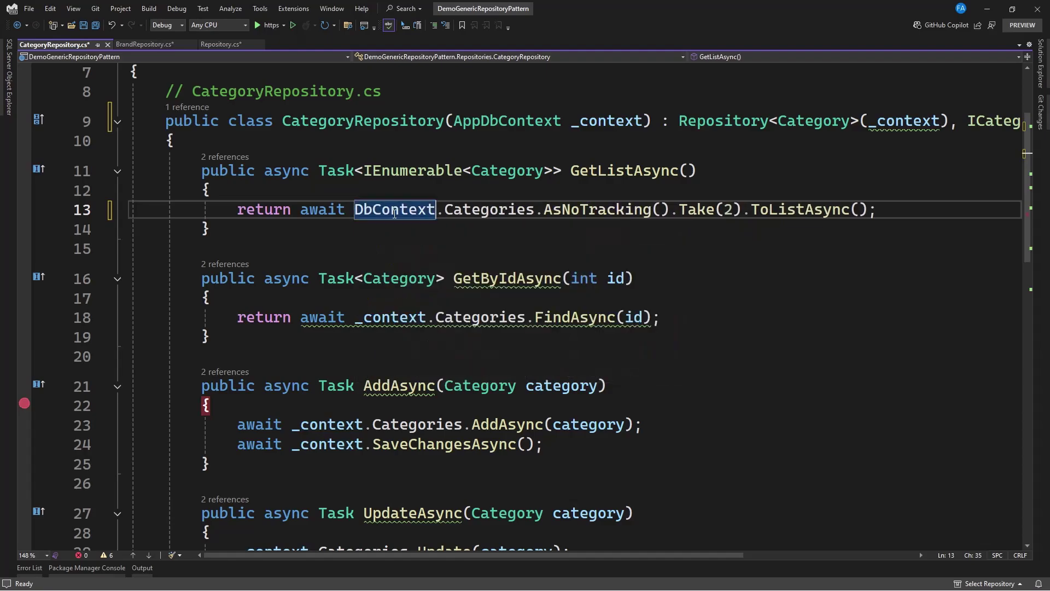
pyautogui.moveTo(191, 279); pyautogui.dragTo(280, 588)
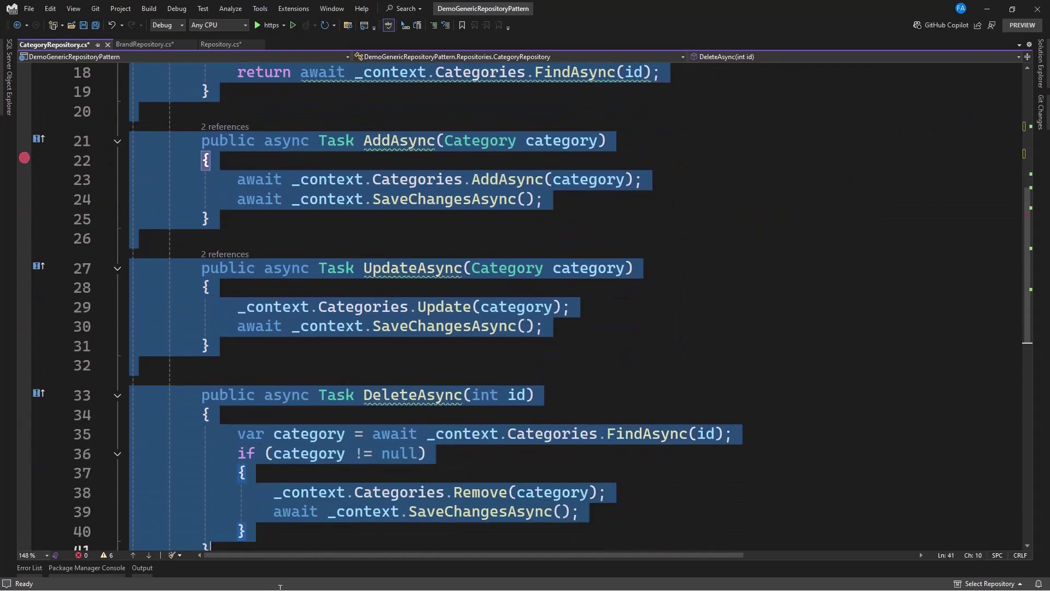
pyautogui.moveTo(280, 588); pyautogui.dragTo(224, 424)
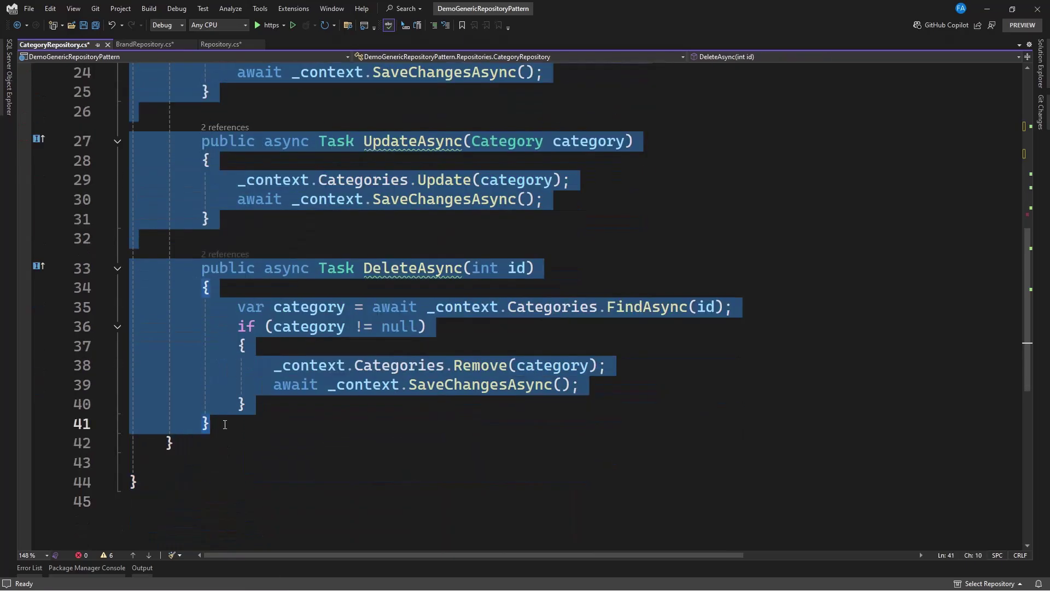
pyautogui.press('Delete')
pyautogui.scroll(4, 231, 400)
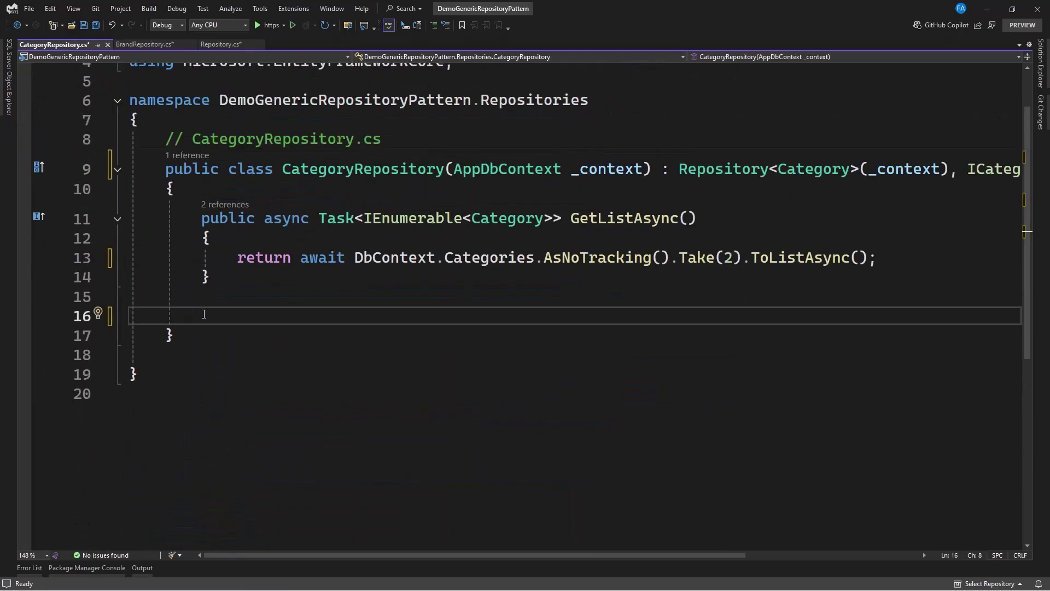
pyautogui.hotkey('shift', 'Up')
pyautogui.press('BackSpace')
pyautogui.press('BackSpace')
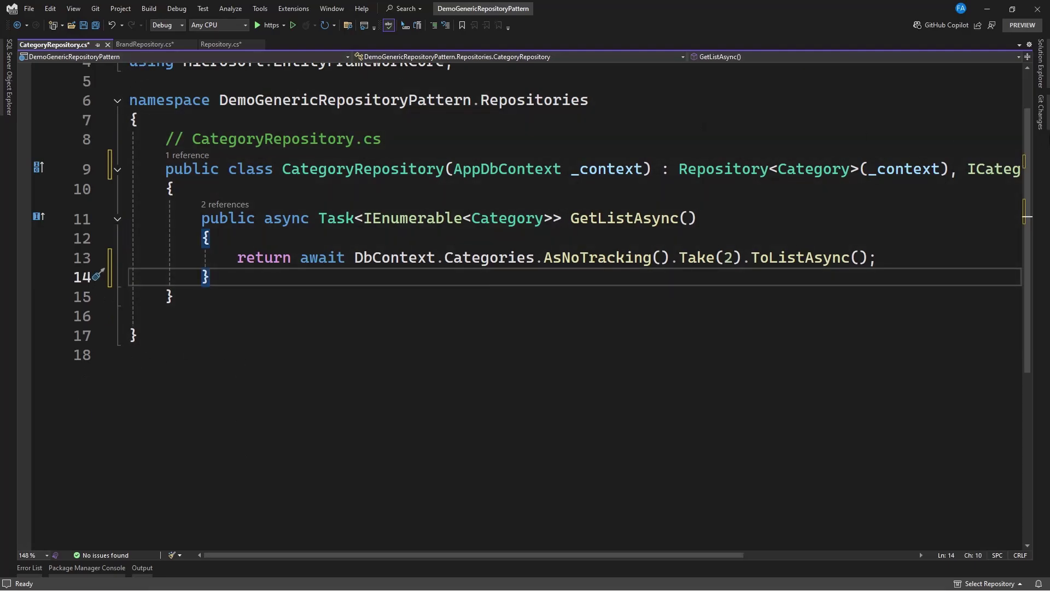
# Add Repository<Product>(_context) before IProductRepository in ProductRepository's declaration.
pyautogui.click(1040, 66)
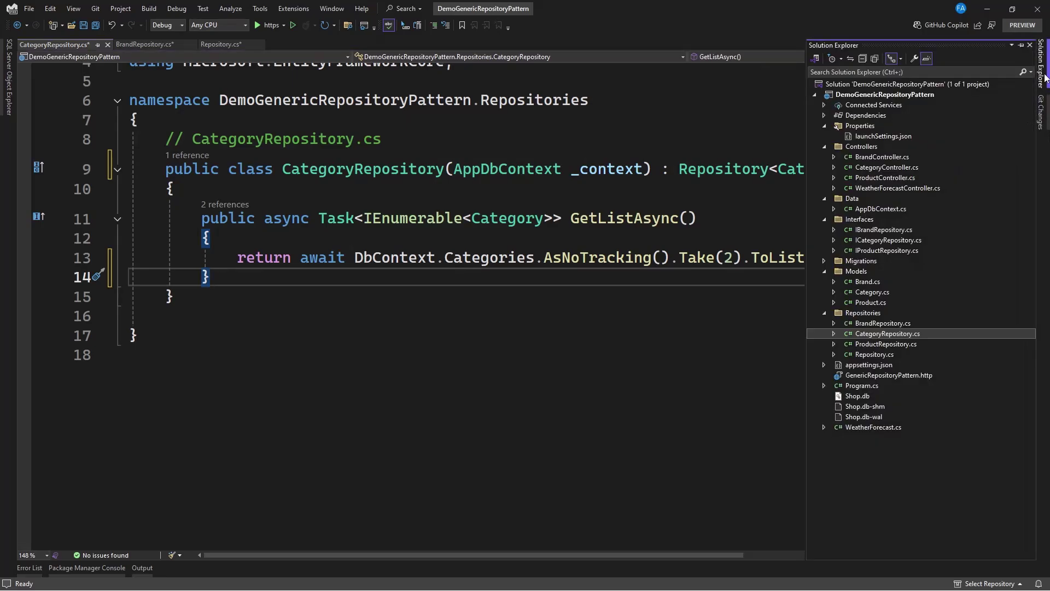
pyautogui.click(870, 343)
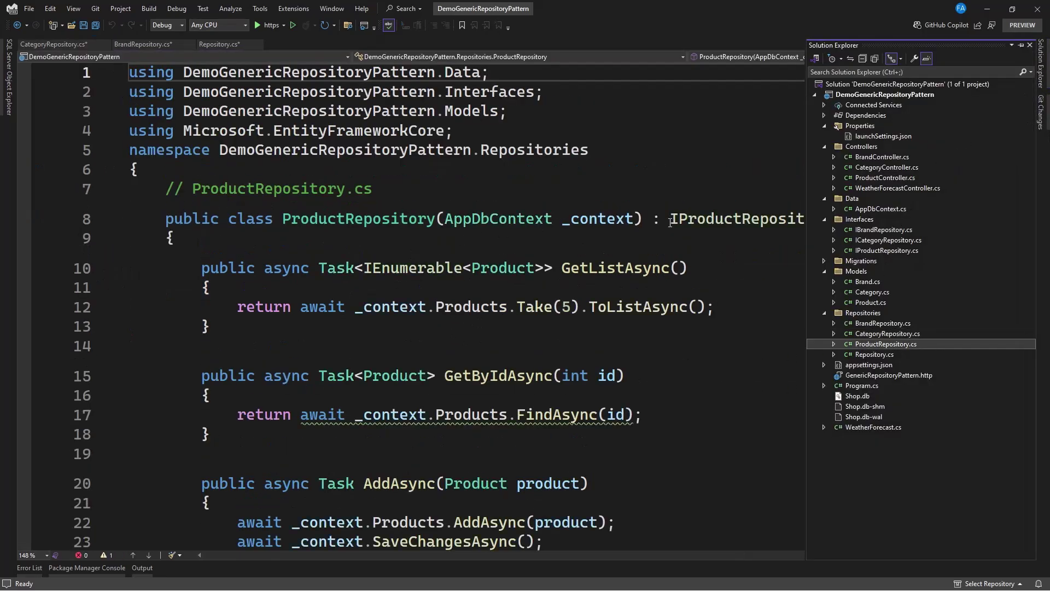
pyautogui.click(671, 220)
pyautogui.write('Reposi')
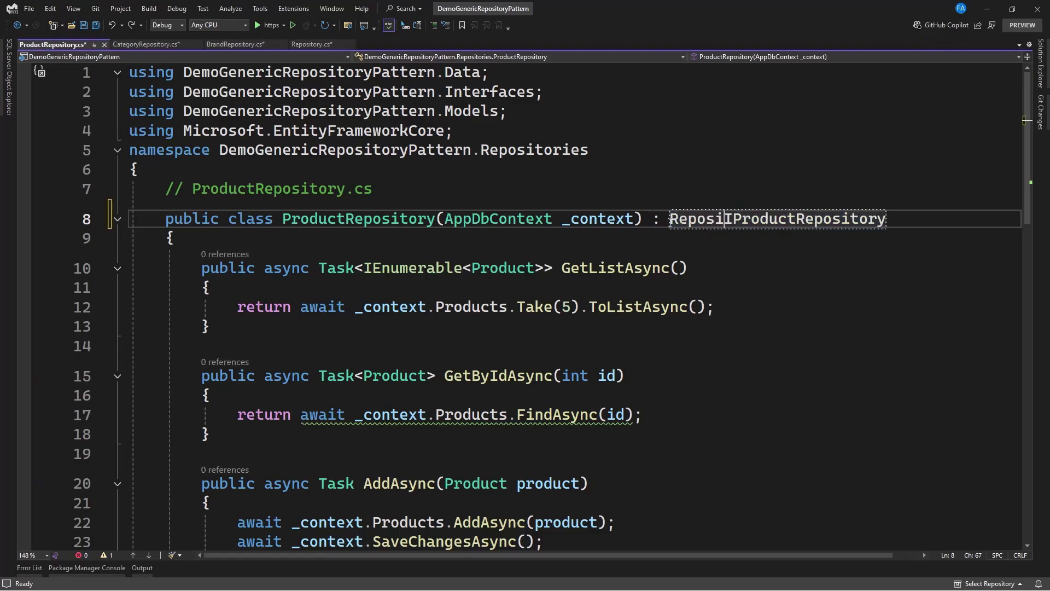
pyautogui.write('tory<Product>(_contex')
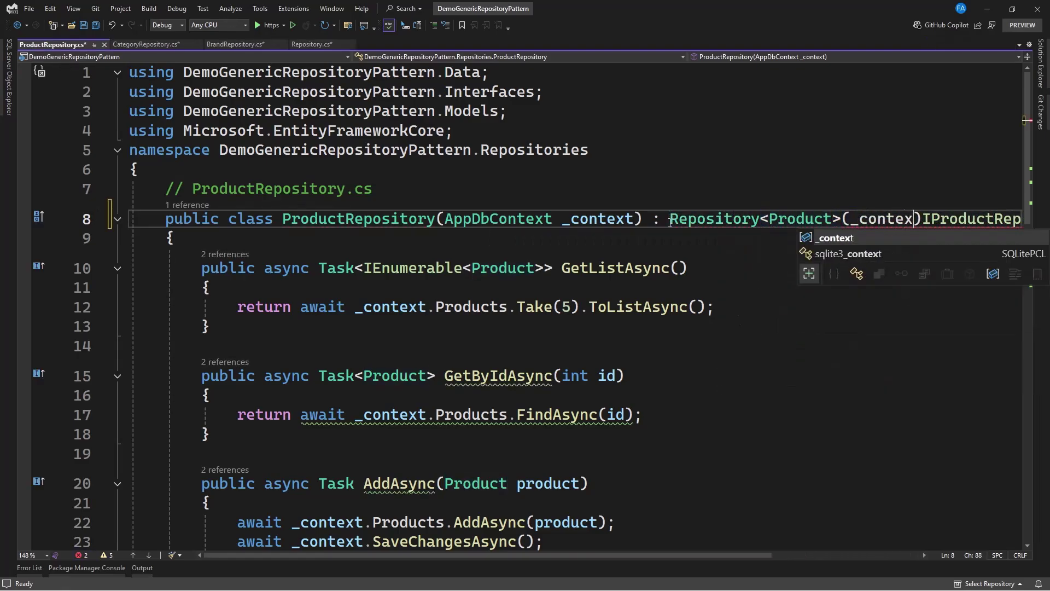
pyautogui.write('t),')
pyautogui.scroll(-1, 242, 368)
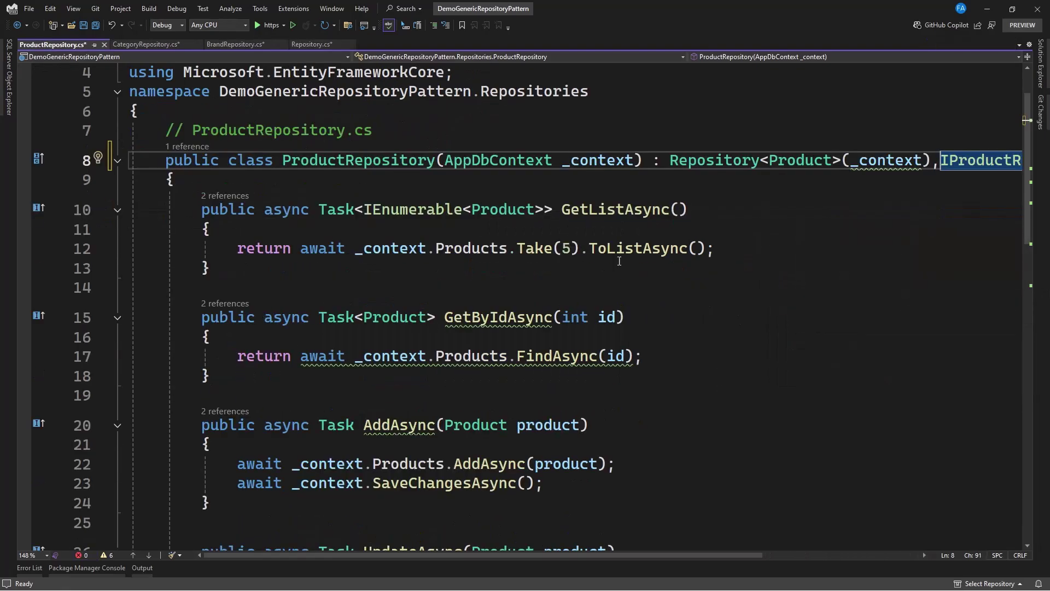
# Switch GetListAsync to DbContext, delete the other CRUD methods, and save all files.
pyautogui.doubleClick(410, 248)
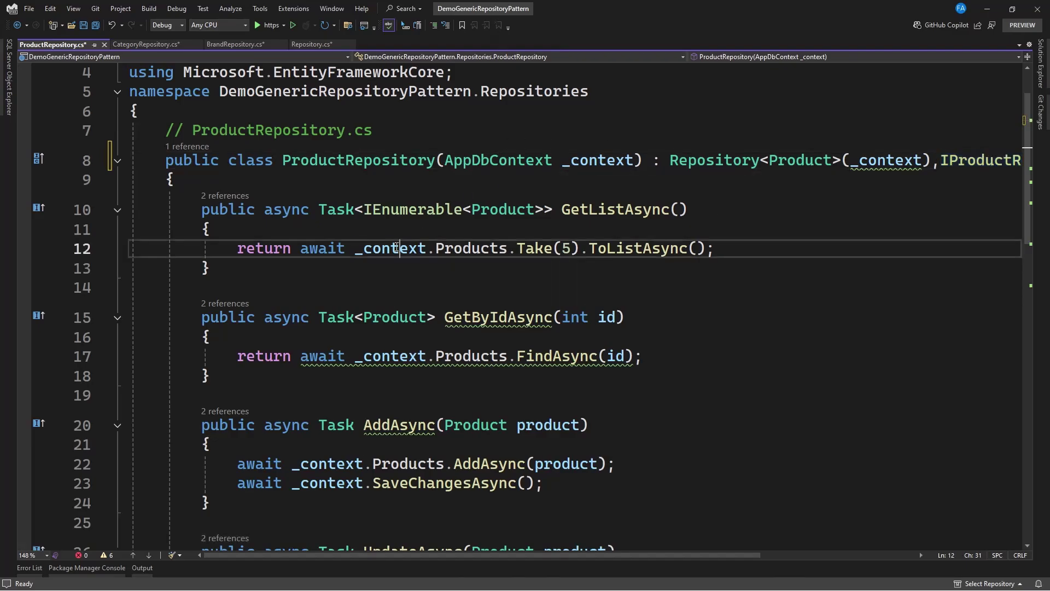
pyautogui.write('Db')
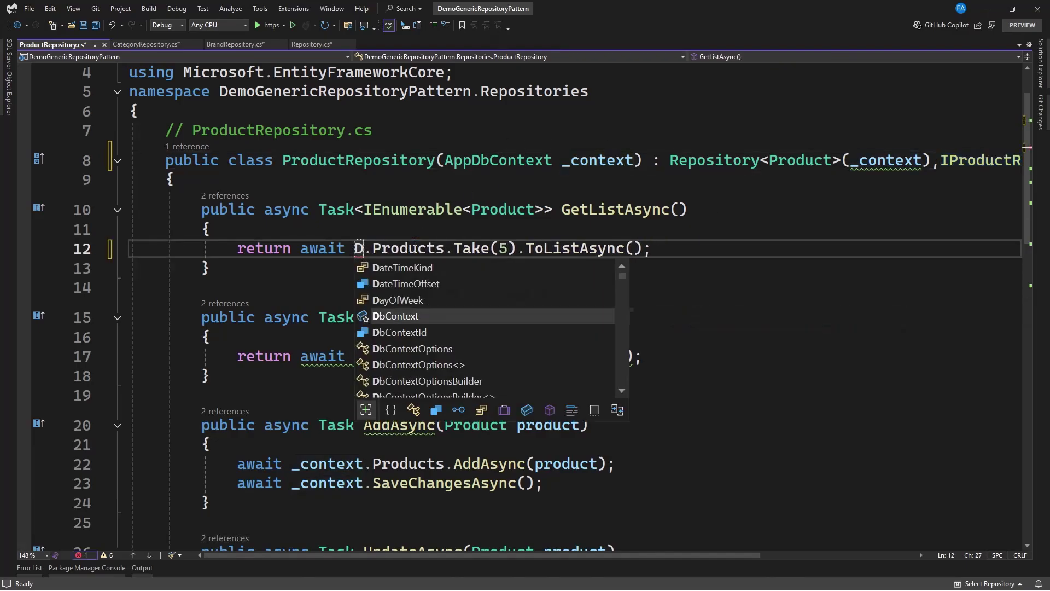
pyautogui.press('Tab')
pyautogui.scroll(-3, 260, 304)
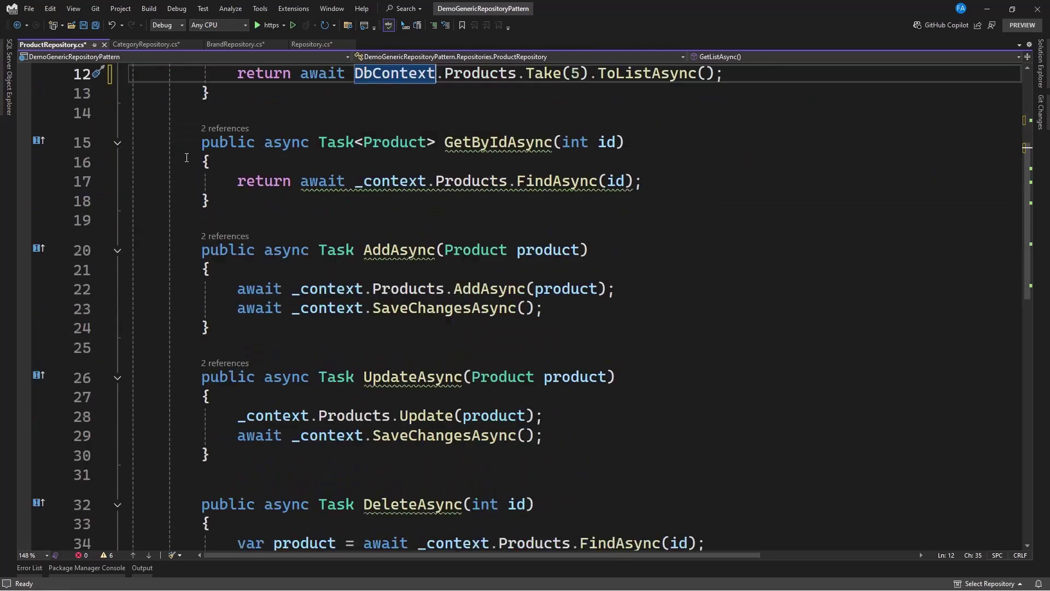
pyautogui.moveTo(192, 141); pyautogui.dragTo(209, 503)
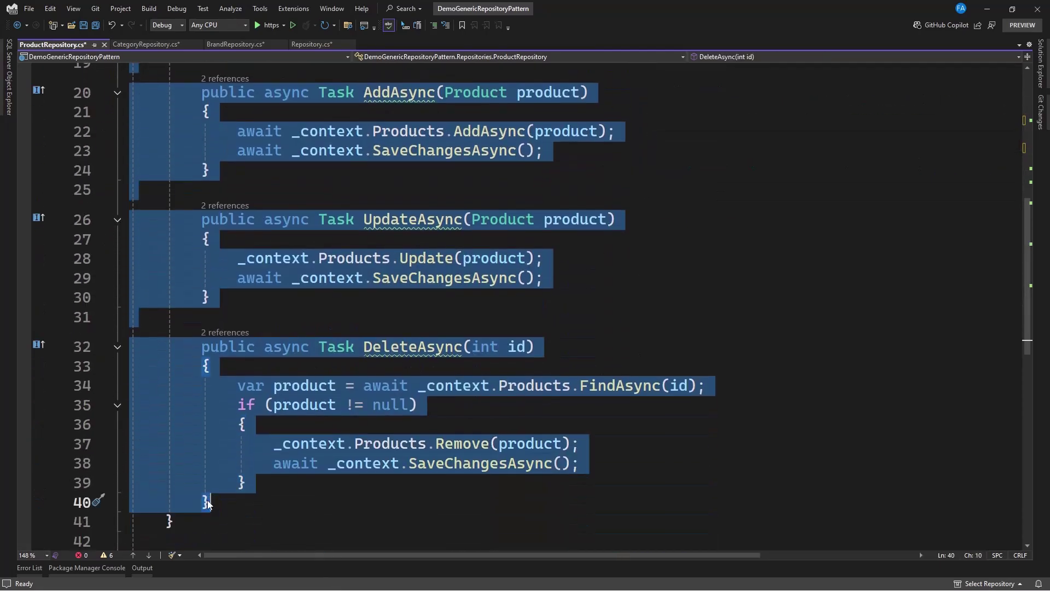
pyautogui.press('BackSpace')
pyautogui.press('BackSpace')
pyautogui.press('BackSpace')
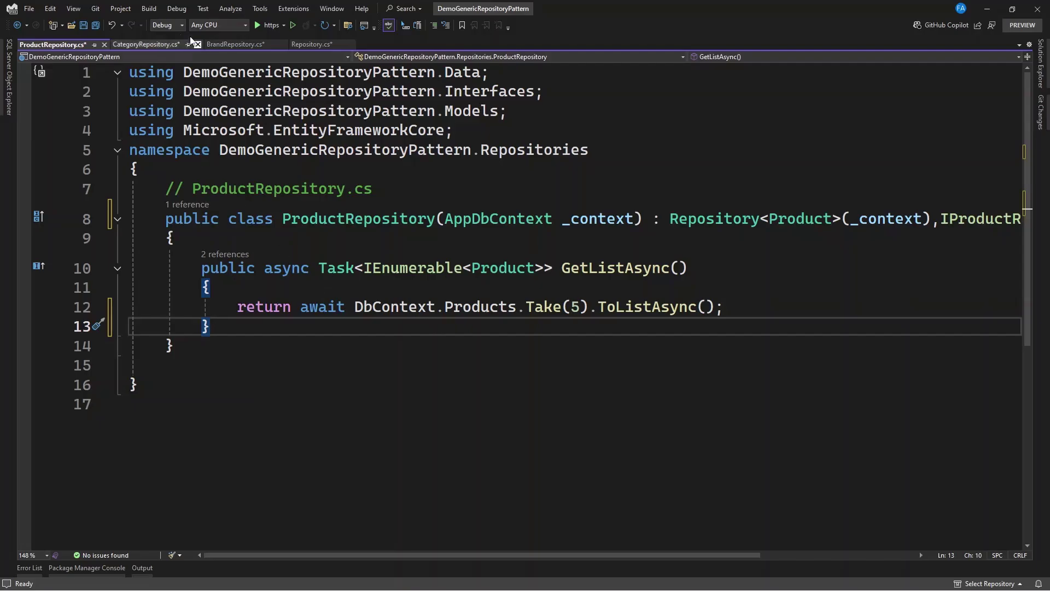
pyautogui.click(93, 25)
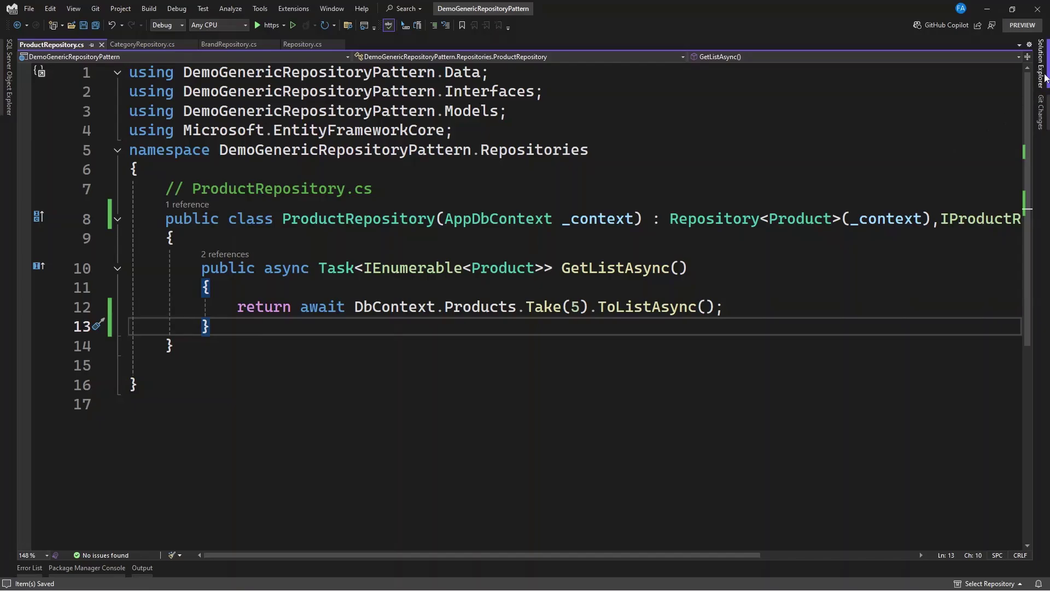
# Review the brand and IProductRepository interface files.
pyautogui.click(1041, 65)
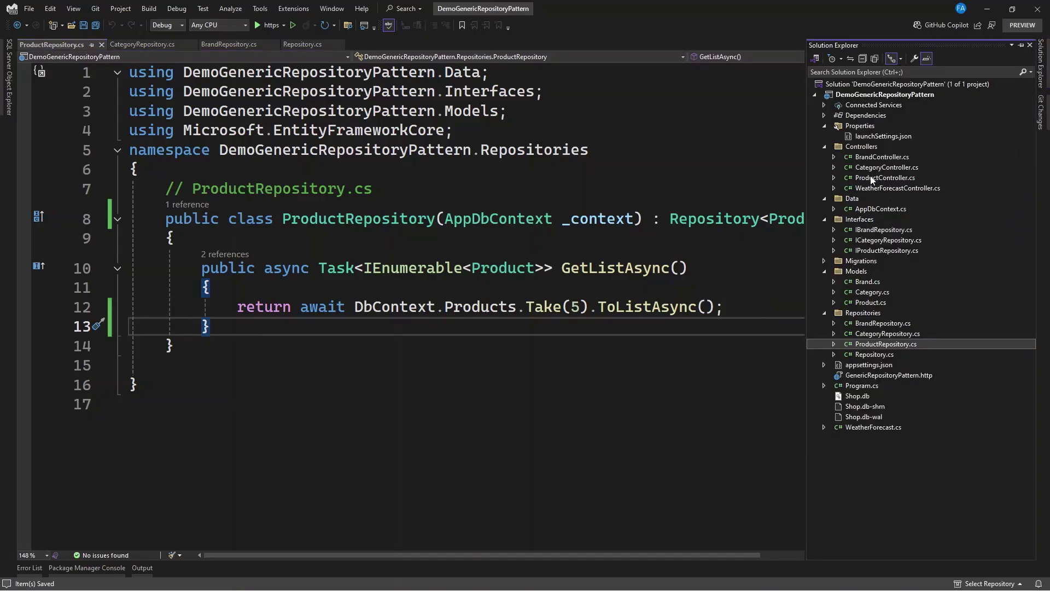
pyautogui.click(868, 229)
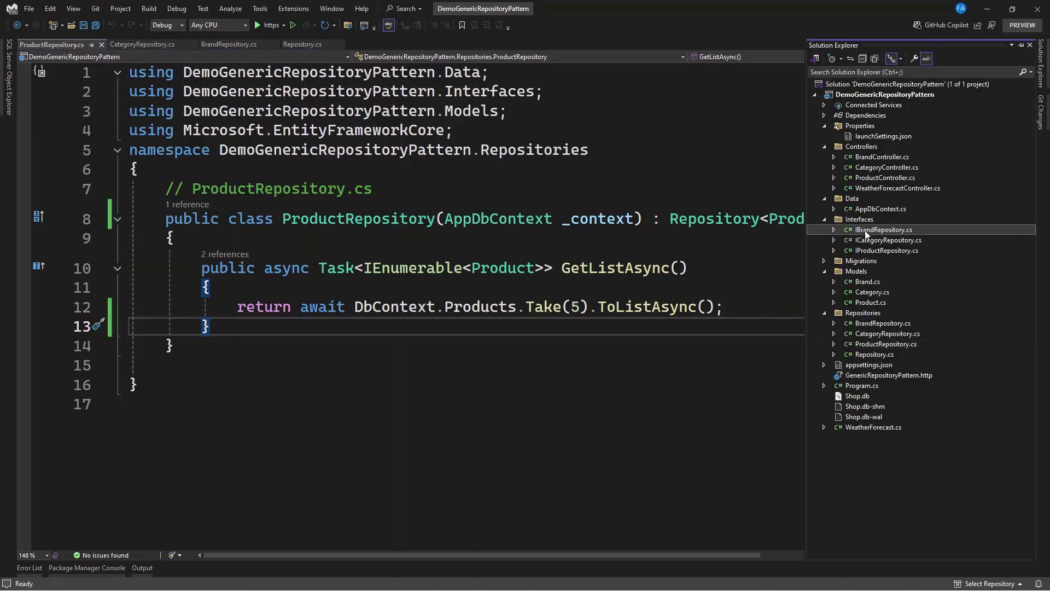
pyautogui.click(865, 241)
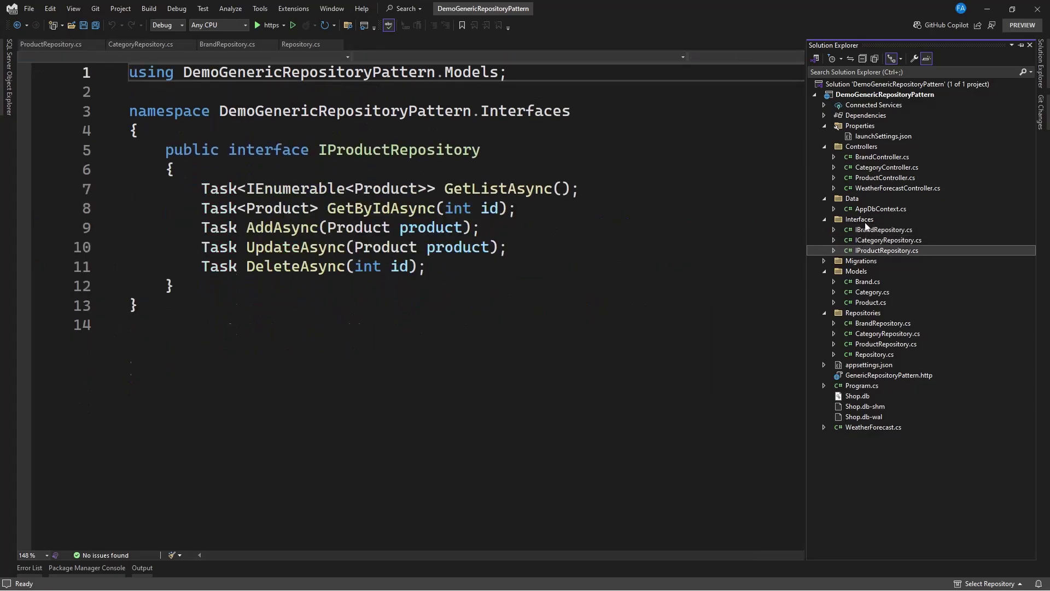
# Inspect the IProductRepository registration on Program.cs line 15, then open the project file.
pyautogui.click(862, 386)
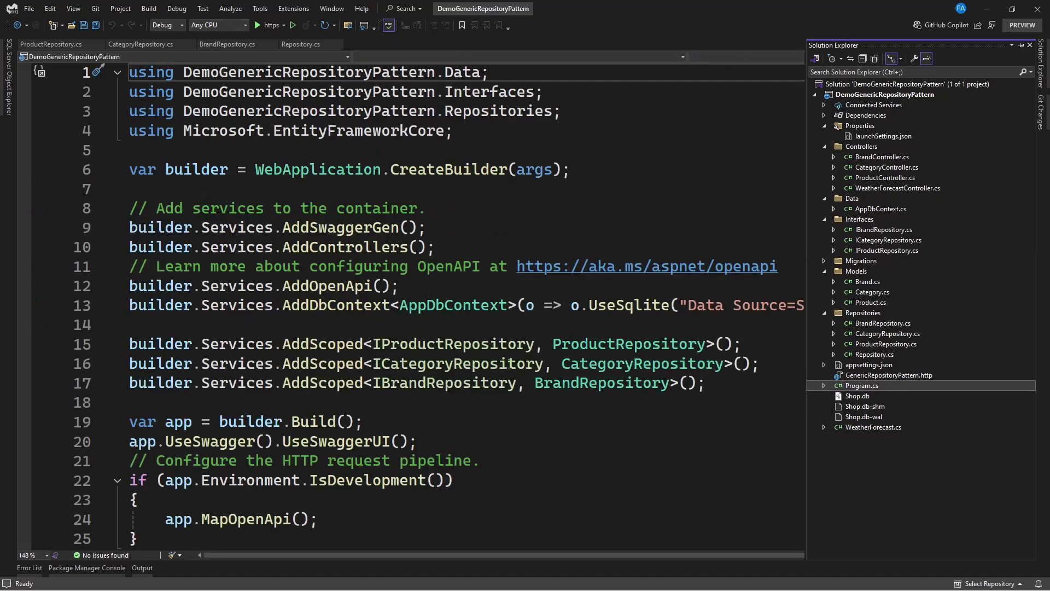
pyautogui.click(485, 345)
pyautogui.doubleClick(444, 345)
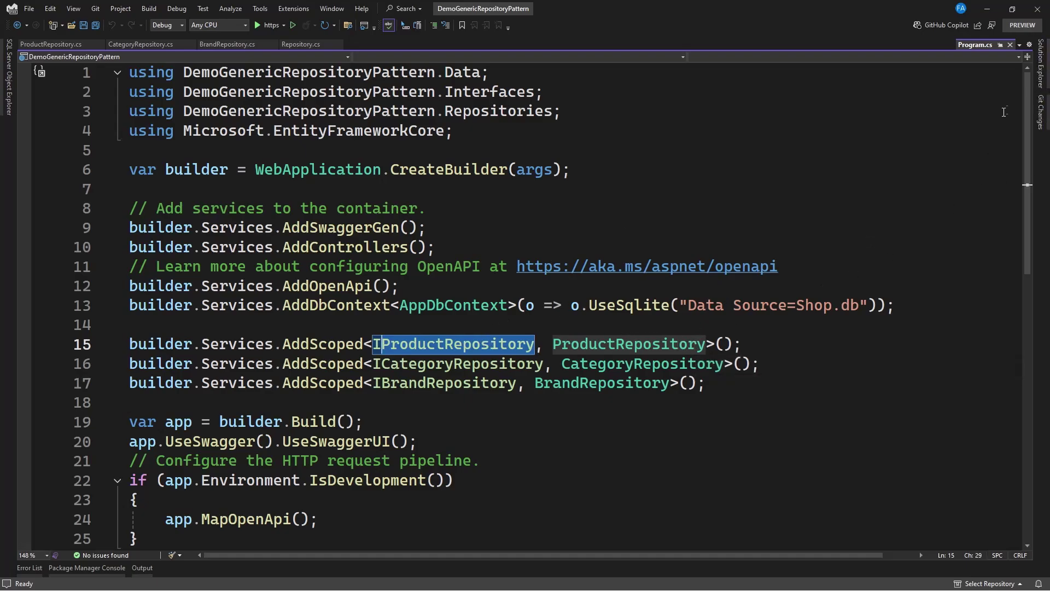
pyautogui.click(1040, 81)
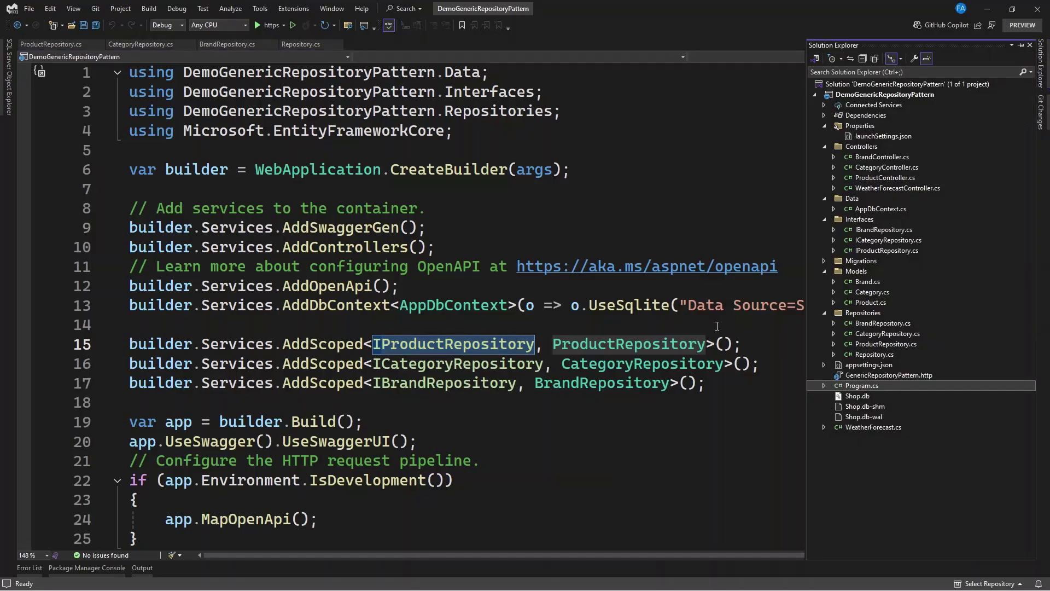
pyautogui.doubleClick(867, 98)
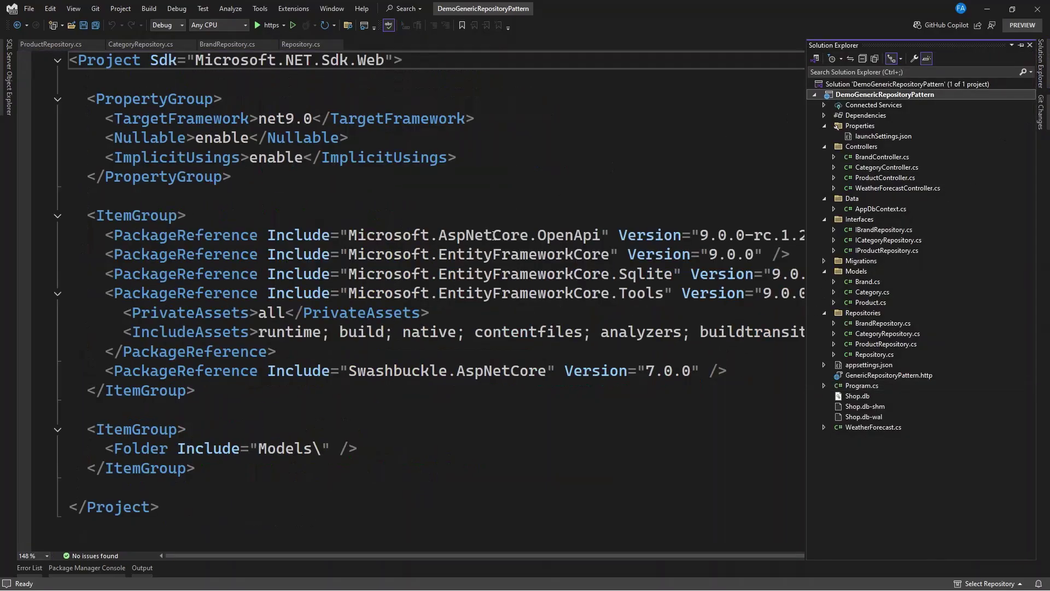
# Check the EntityFrameworkCore, Tools and Swashbuckle.AspNetCore references, then reopen Program.cs.
pyautogui.moveTo(476, 257); pyautogui.dragTo(607, 256)
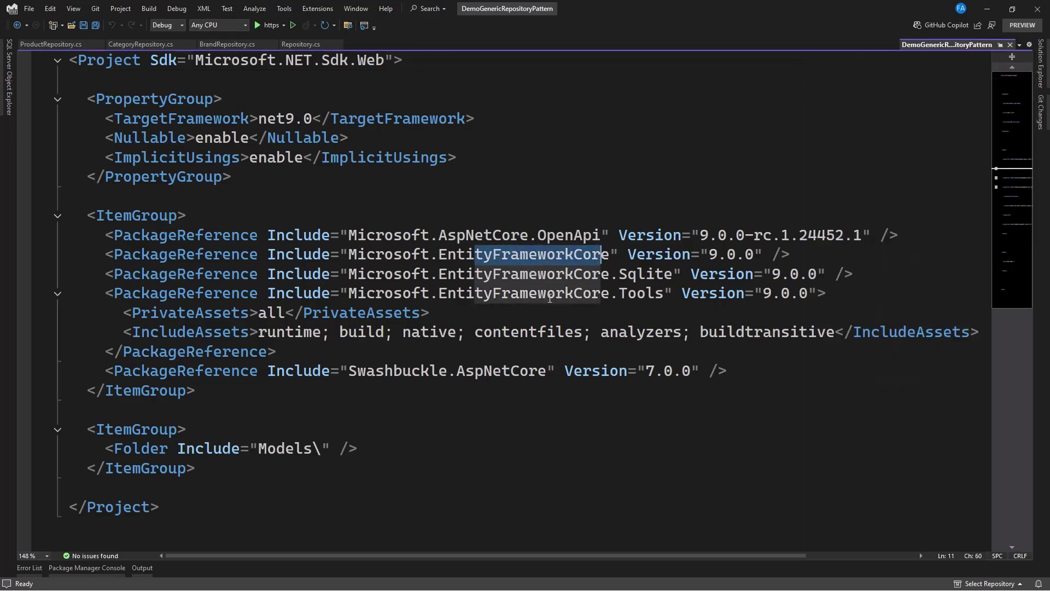
pyautogui.moveTo(556, 292); pyautogui.dragTo(647, 293)
pyautogui.moveTo(349, 373); pyautogui.dragTo(548, 376)
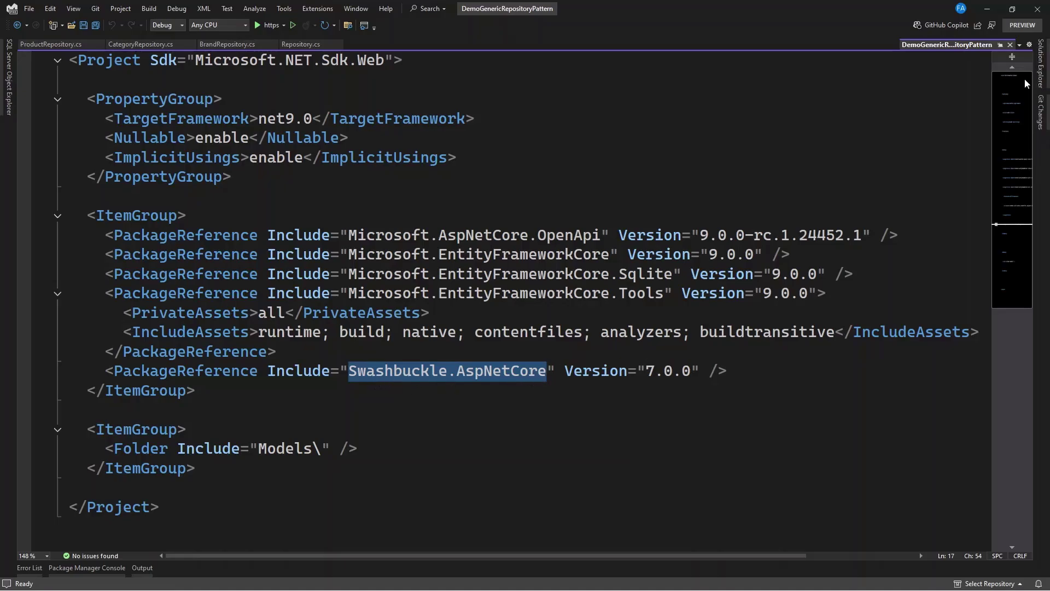
pyautogui.click(1041, 64)
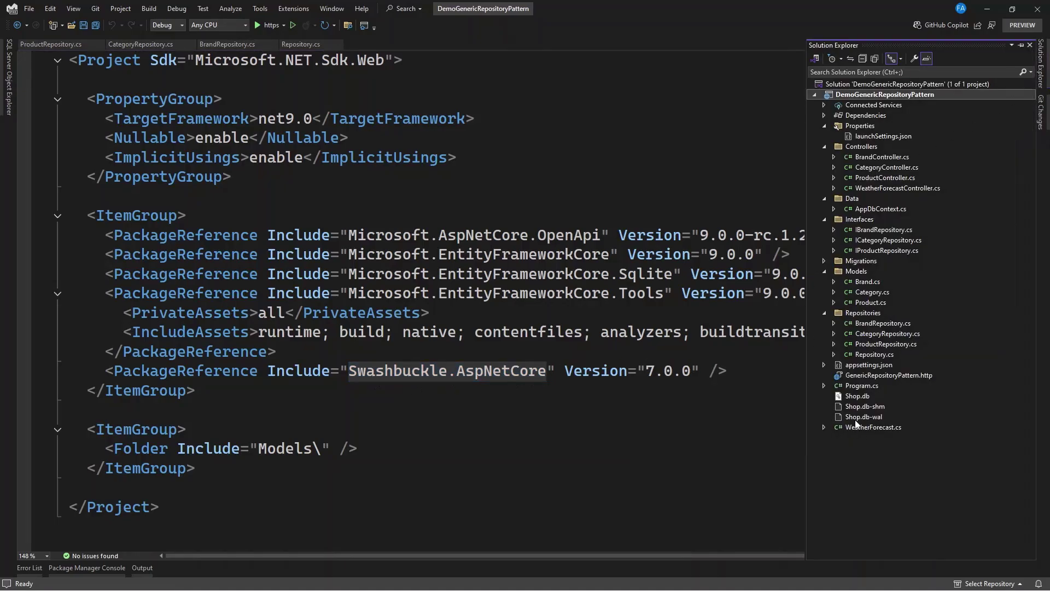
pyautogui.doubleClick(859, 386)
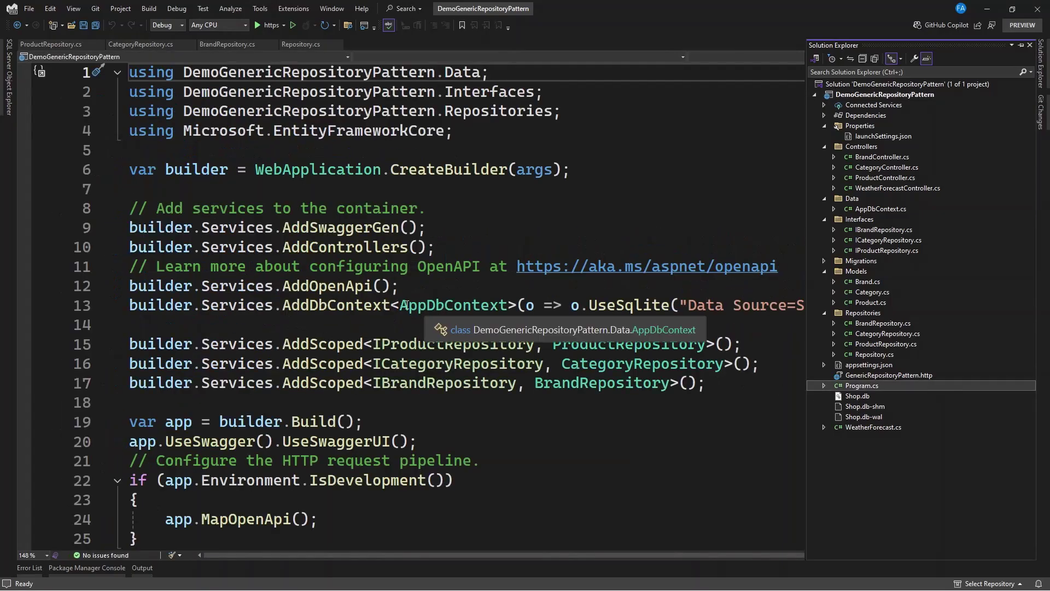
# Review the AppDbContext SQLite, AddSwaggerGen and UseSwagger/UseSwaggerUI lines in Program.cs, then show Solution Explorer.
pyautogui.moveTo(400, 304); pyautogui.dragTo(841, 306)
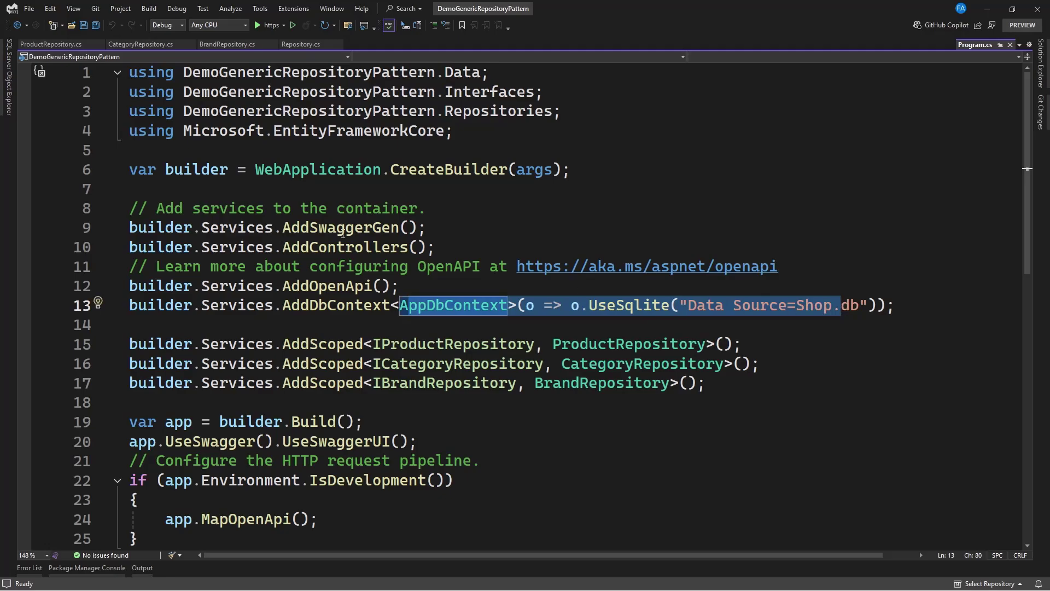
pyautogui.moveTo(443, 230); pyautogui.dragTo(129, 227)
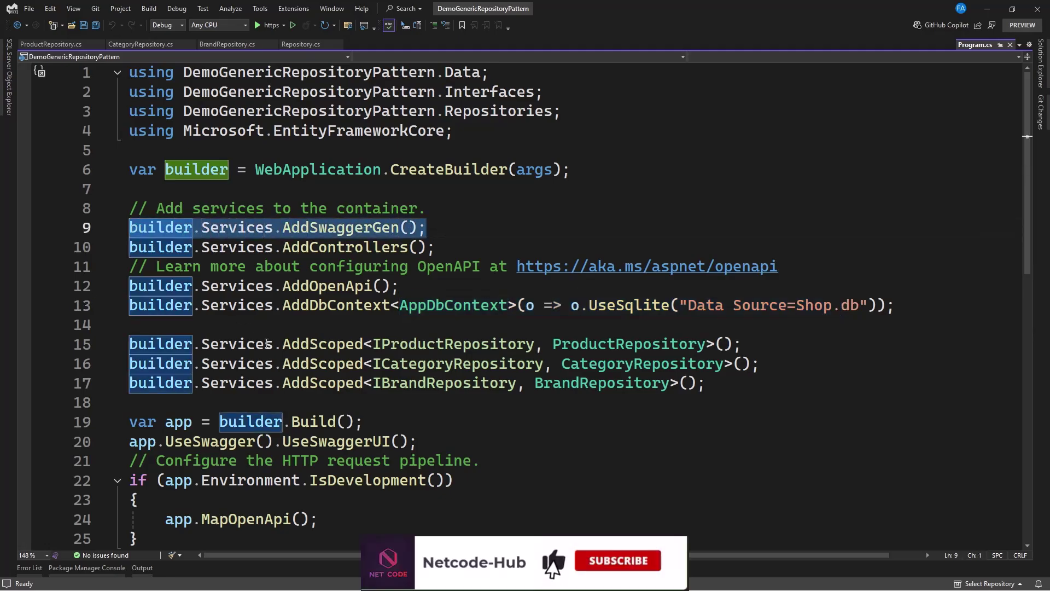
pyautogui.scroll(-1, 303, 447)
pyautogui.scroll(-2, 305, 418)
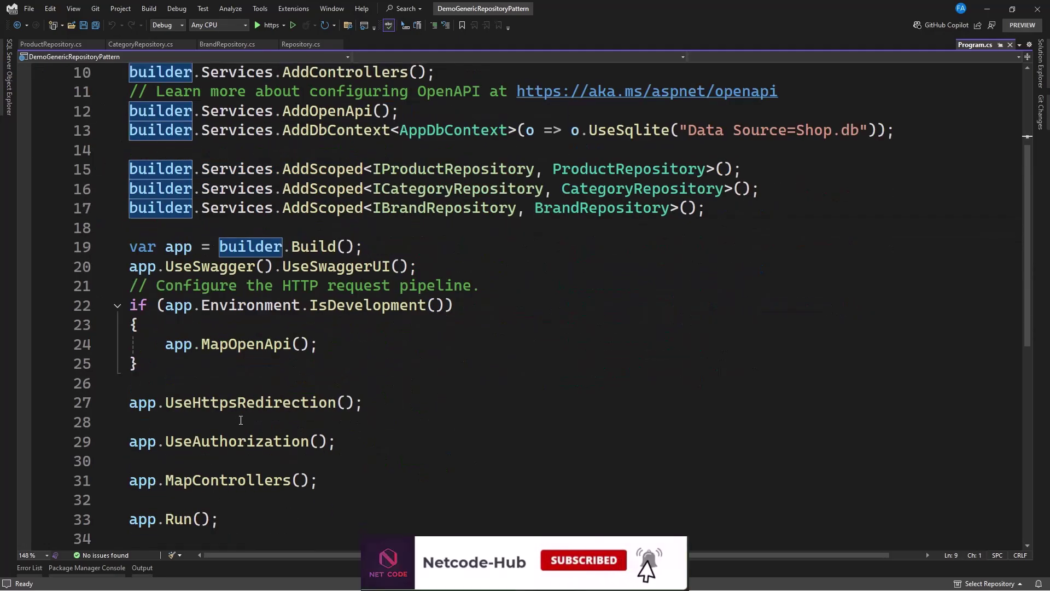
pyautogui.moveTo(416, 265); pyautogui.dragTo(129, 266)
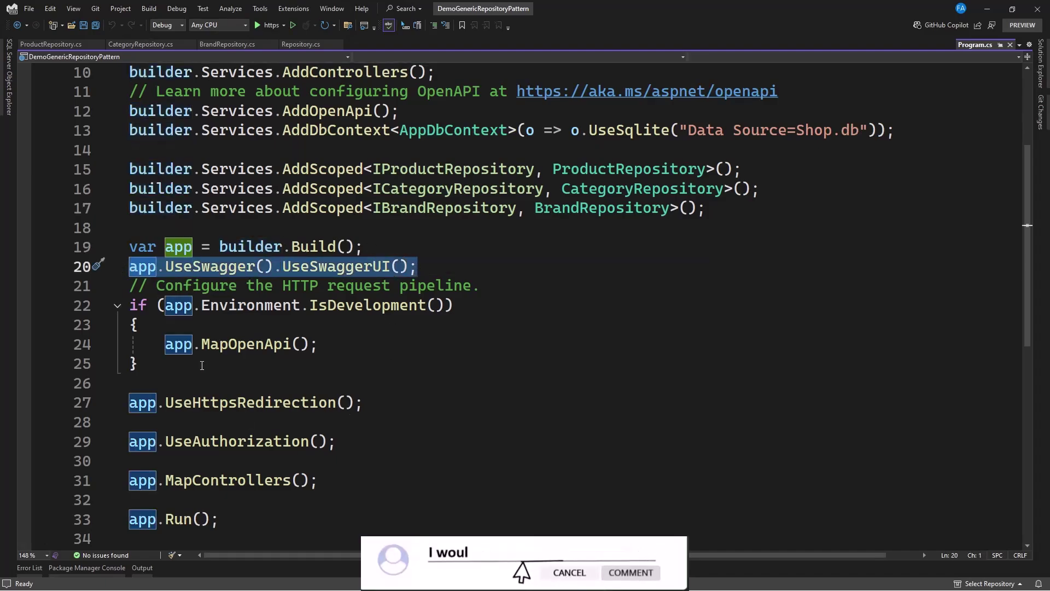
pyautogui.scroll(-3, 323, 420)
pyautogui.scroll(3, 310, 334)
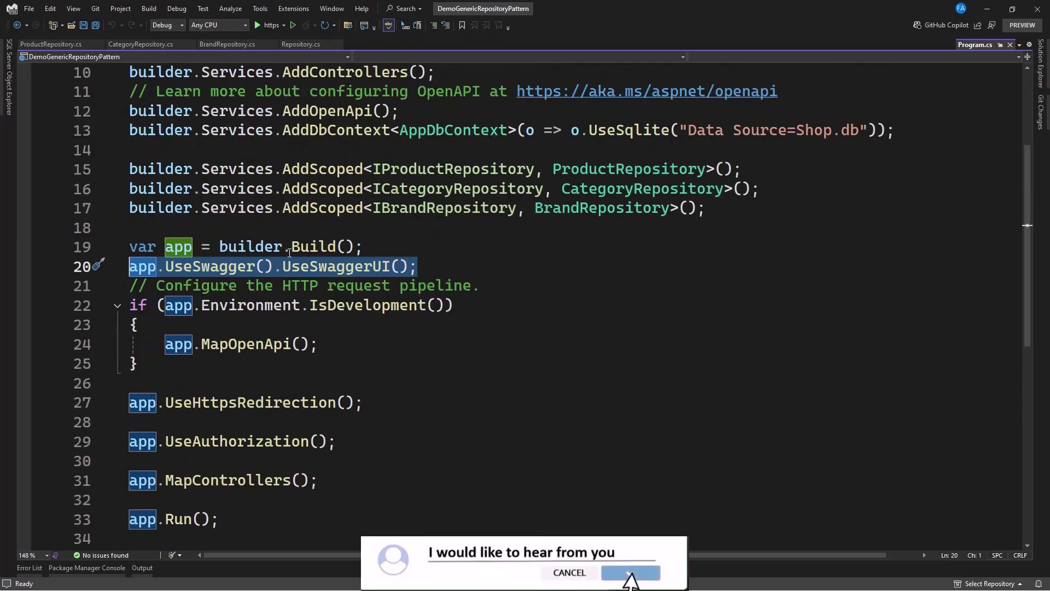
pyautogui.click(1040, 65)
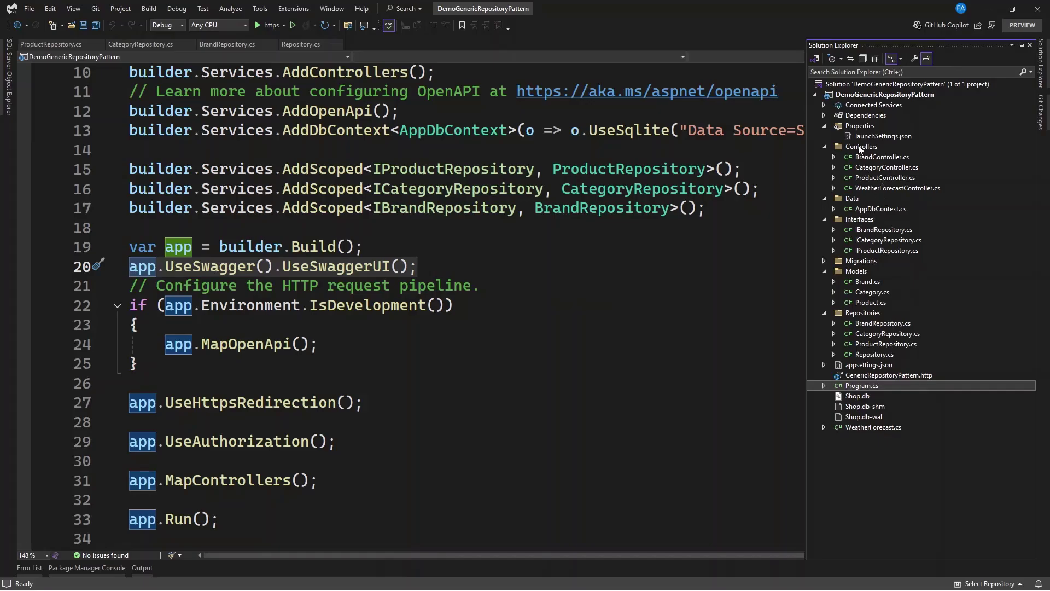
# Check launchSettings.json: the http profile launches weatherforecast and the https profile launches swagger.
pyautogui.click(876, 140)
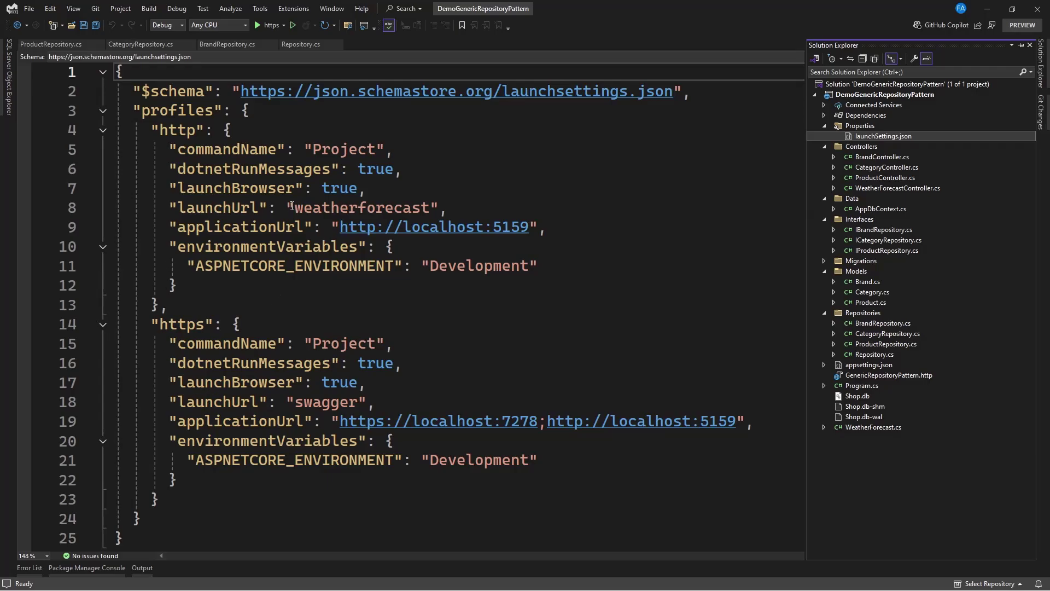
pyautogui.moveTo(272, 207); pyautogui.dragTo(451, 208)
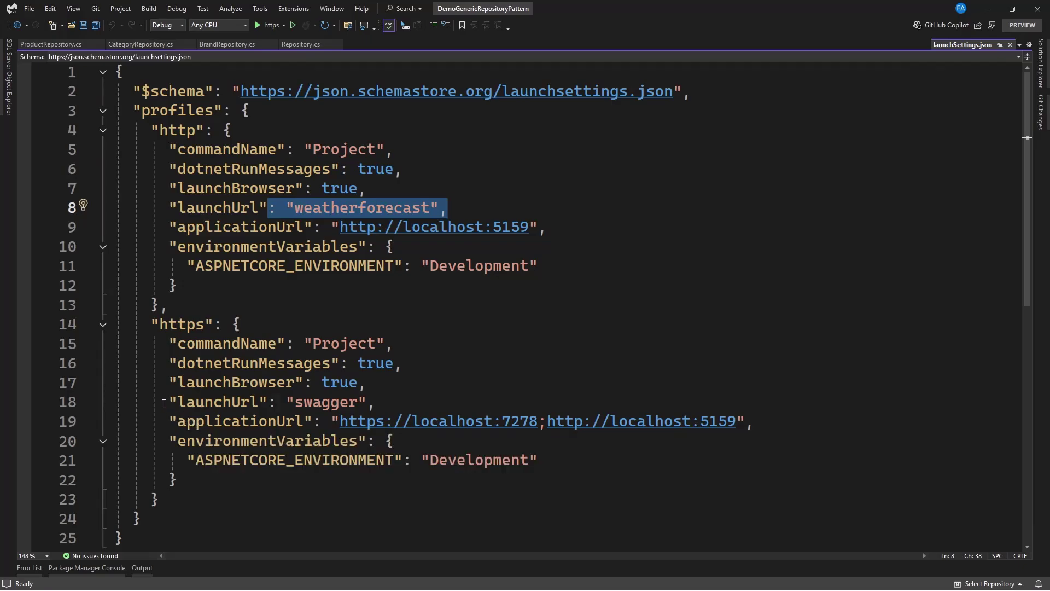
pyautogui.moveTo(163, 403); pyautogui.dragTo(407, 413)
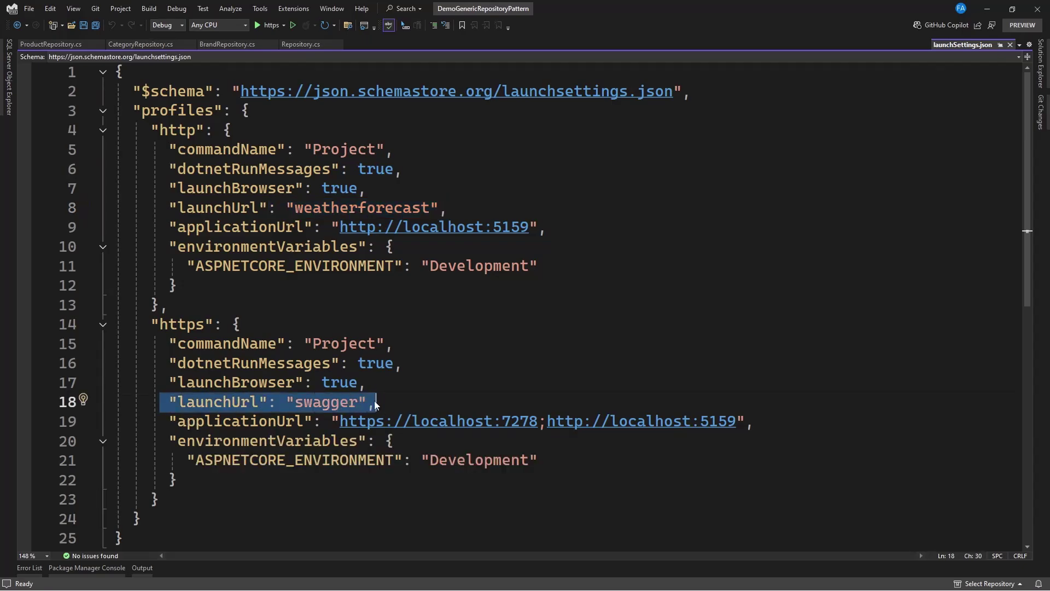
pyautogui.click(168, 324)
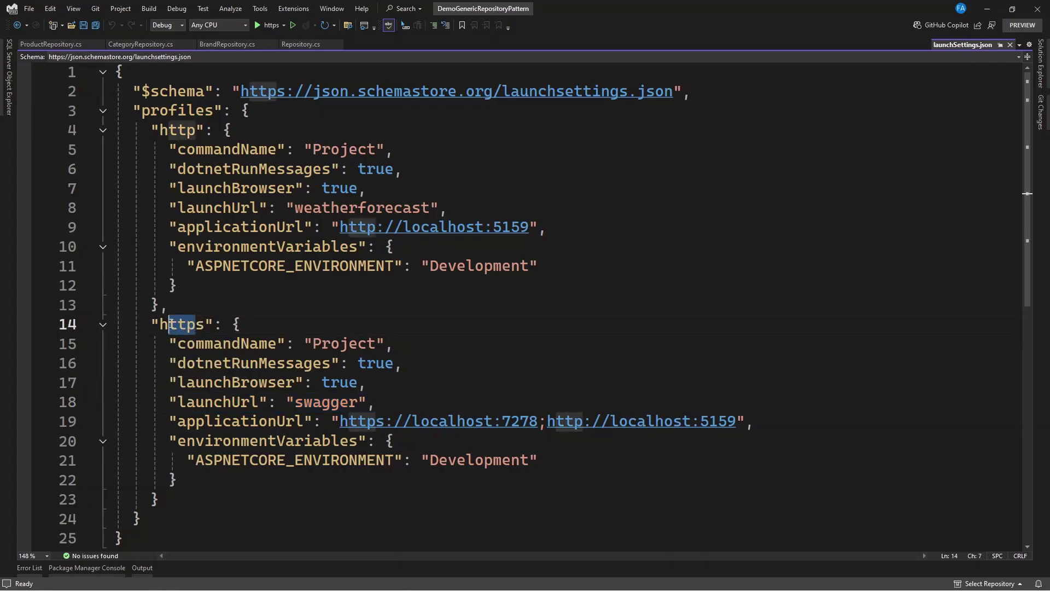
pyautogui.click(1040, 64)
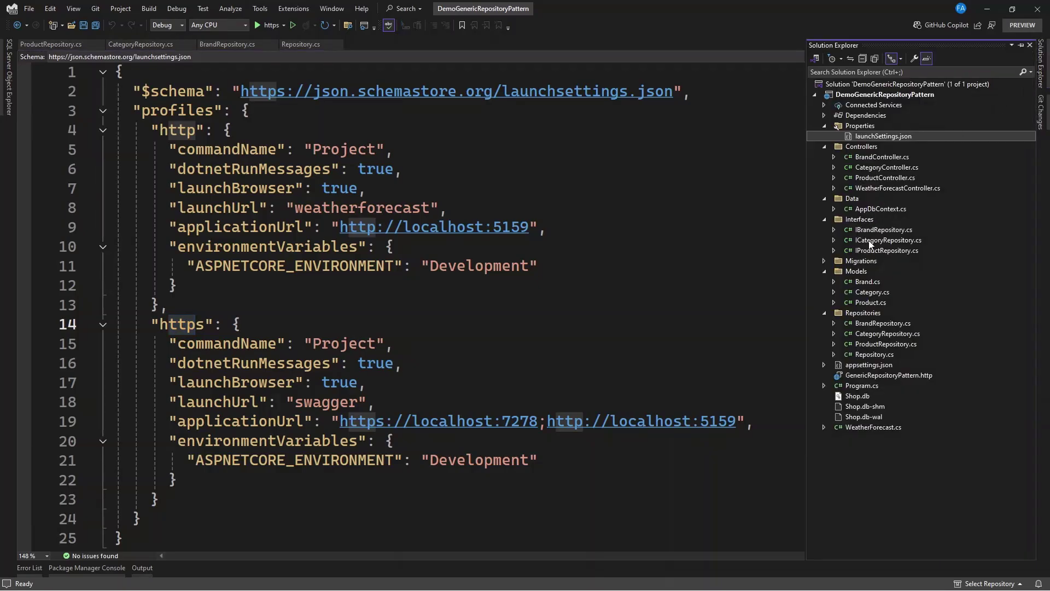
# Look through the Brand, Category and Product controllers, then run the API with the https profile.
pyautogui.click(858, 158)
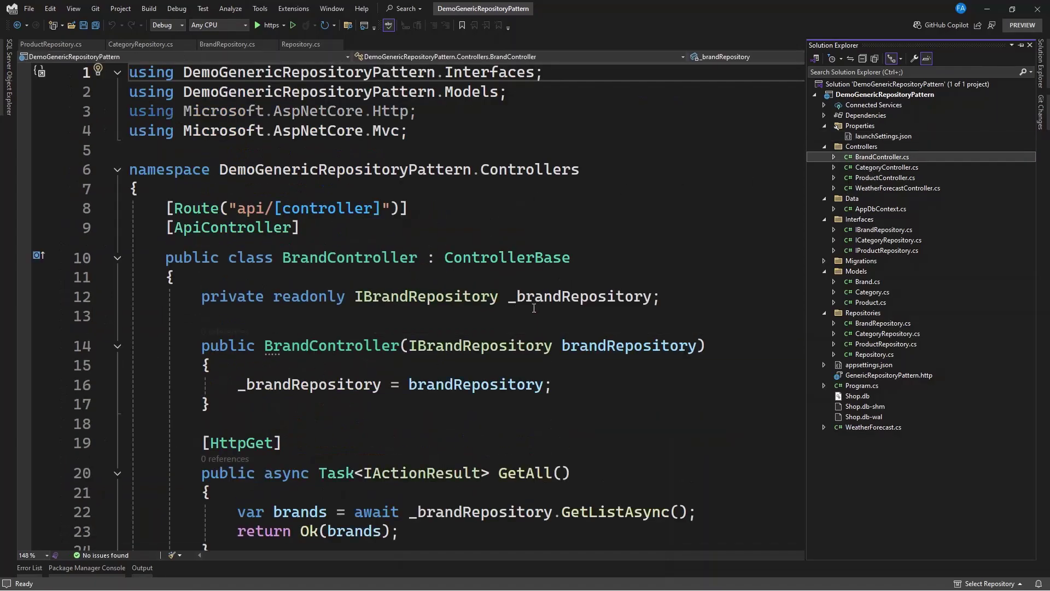
pyautogui.scroll(-3, 358, 297)
pyautogui.scroll(-1, 329, 321)
pyautogui.scroll(-2, 294, 338)
pyautogui.scroll(-3, 294, 339)
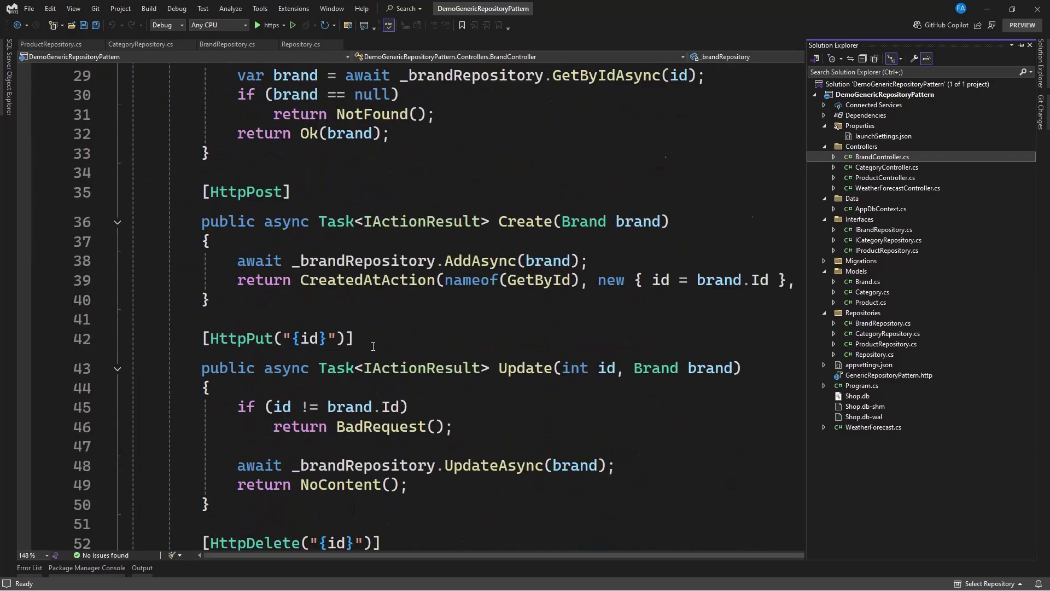
pyautogui.scroll(-1, 410, 336)
pyautogui.scroll(-4, 501, 335)
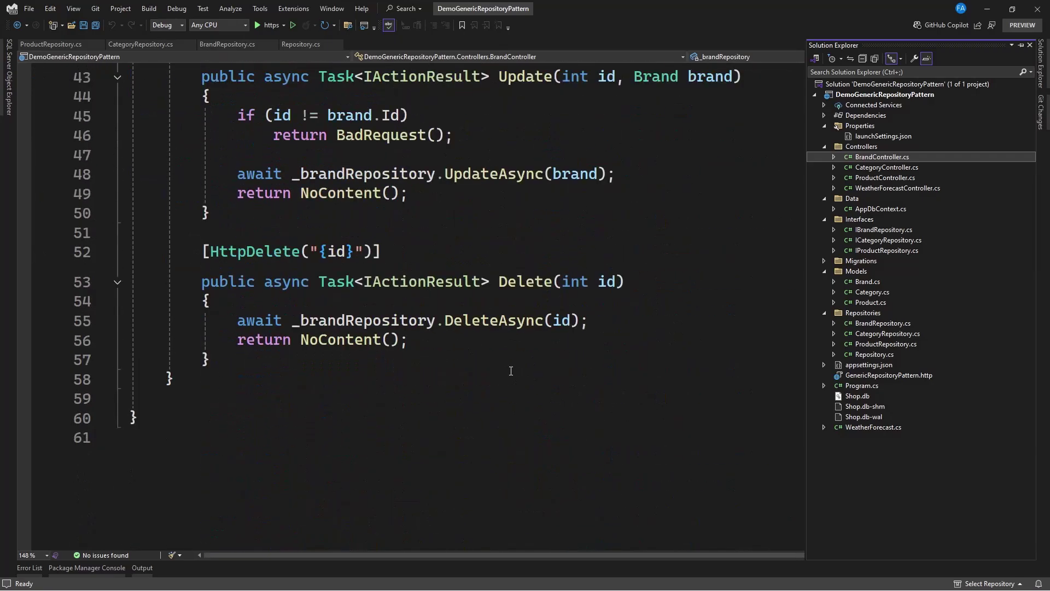
pyautogui.click(884, 169)
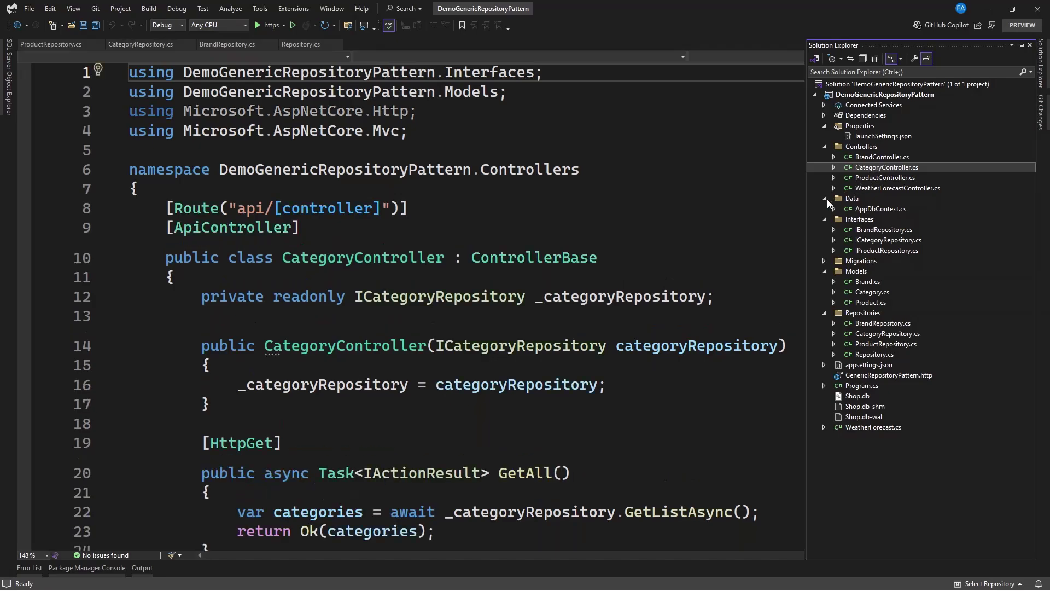
pyautogui.scroll(-5, 423, 321)
pyautogui.scroll(-5, 427, 318)
pyautogui.scroll(-4, 426, 318)
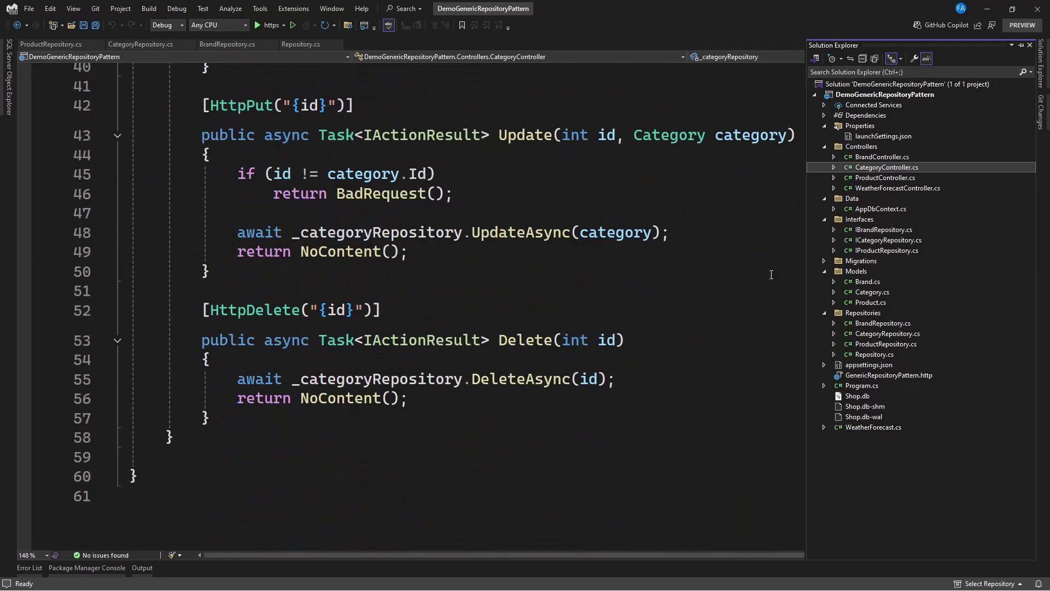
pyautogui.click(881, 177)
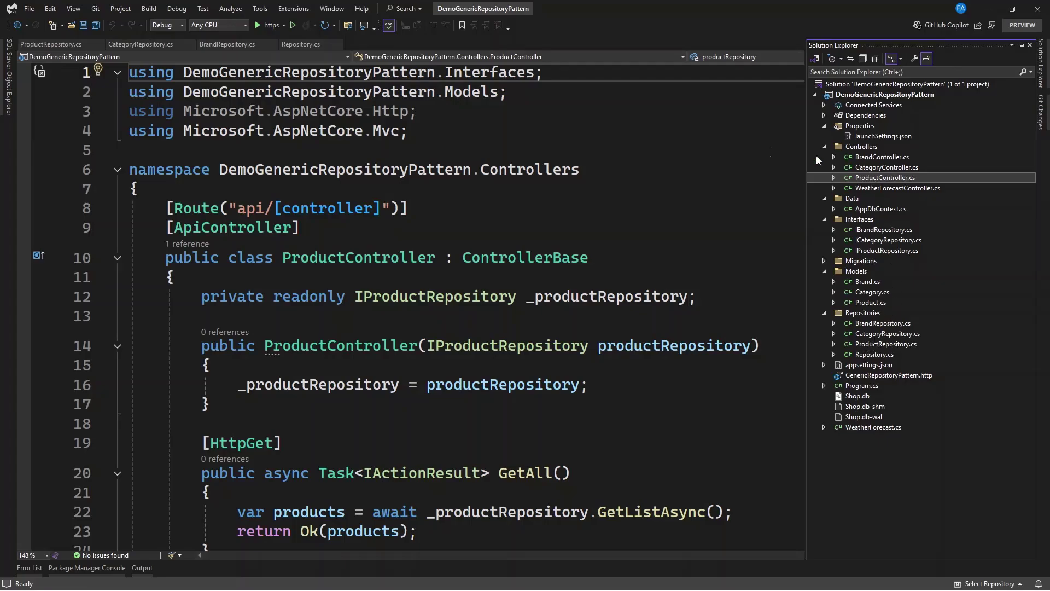
pyautogui.click(264, 25)
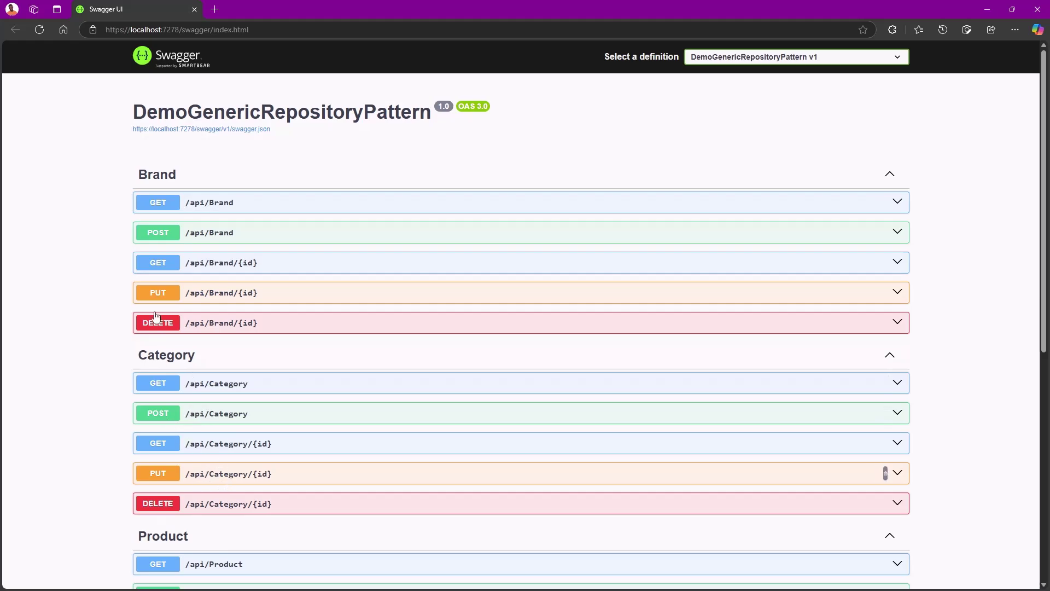
# Execute GET /api/Brand, confirm the 200 response lists three brands, and collapse it.
pyautogui.click(222, 206)
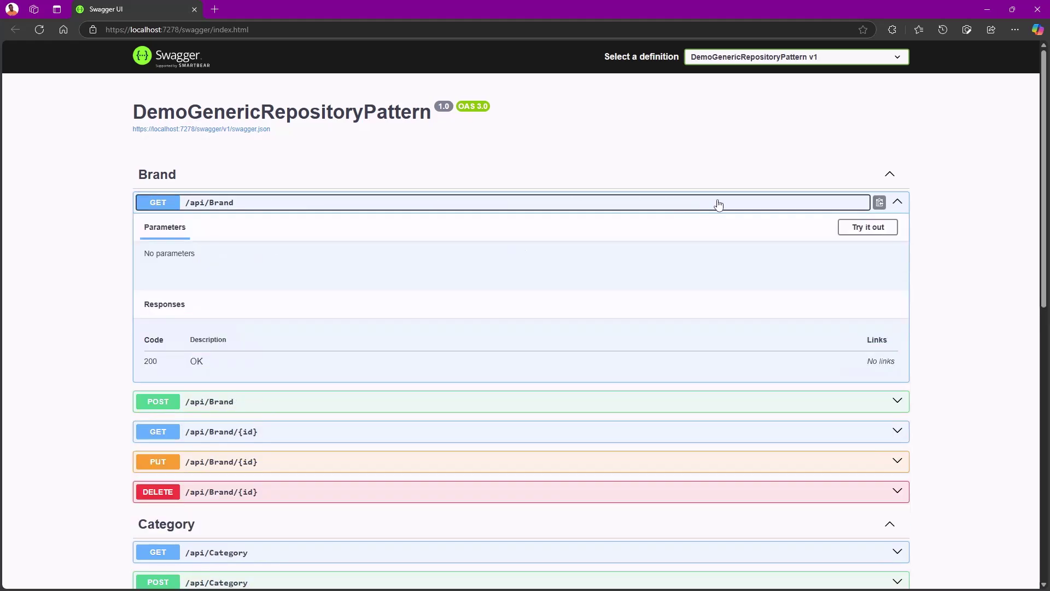
pyautogui.click(870, 227)
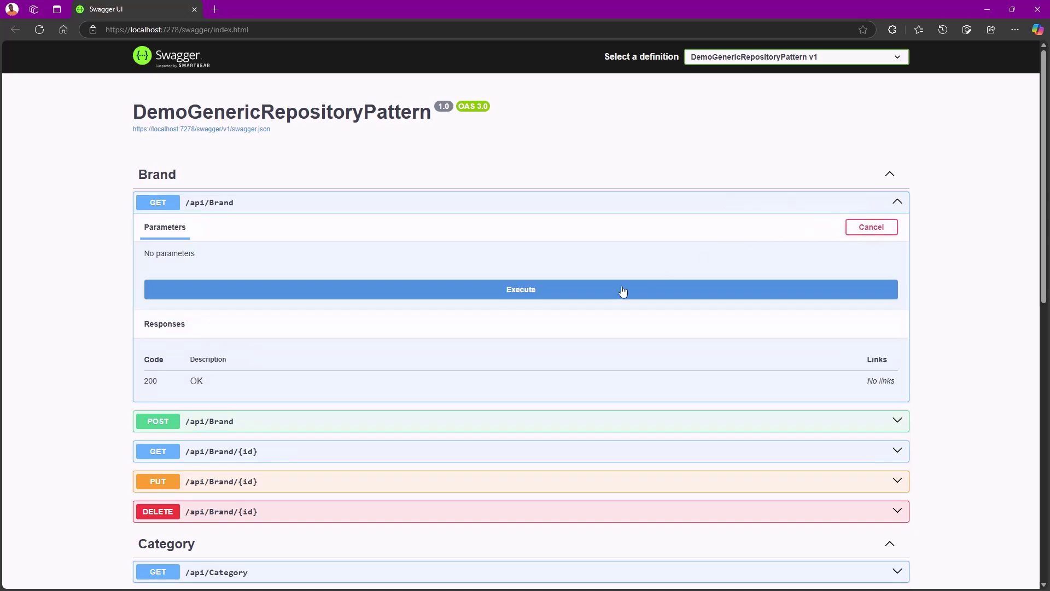
pyautogui.click(478, 293)
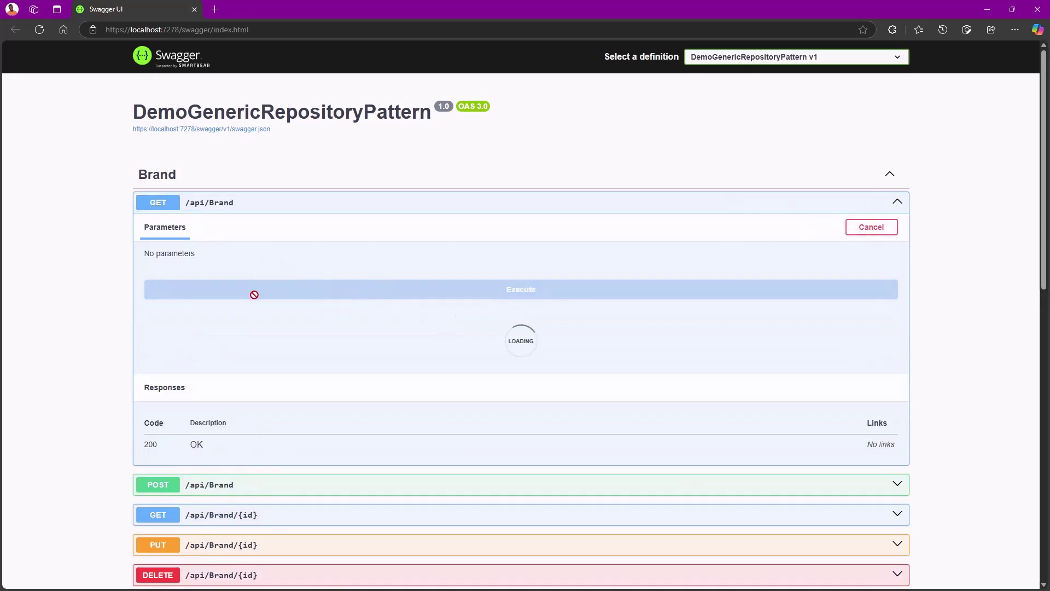
pyautogui.scroll(-3, 263, 329)
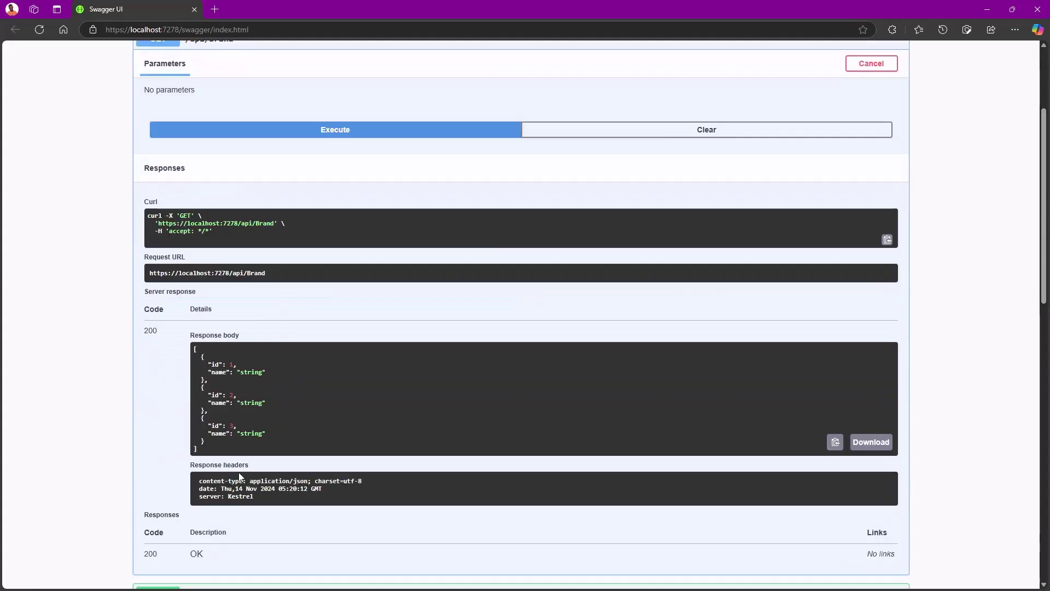
pyautogui.scroll(3, 249, 363)
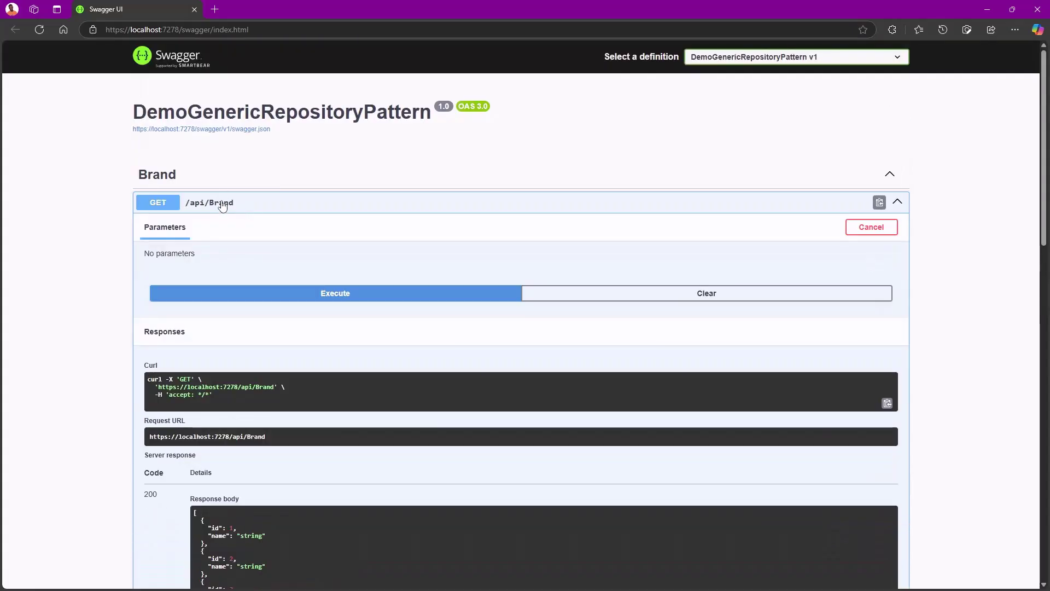
pyautogui.click(212, 203)
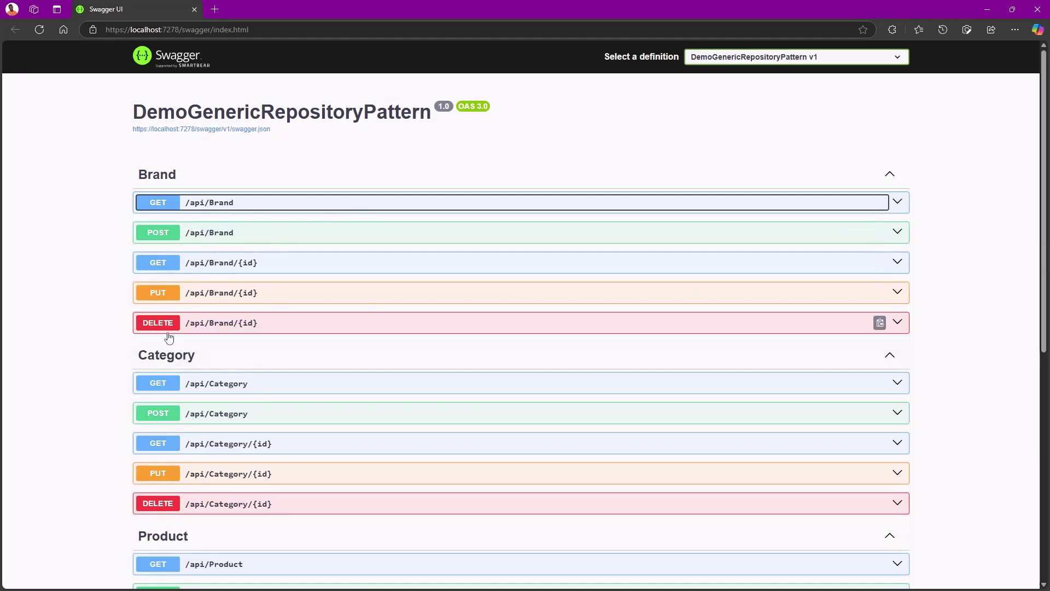
# Create a brand named 'newly added' via POST /api/Brand, which returns id 13 with status 201.
pyautogui.click(241, 233)
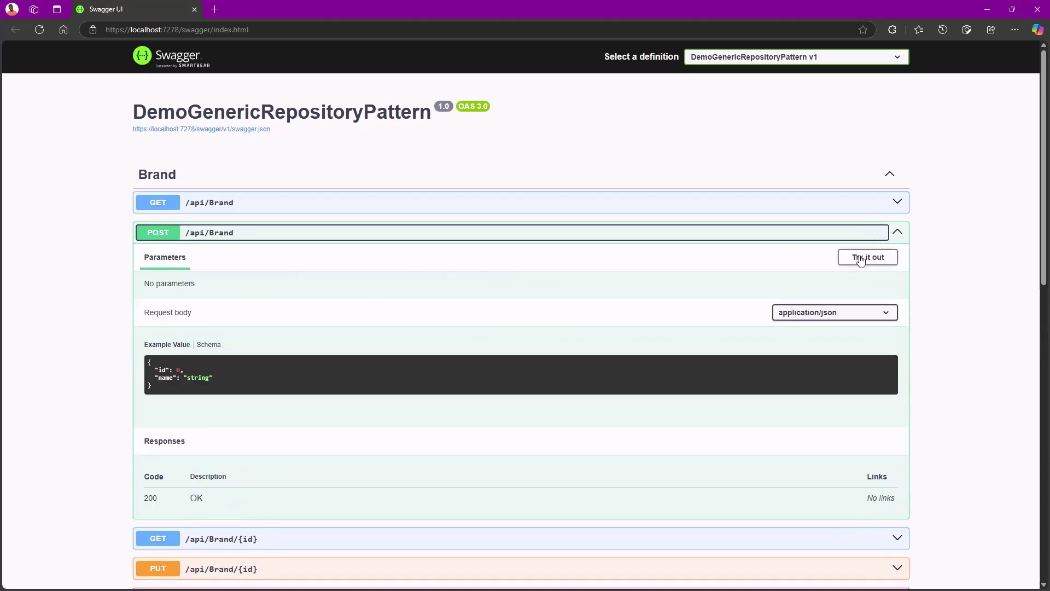
pyautogui.click(863, 257)
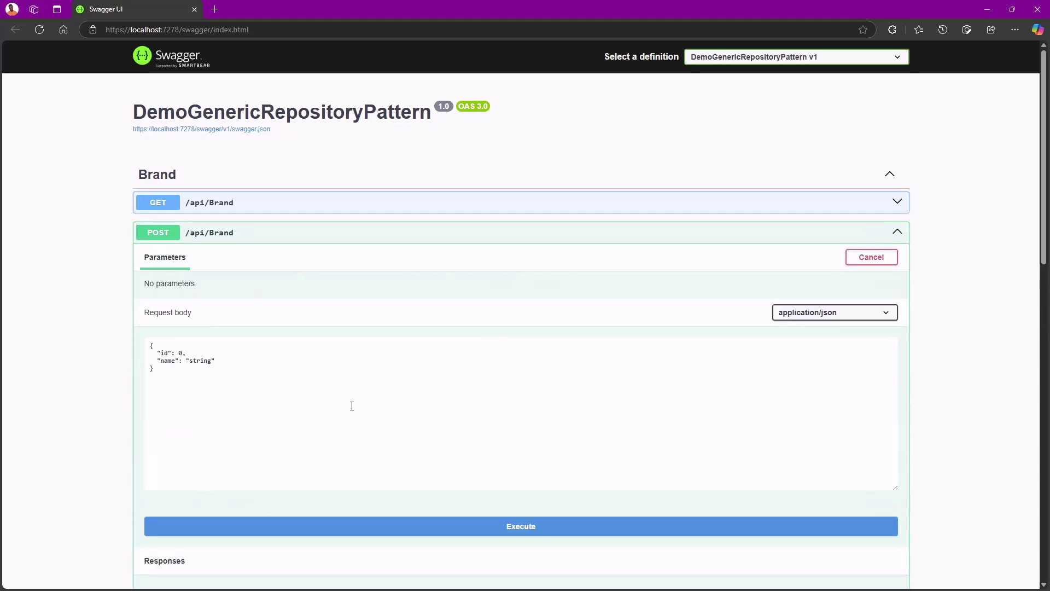
pyautogui.click(212, 361)
pyautogui.doubleClick(211, 360)
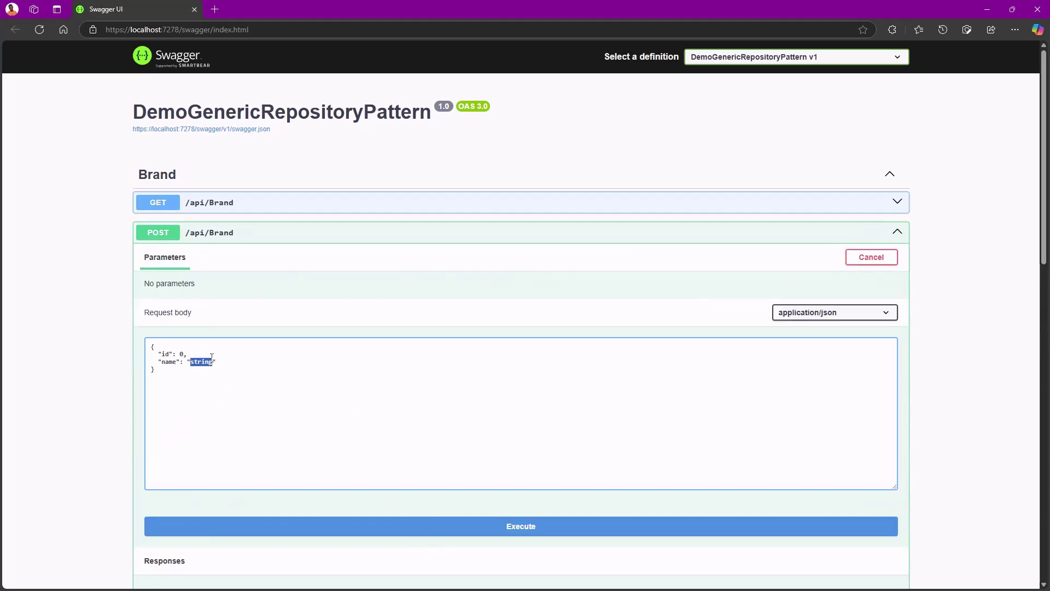
pyautogui.write('newly added')
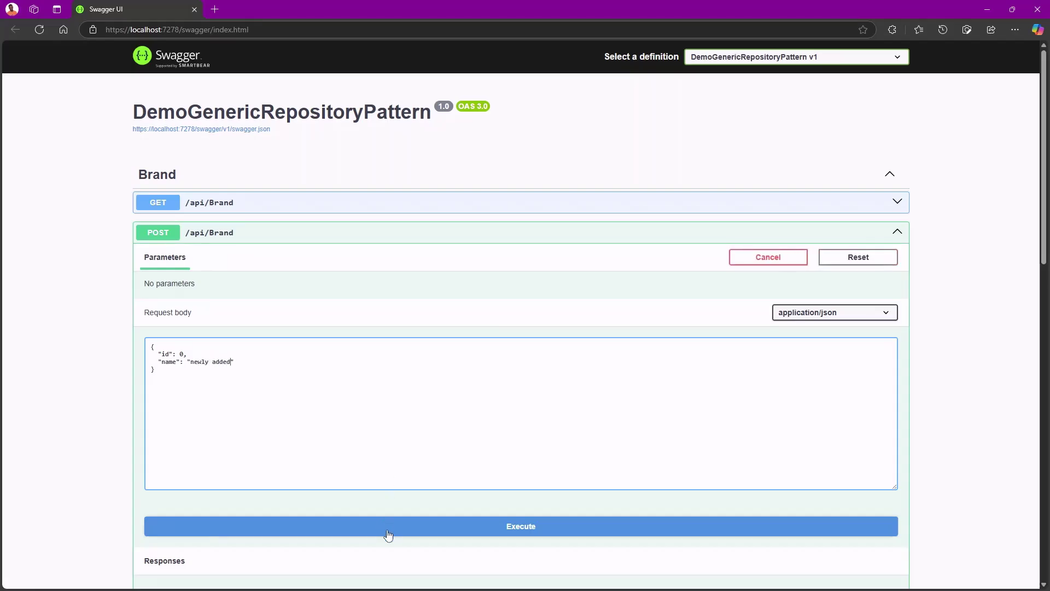
pyautogui.click(389, 525)
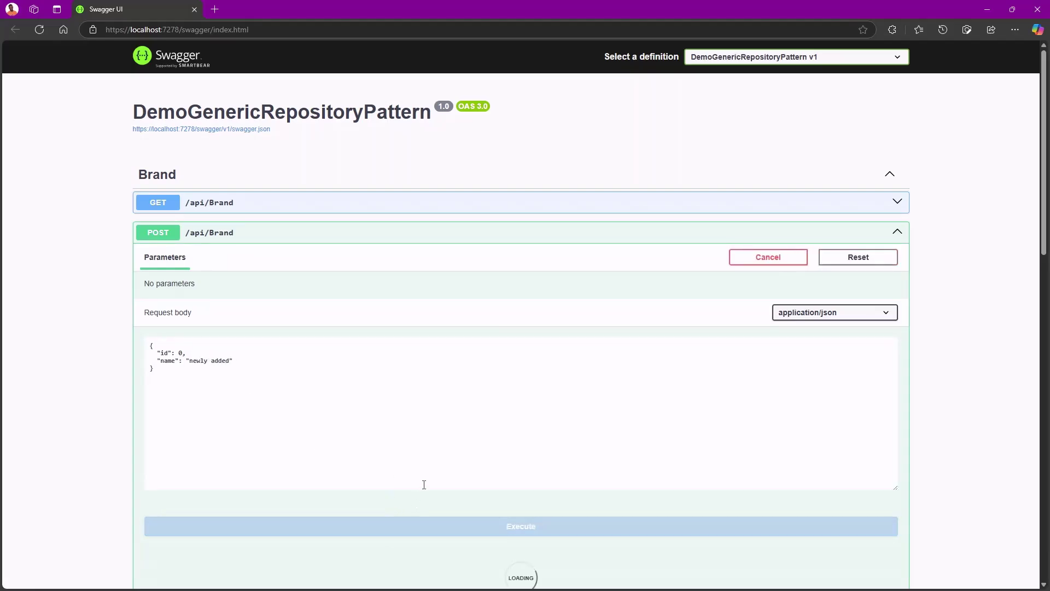
pyautogui.scroll(-3, 419, 472)
pyautogui.scroll(-3, 291, 476)
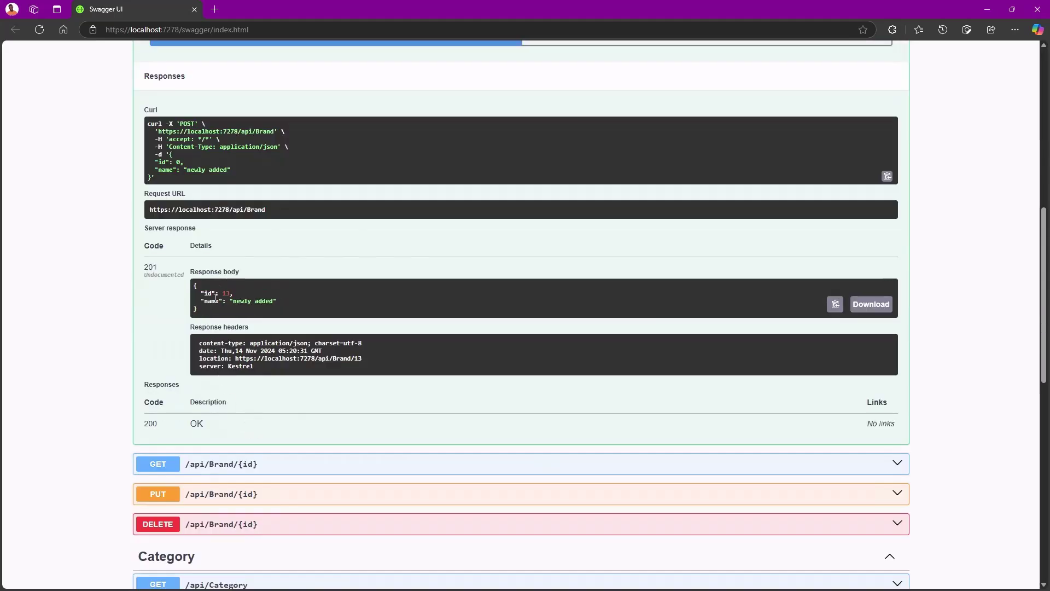
pyautogui.moveTo(215, 300); pyautogui.dragTo(306, 297)
pyautogui.scroll(2, 237, 294)
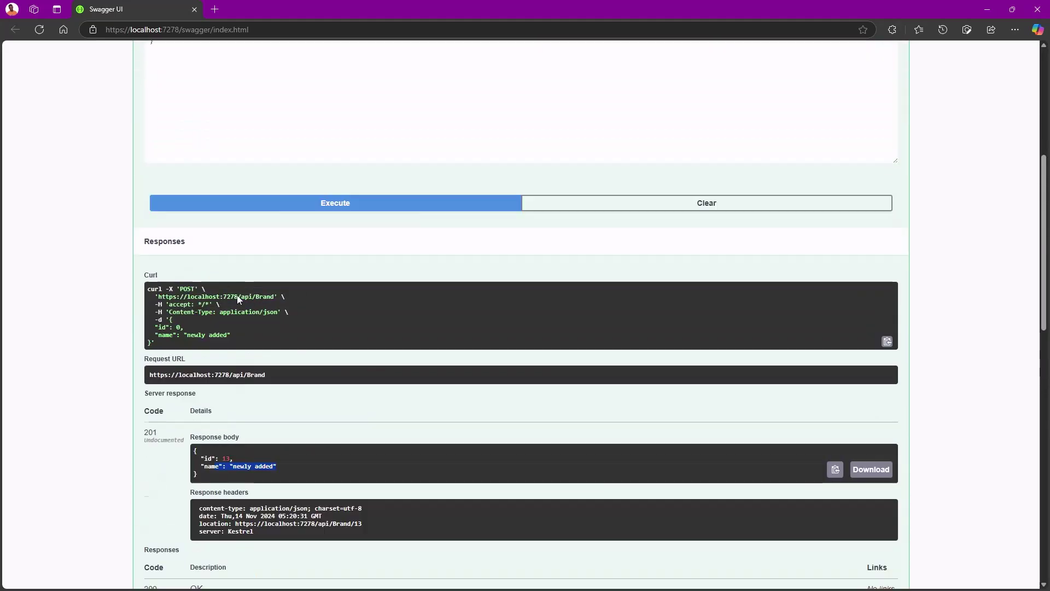
pyautogui.scroll(1, 237, 294)
pyautogui.scroll(2, 259, 270)
pyautogui.click(247, 125)
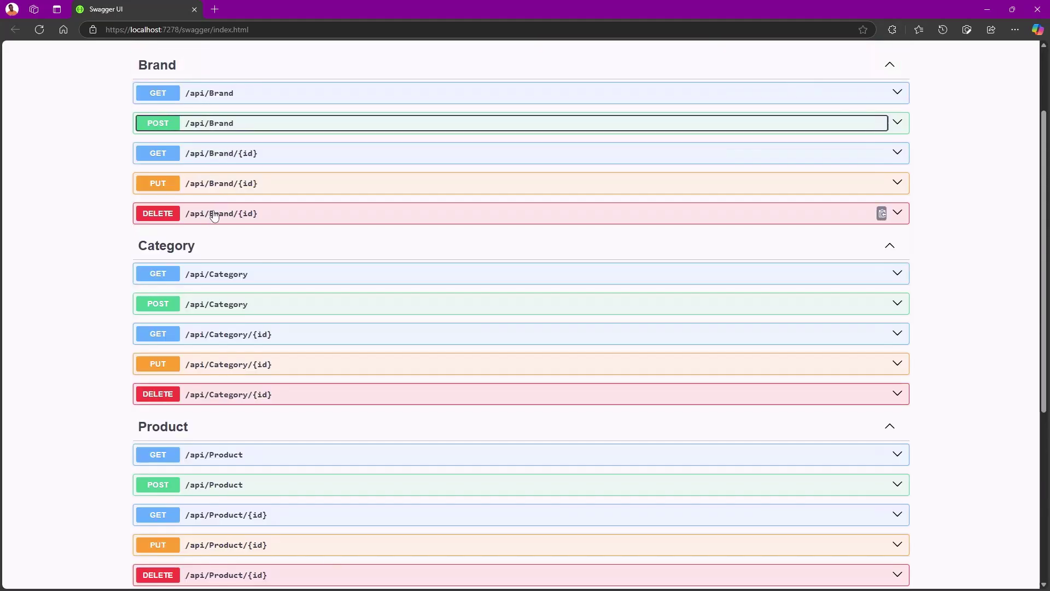
# Fetch brand 13 with GET /api/Brand/{id}.
pyautogui.click(217, 184)
pyautogui.click(239, 158)
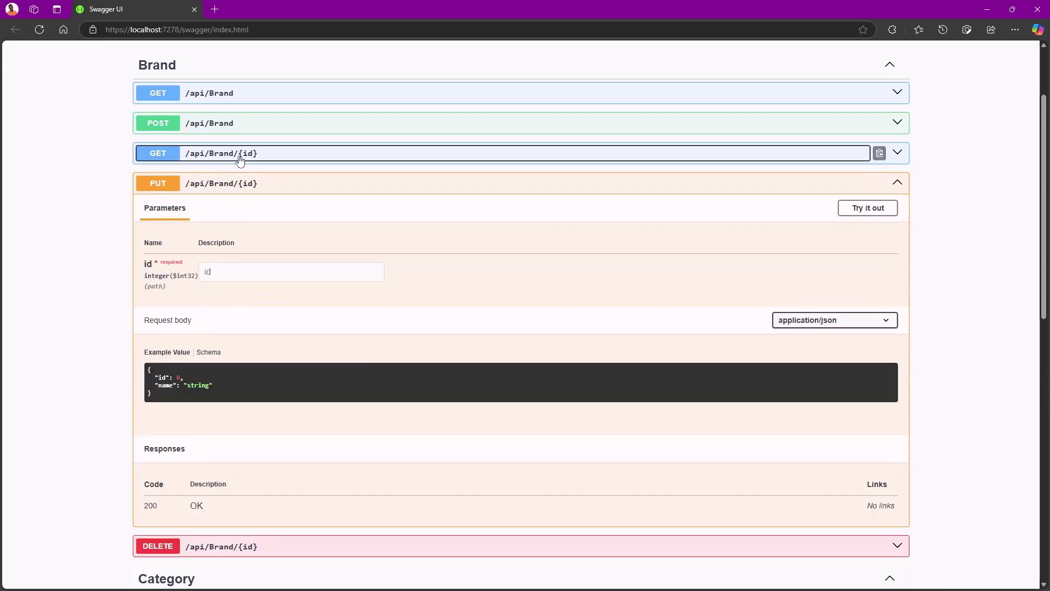
pyautogui.click(861, 179)
pyautogui.click(285, 246)
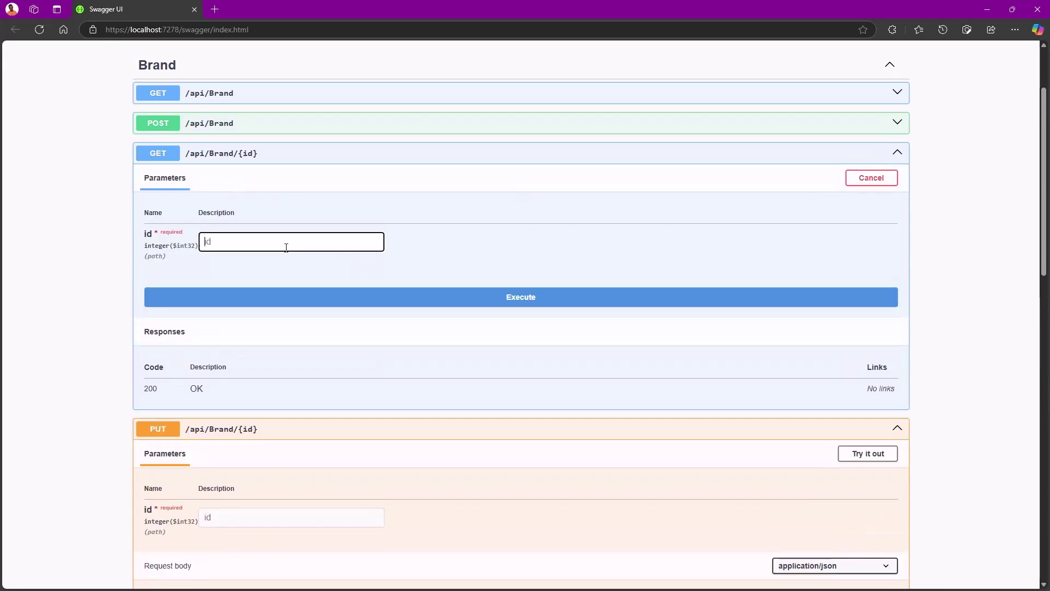
pyautogui.write('13')
pyautogui.click(281, 304)
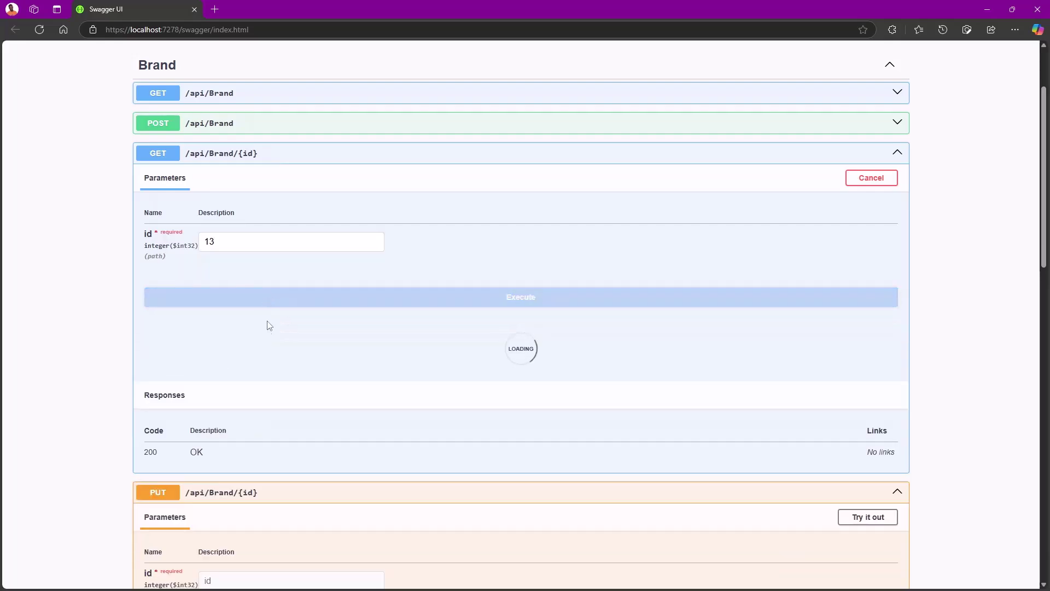
pyautogui.scroll(-2, 267, 414)
pyautogui.scroll(1, 229, 390)
pyautogui.scroll(2, 230, 366)
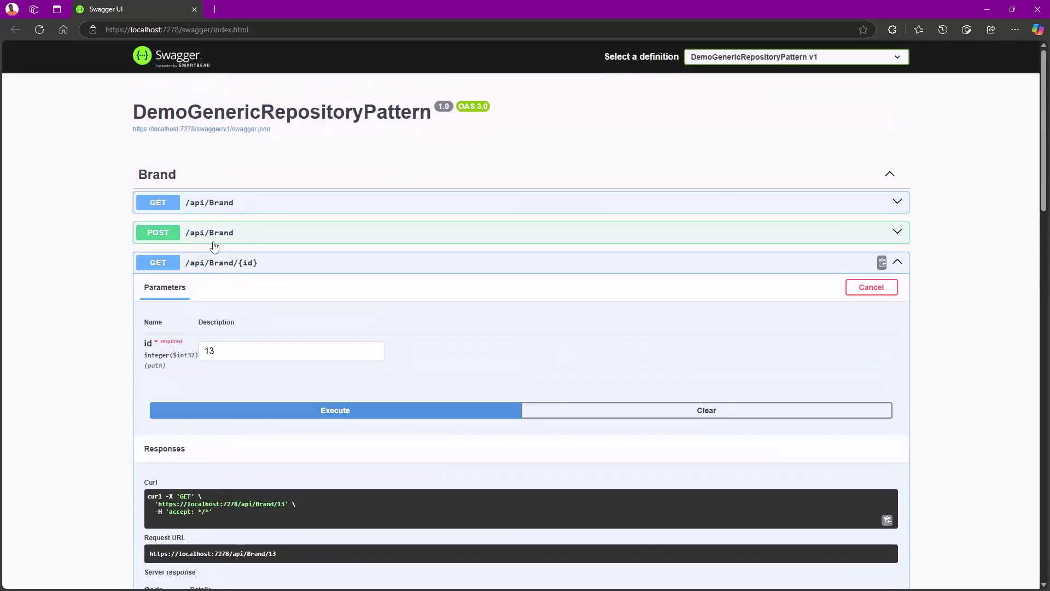
pyautogui.click(230, 261)
pyautogui.click(215, 293)
# Use PUT /api/Brand/{id} with id 13 to rename the brand 'Newly added Updated', then re-fetch it.
pyautogui.click(218, 294)
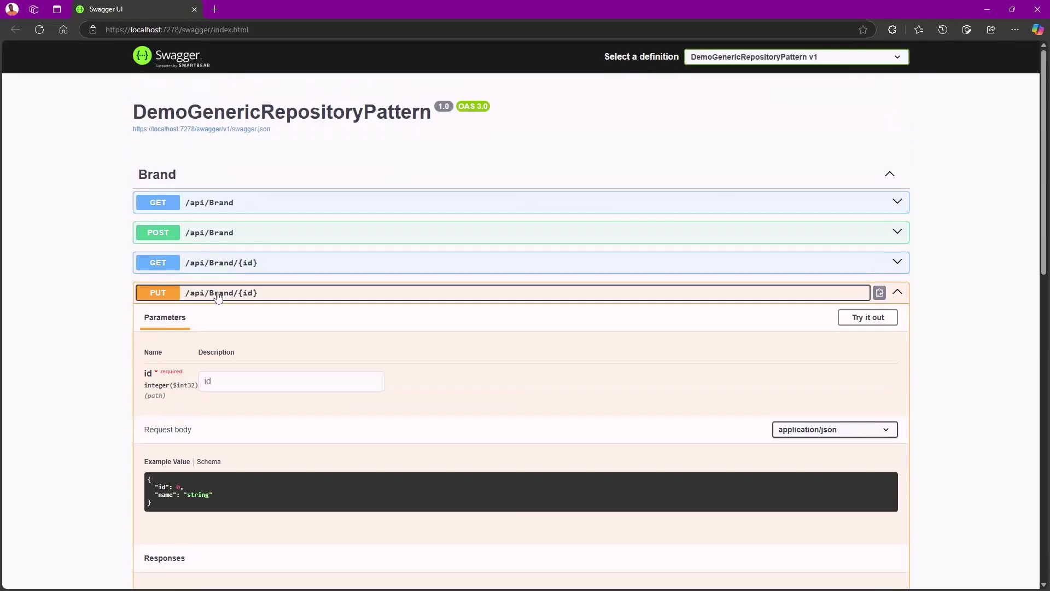
pyautogui.click(853, 320)
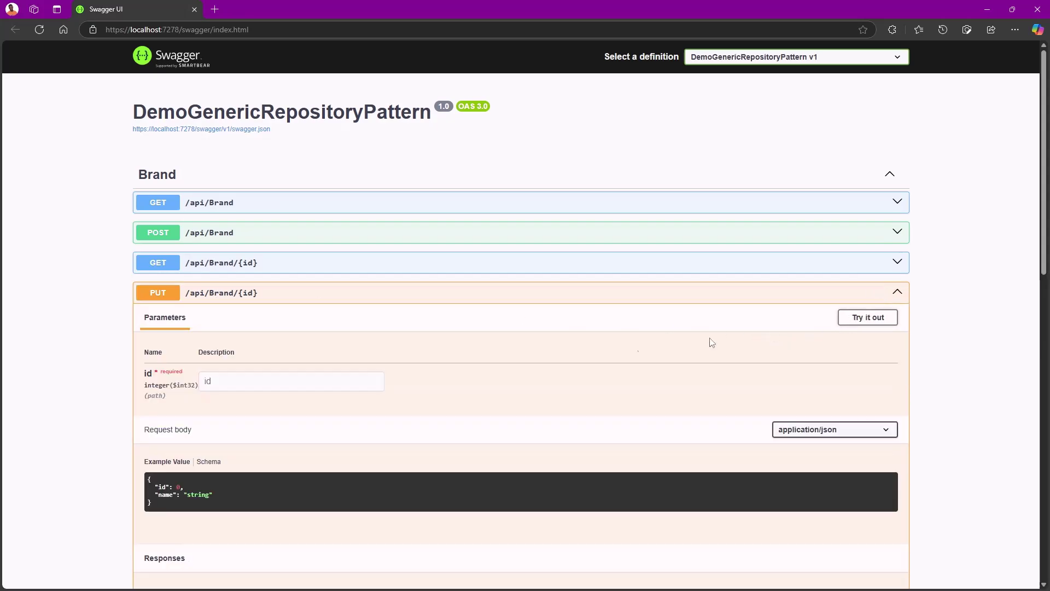
pyautogui.click(283, 386)
pyautogui.write('3')
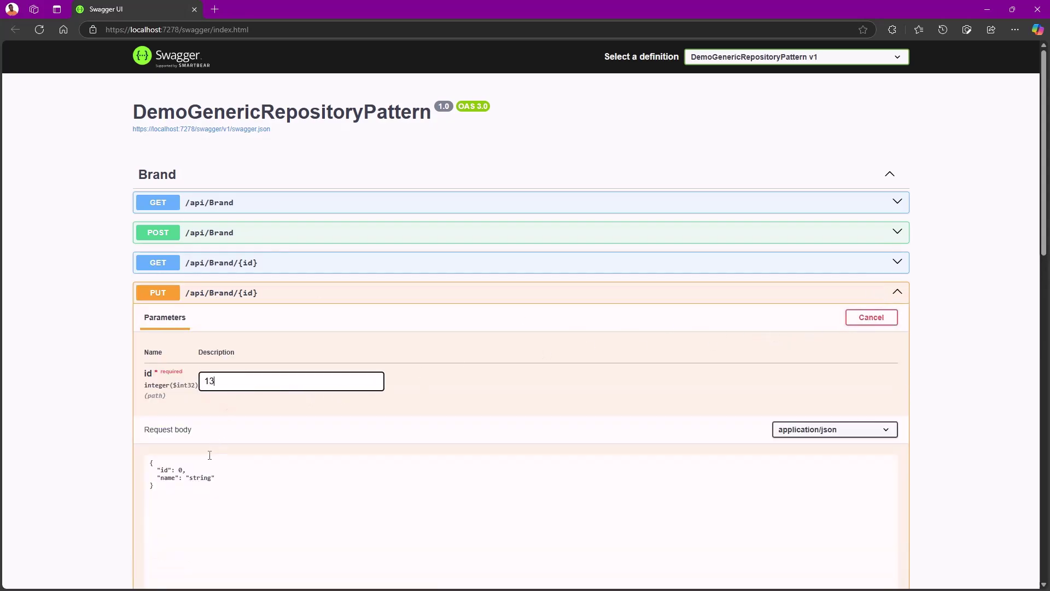
pyautogui.click(183, 471)
pyautogui.press('BackSpace')
pyautogui.write('13')
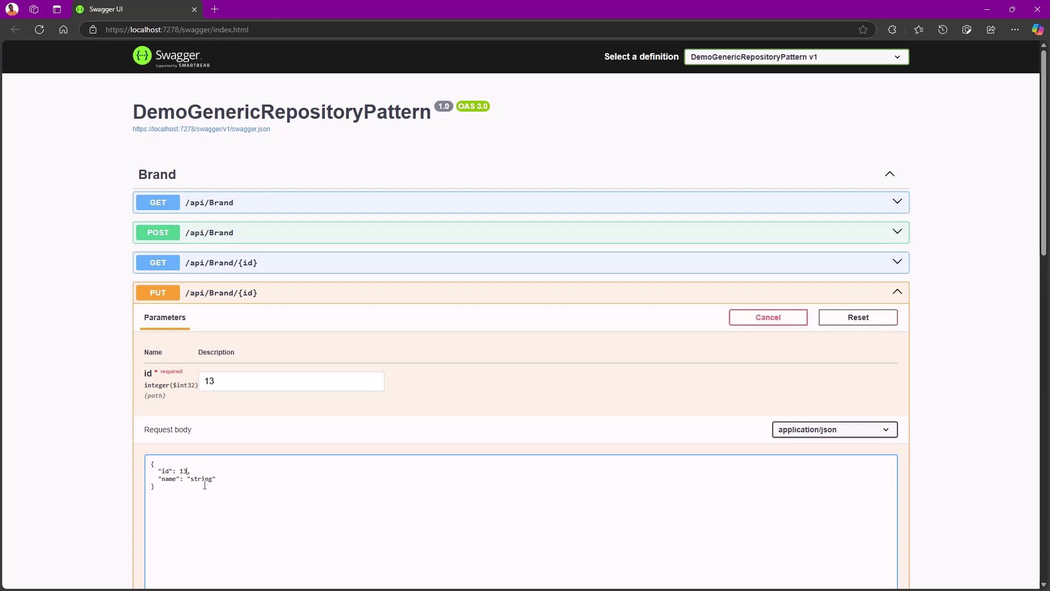
pyautogui.doubleClick(203, 481)
pyautogui.write('Newly added Updated')
pyautogui.scroll(-2, 222, 466)
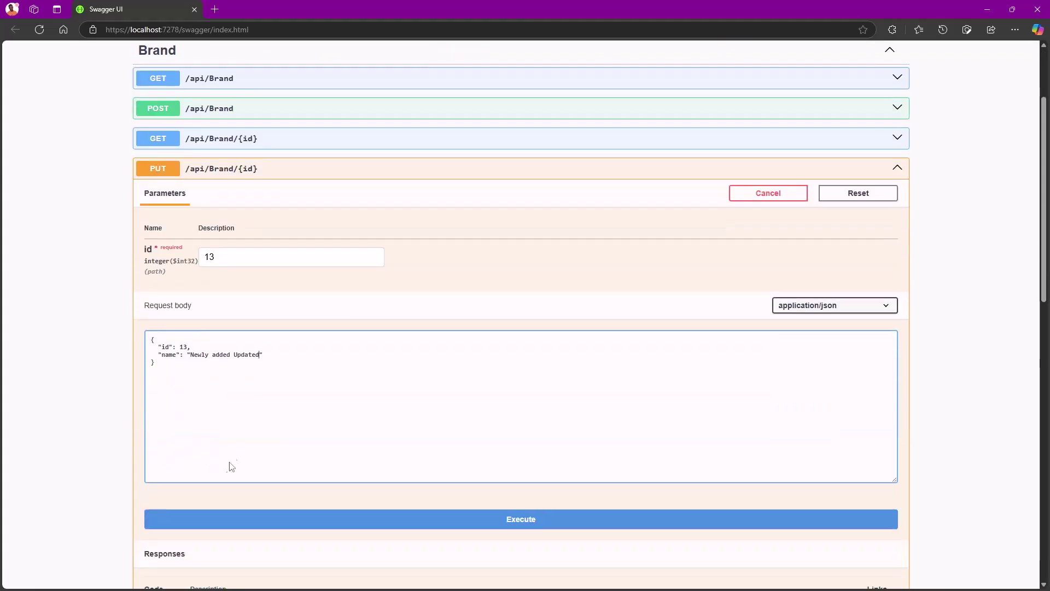
pyautogui.scroll(-1, 271, 476)
pyautogui.click(307, 482)
pyautogui.scroll(-3, 329, 451)
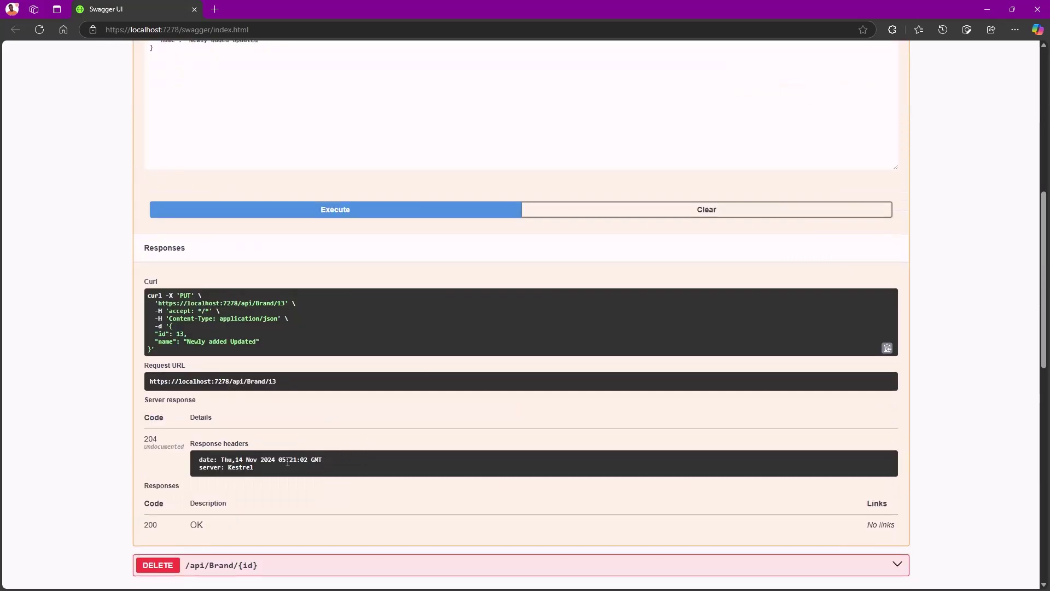
pyautogui.scroll(-2, 265, 438)
pyautogui.scroll(3, 271, 254)
pyautogui.scroll(2, 271, 254)
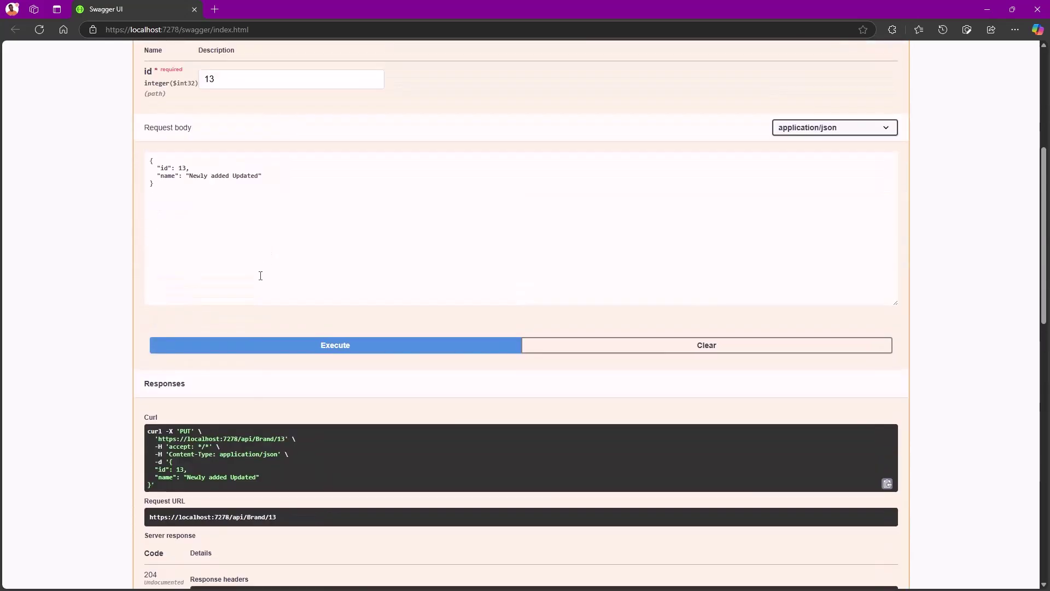
pyautogui.scroll(3, 429, 226)
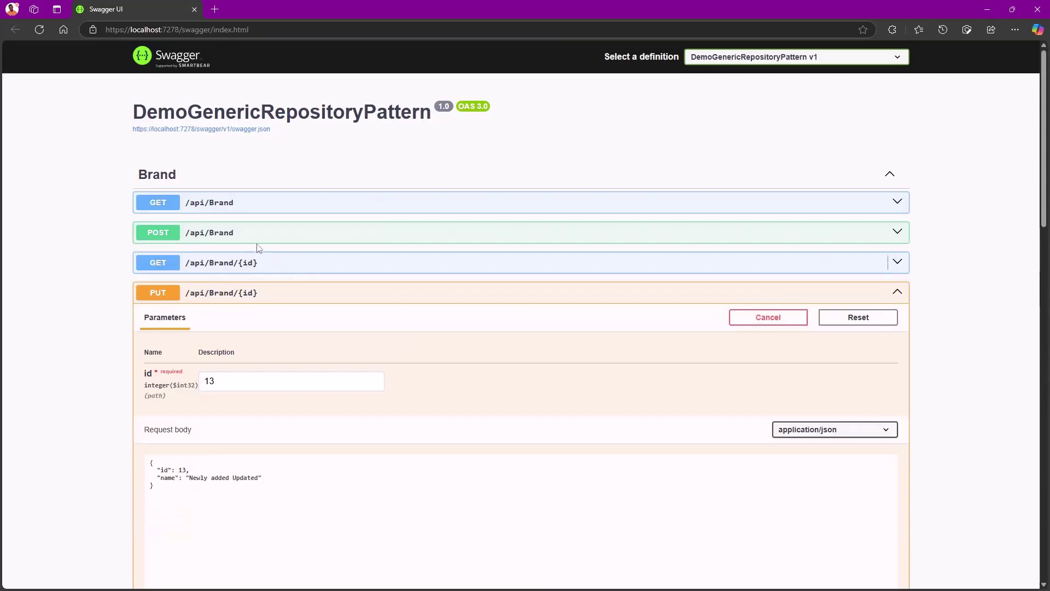
pyautogui.click(420, 266)
pyautogui.click(321, 410)
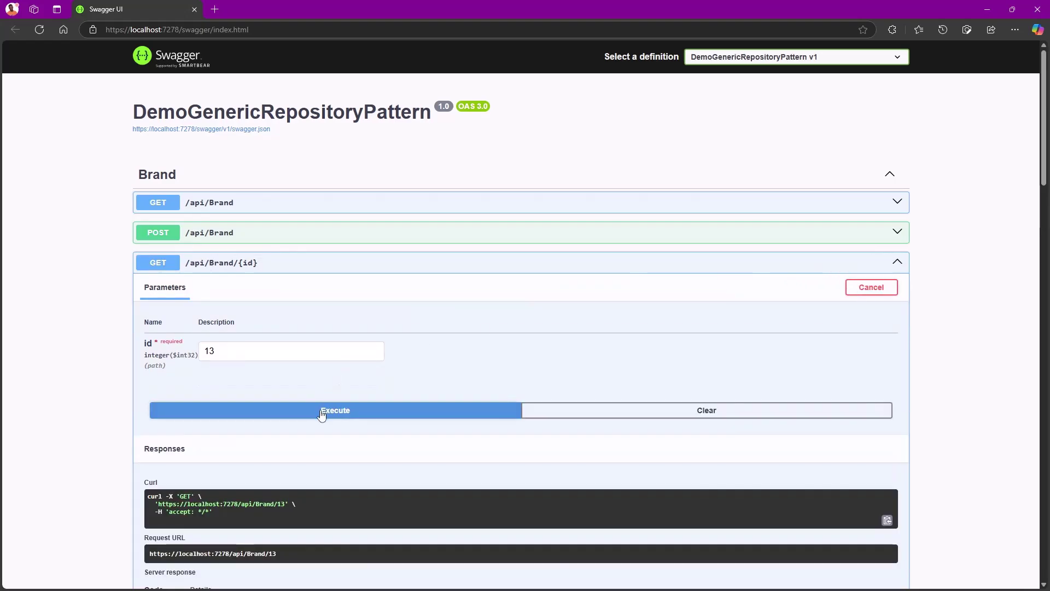
pyautogui.scroll(-3, 317, 411)
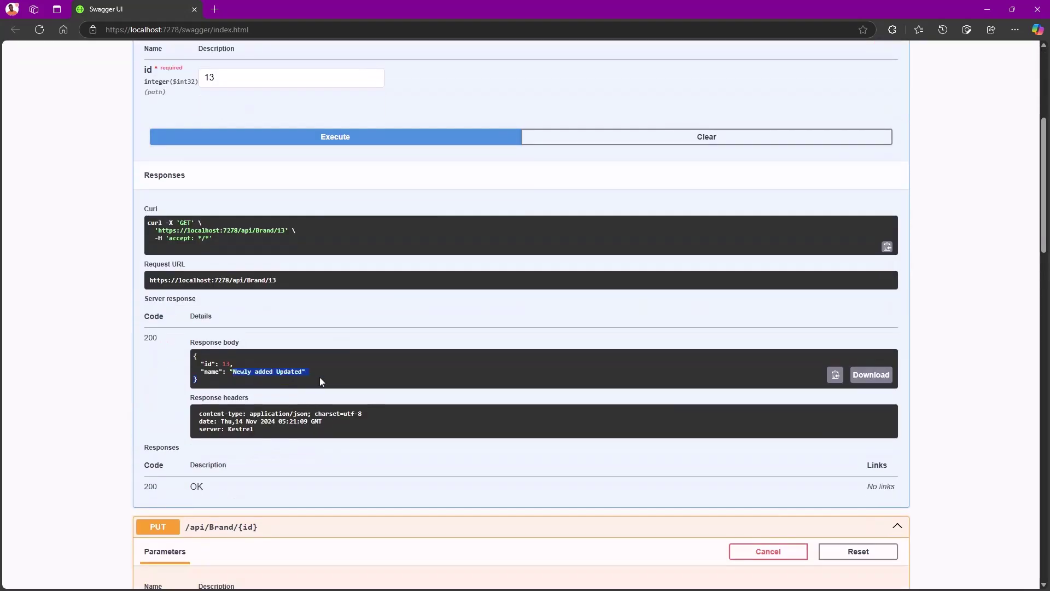
pyautogui.scroll(-3, 271, 328)
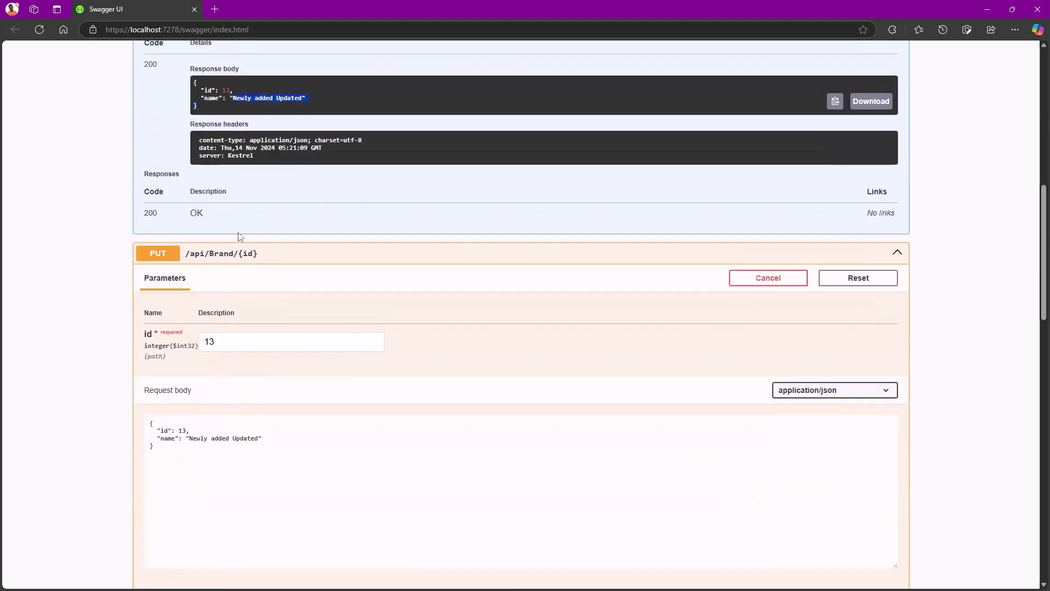
# Delete brand 13 via DELETE /api/Brand/{id}, then check that GET for id 13 returns 404.
pyautogui.click(235, 254)
pyautogui.click(394, 286)
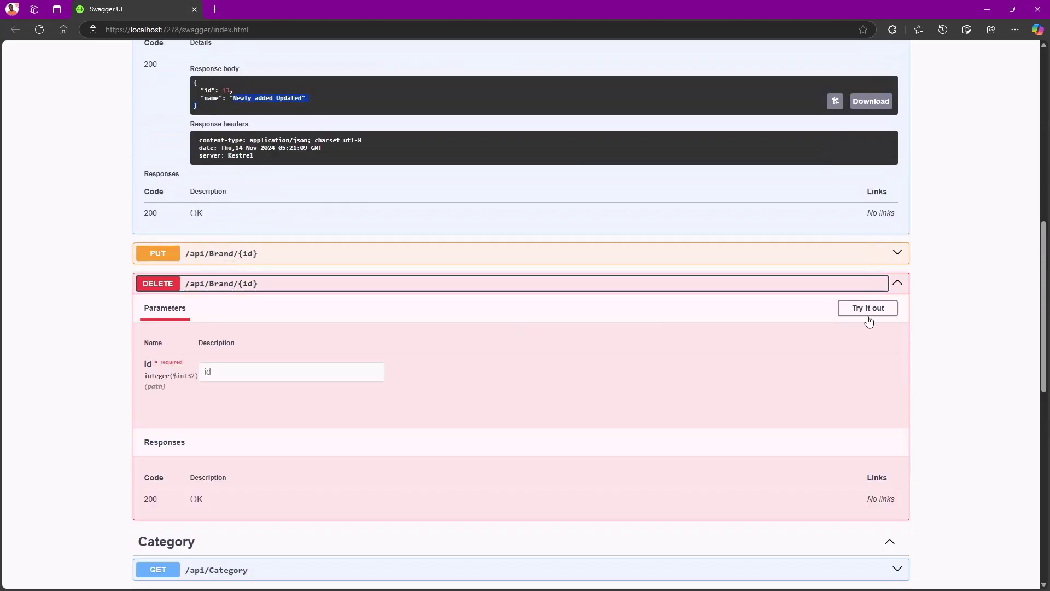
pyautogui.click(868, 308)
pyautogui.click(228, 372)
pyautogui.write('1')
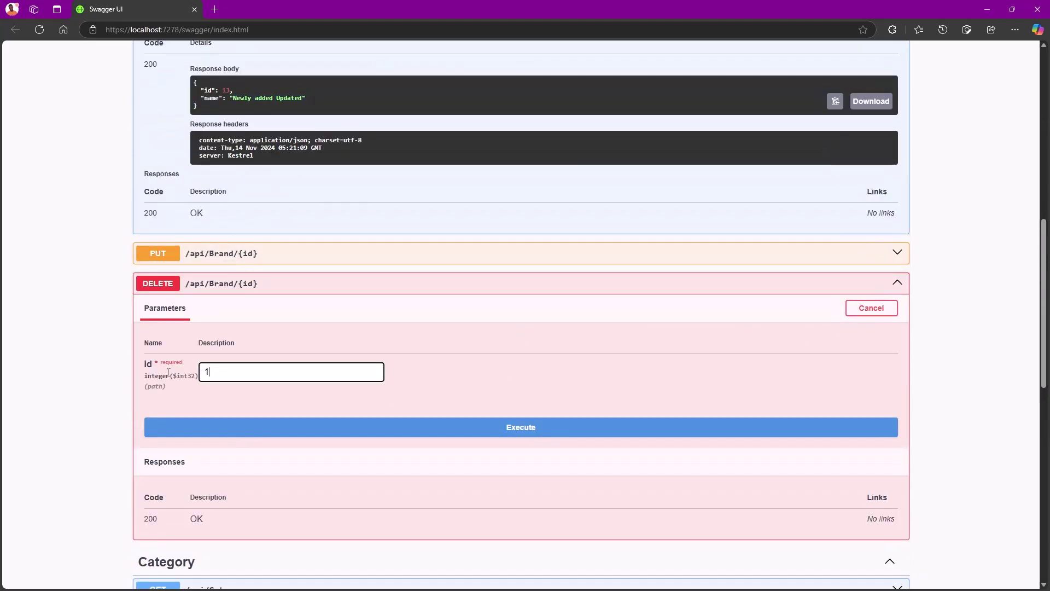
pyautogui.write('3')
pyautogui.click(238, 434)
pyautogui.scroll(-3, 251, 400)
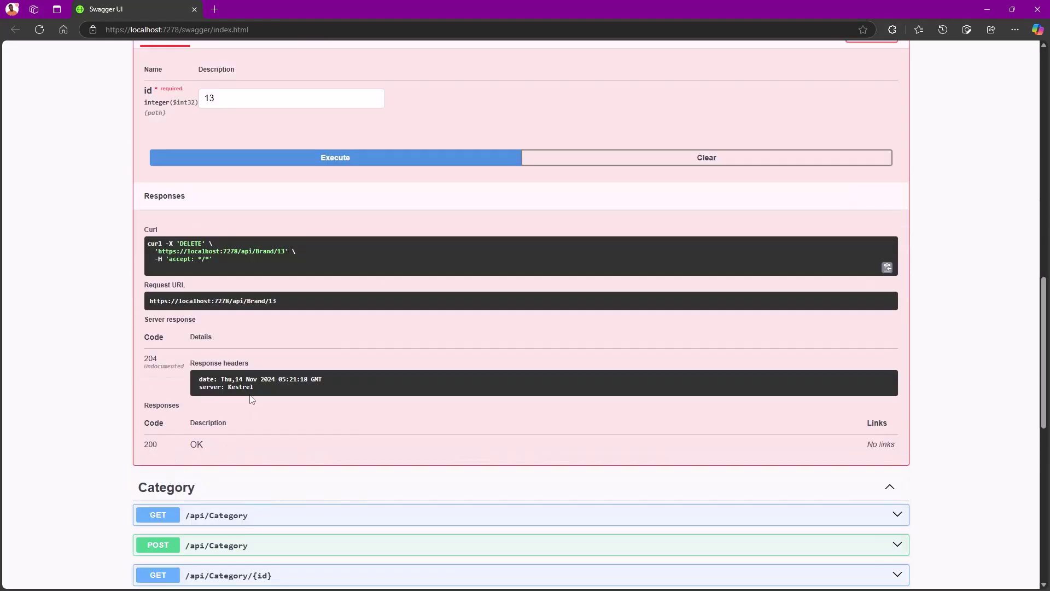
pyautogui.scroll(3, 264, 331)
pyautogui.scroll(4, 267, 238)
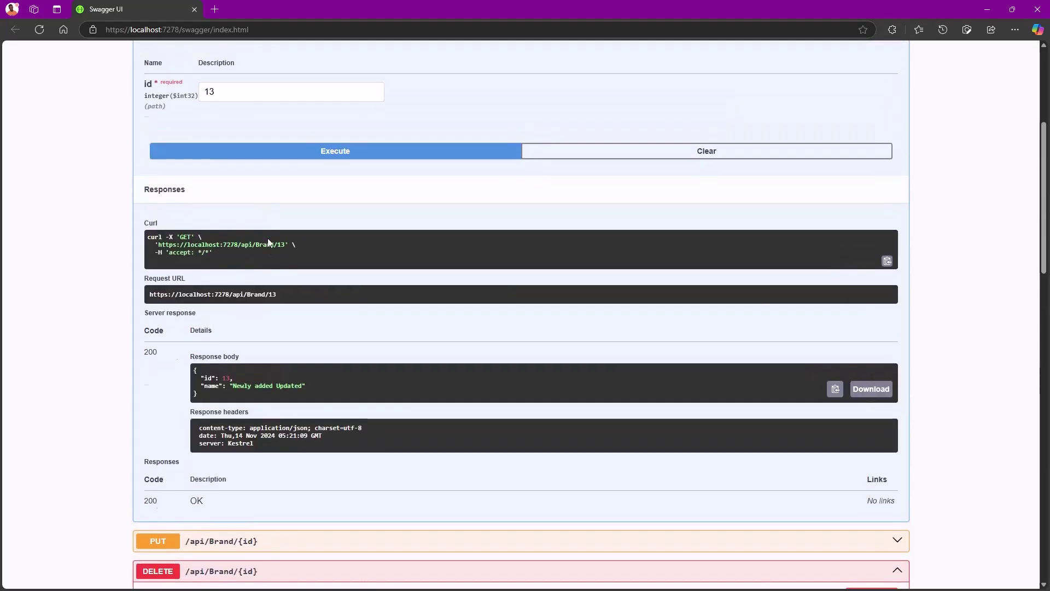
pyautogui.scroll(3, 267, 238)
pyautogui.click(314, 357)
pyautogui.scroll(-3, 222, 359)
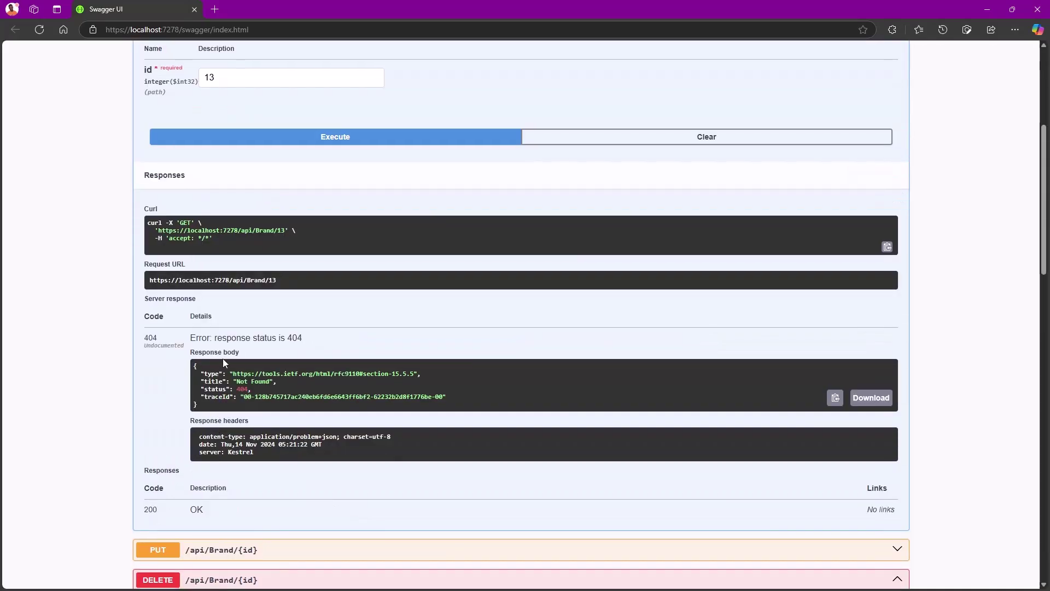
pyautogui.tripleClick(318, 347)
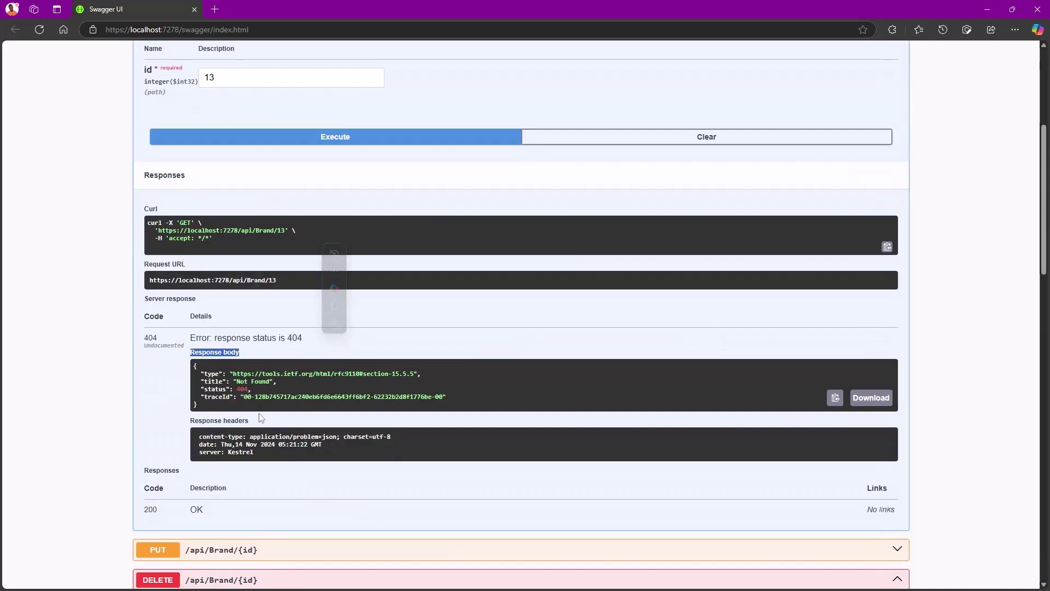
pyautogui.scroll(3, 259, 417)
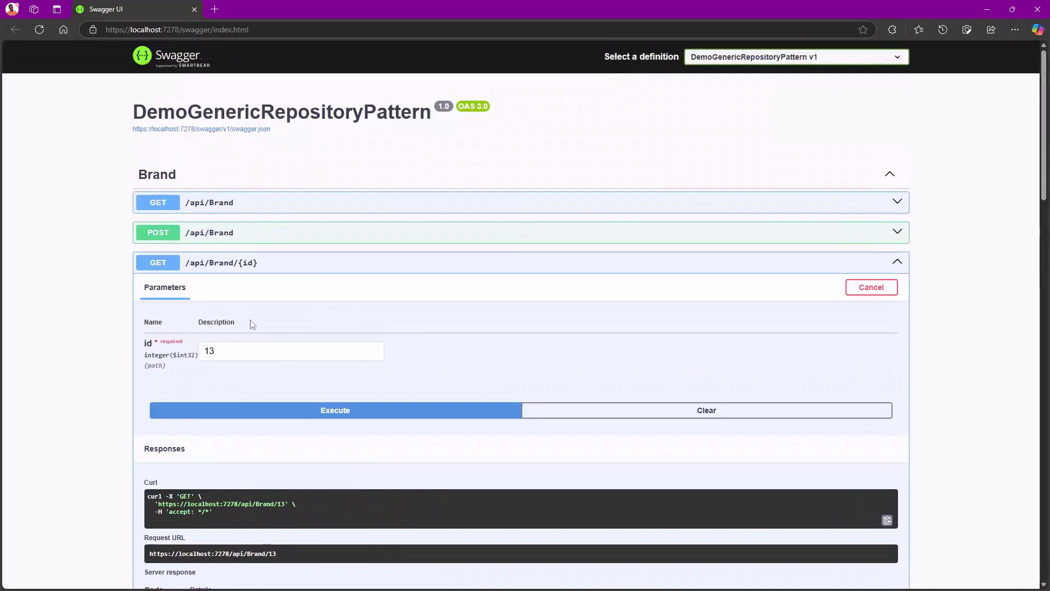